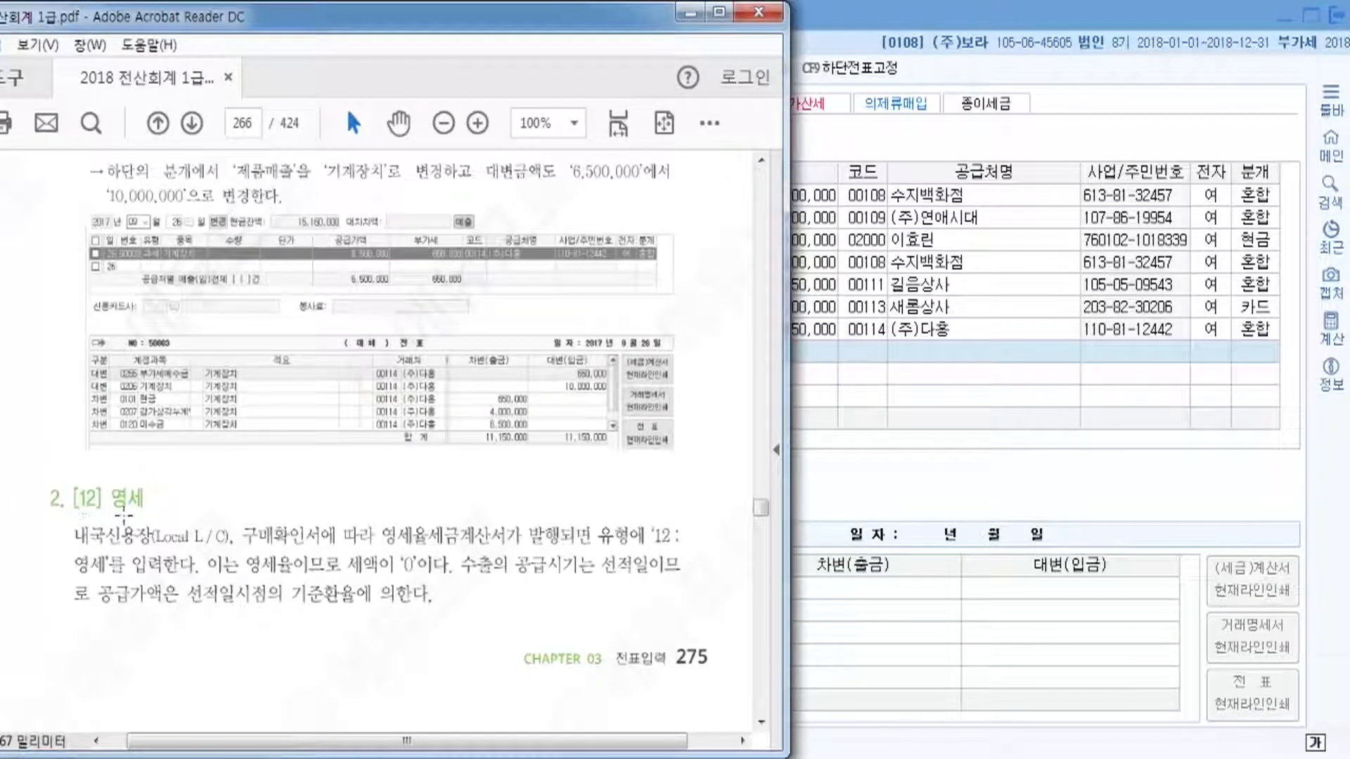
- Read the textbook's sections on sales types [12] 영세 through [16] 수출, ending at the October 20 Local L/C example
scroll(361, 507, down, 10)
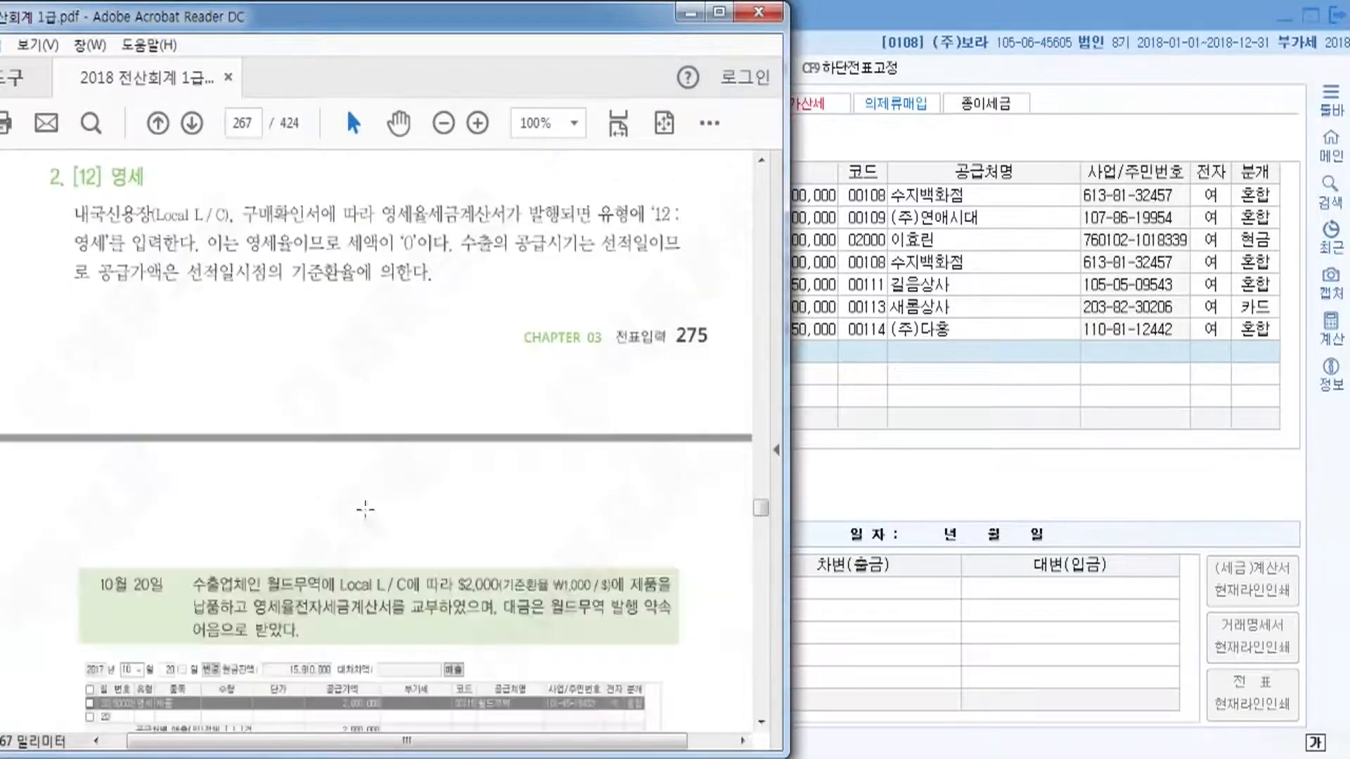
scroll(361, 502, down, 20)
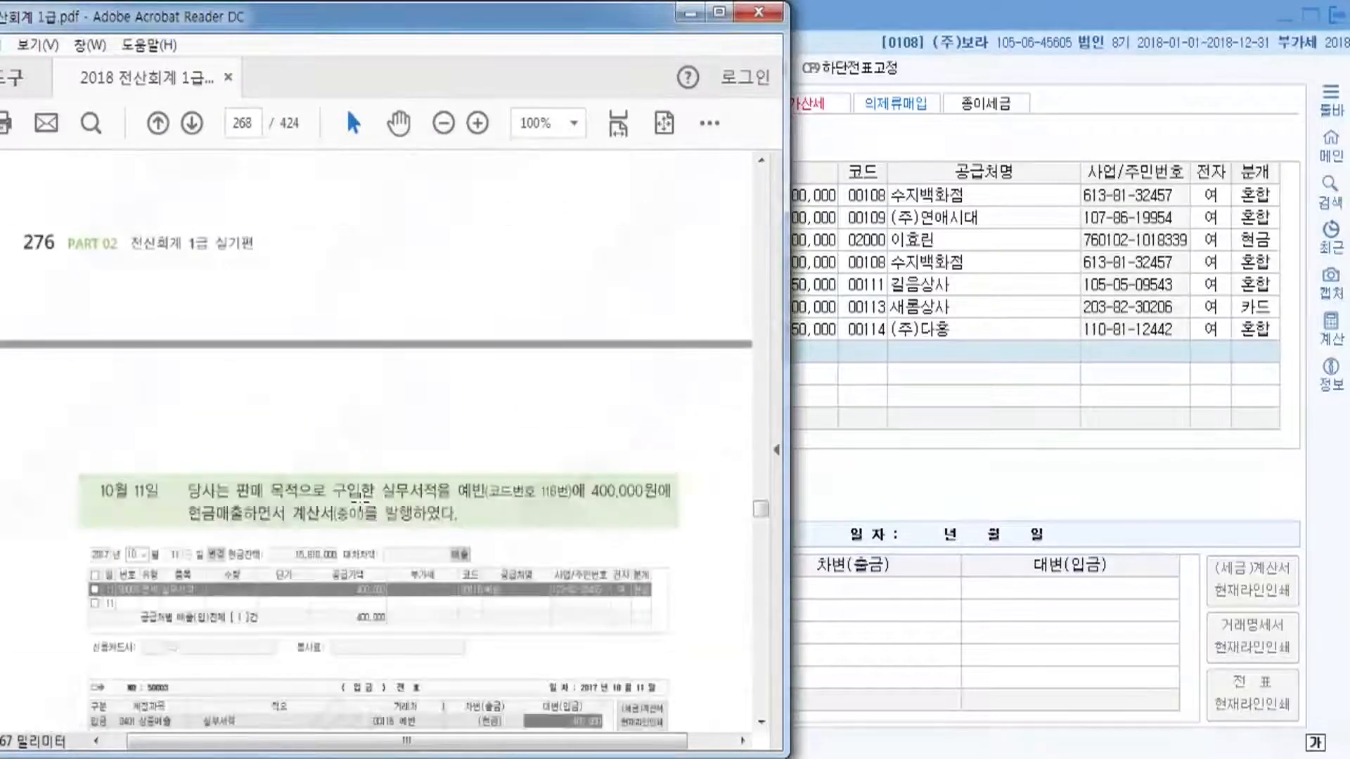
scroll(346, 517, down, 15)
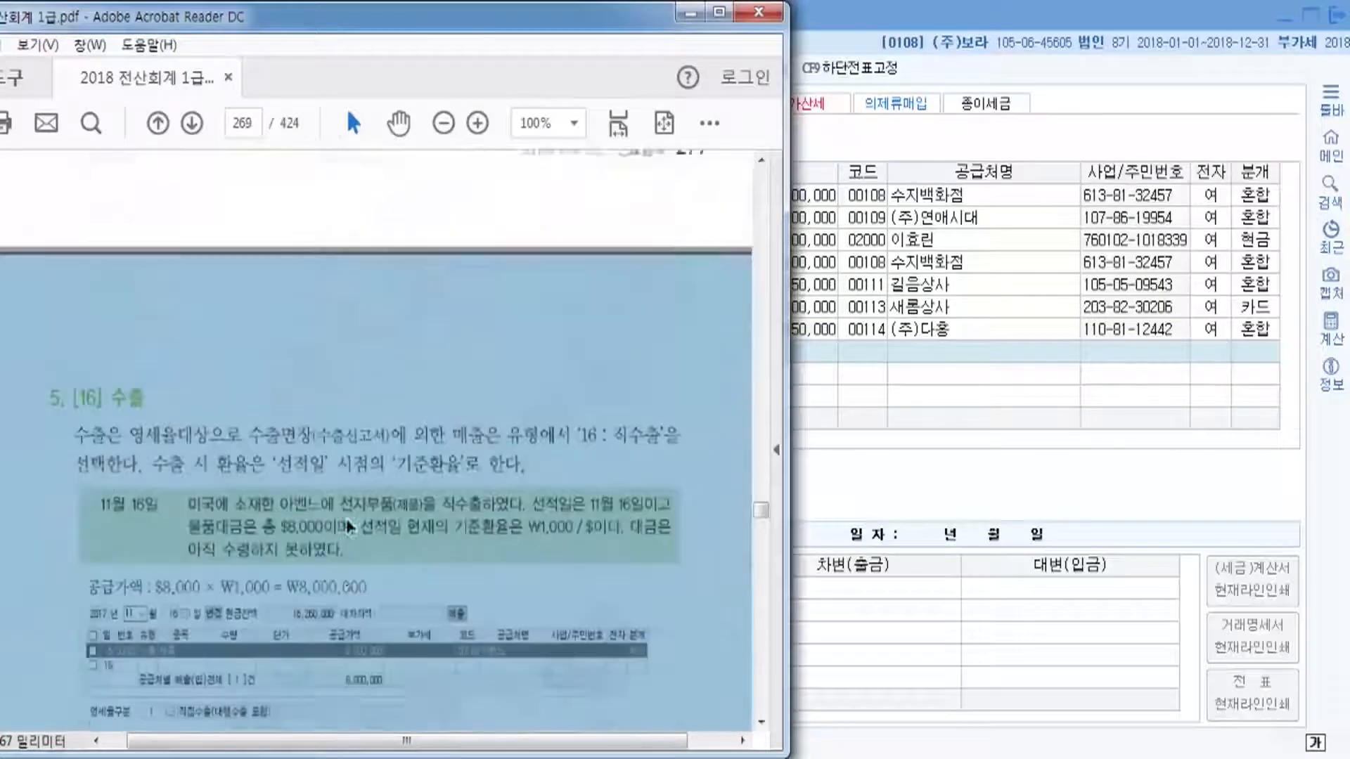
scroll(344, 521, down, 3)
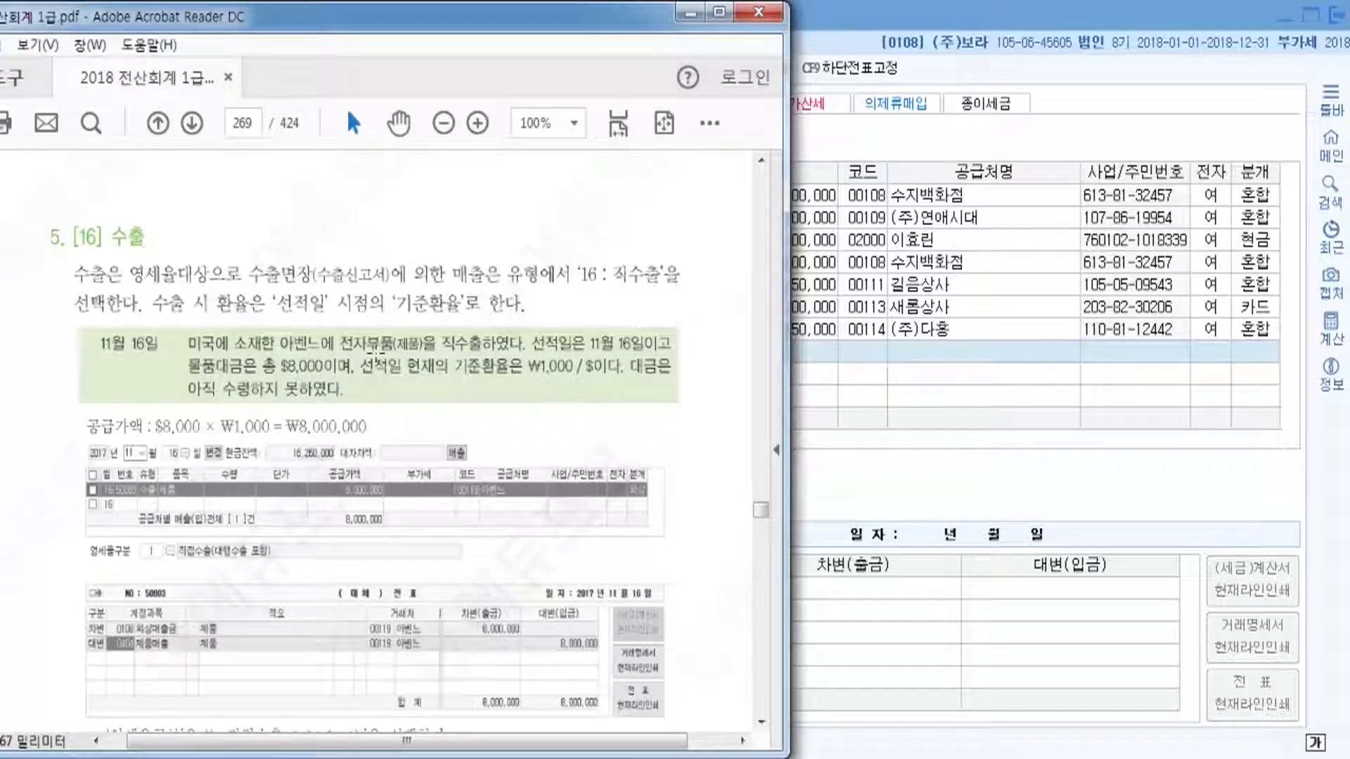
scroll(266, 419, up, 20)
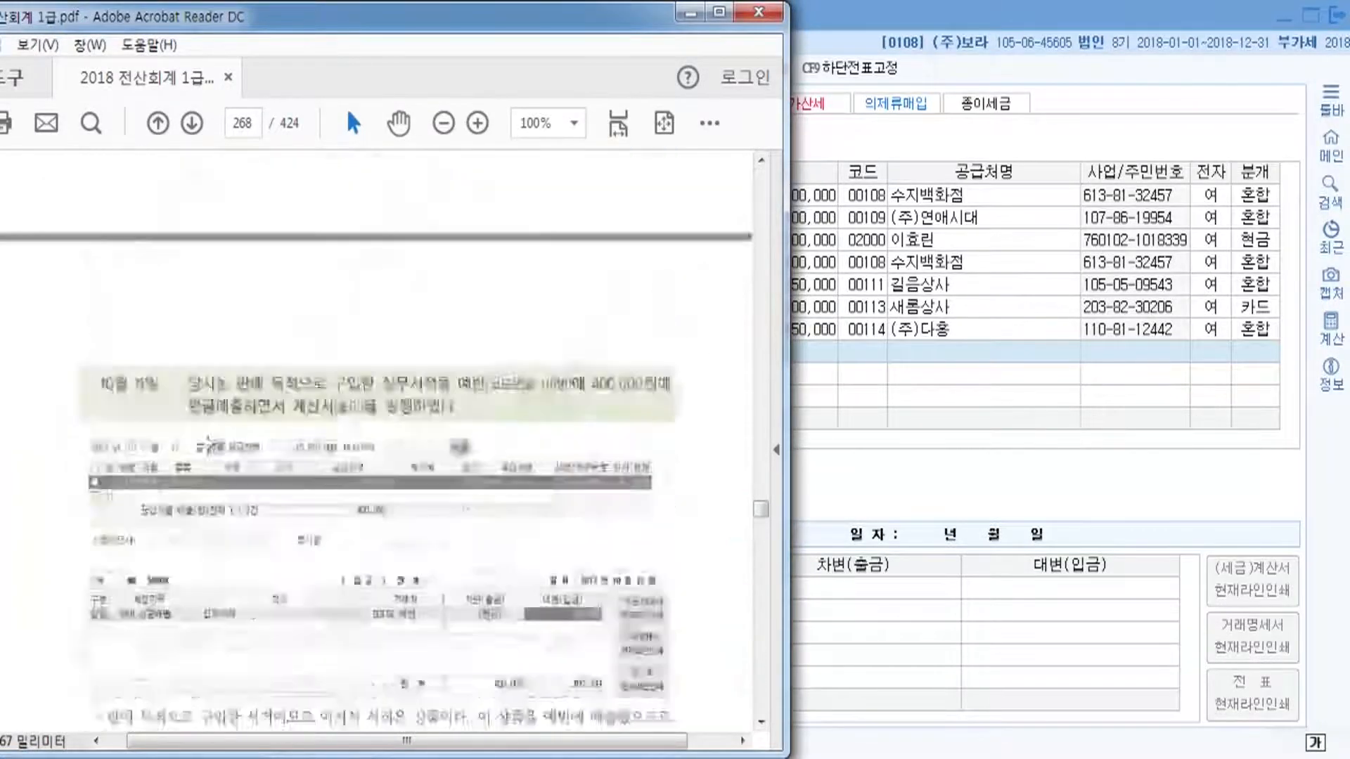
scroll(265, 419, up, 10)
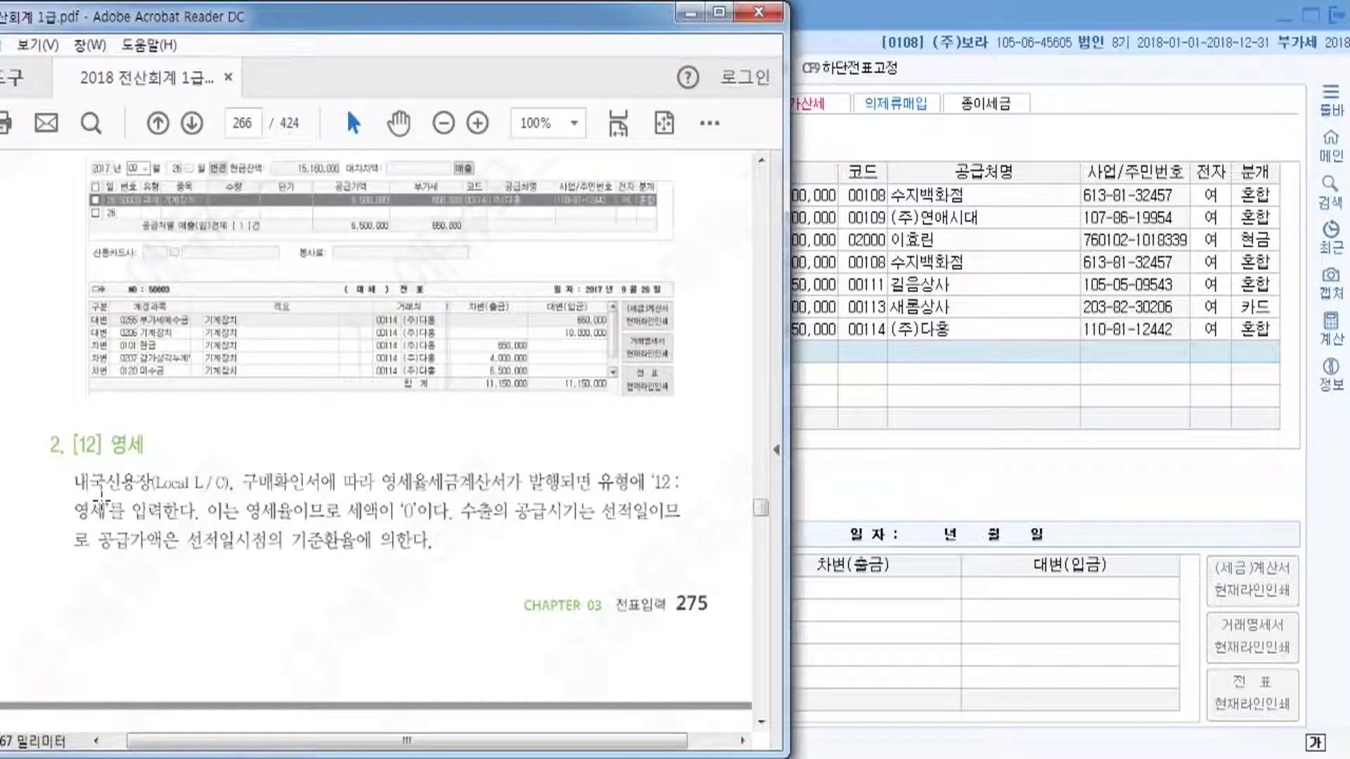
scroll(101, 493, down, 1)
scroll(101, 513, down, 3)
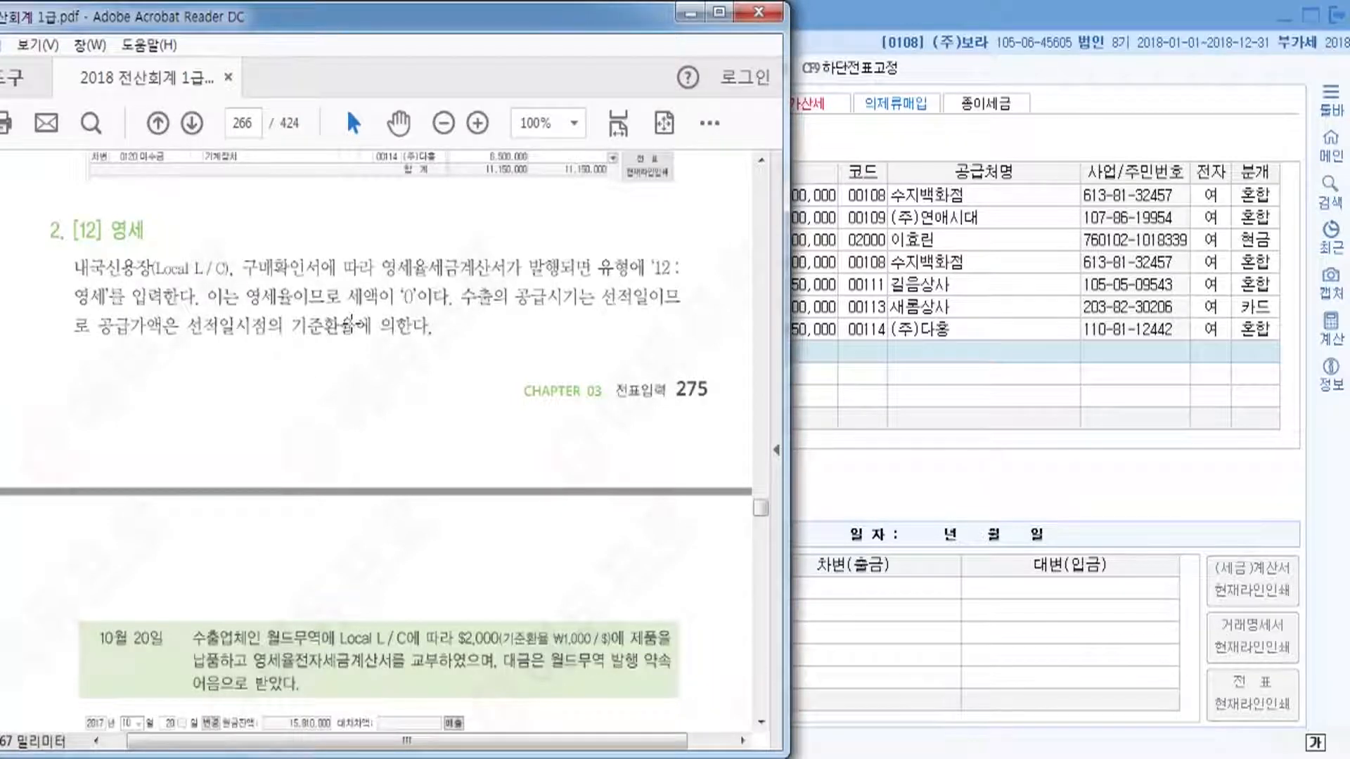
scroll(348, 322, down, 1)
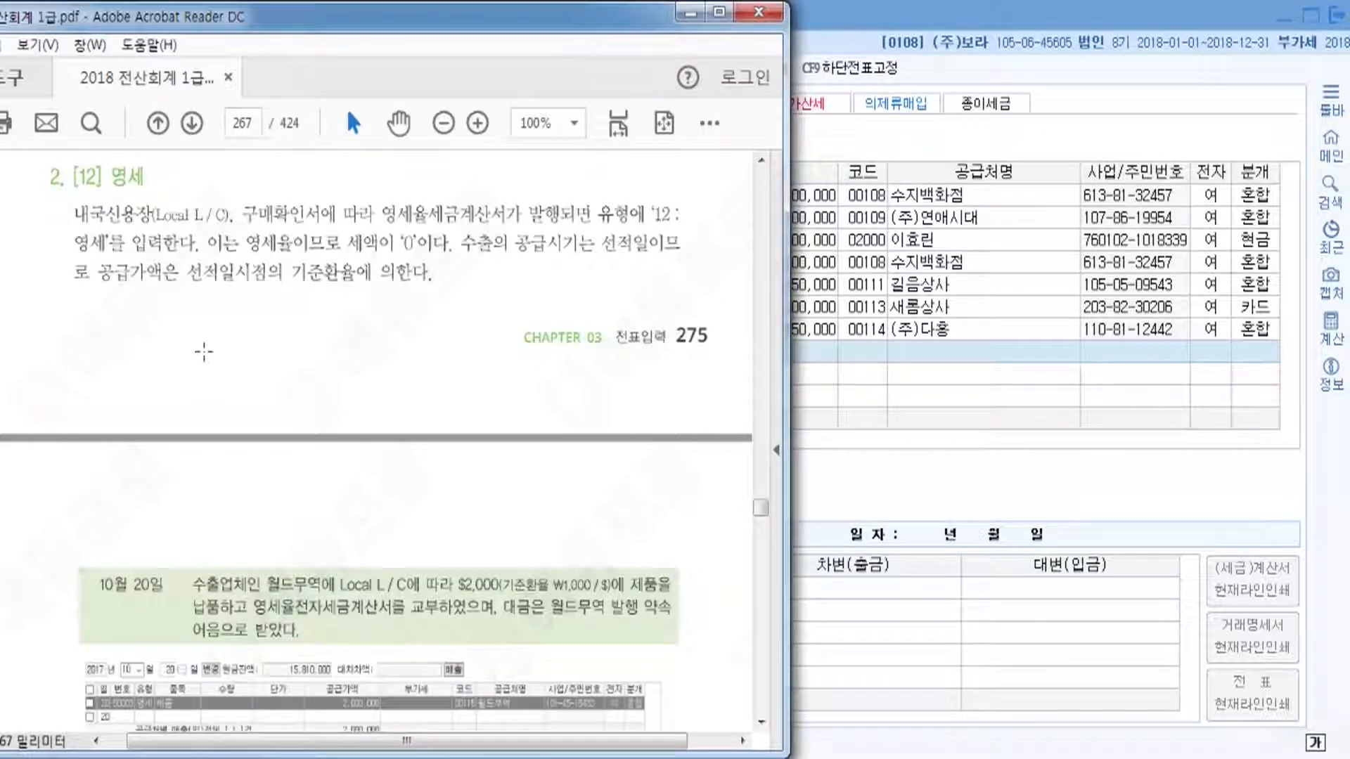
scroll(200, 354, down, 8)
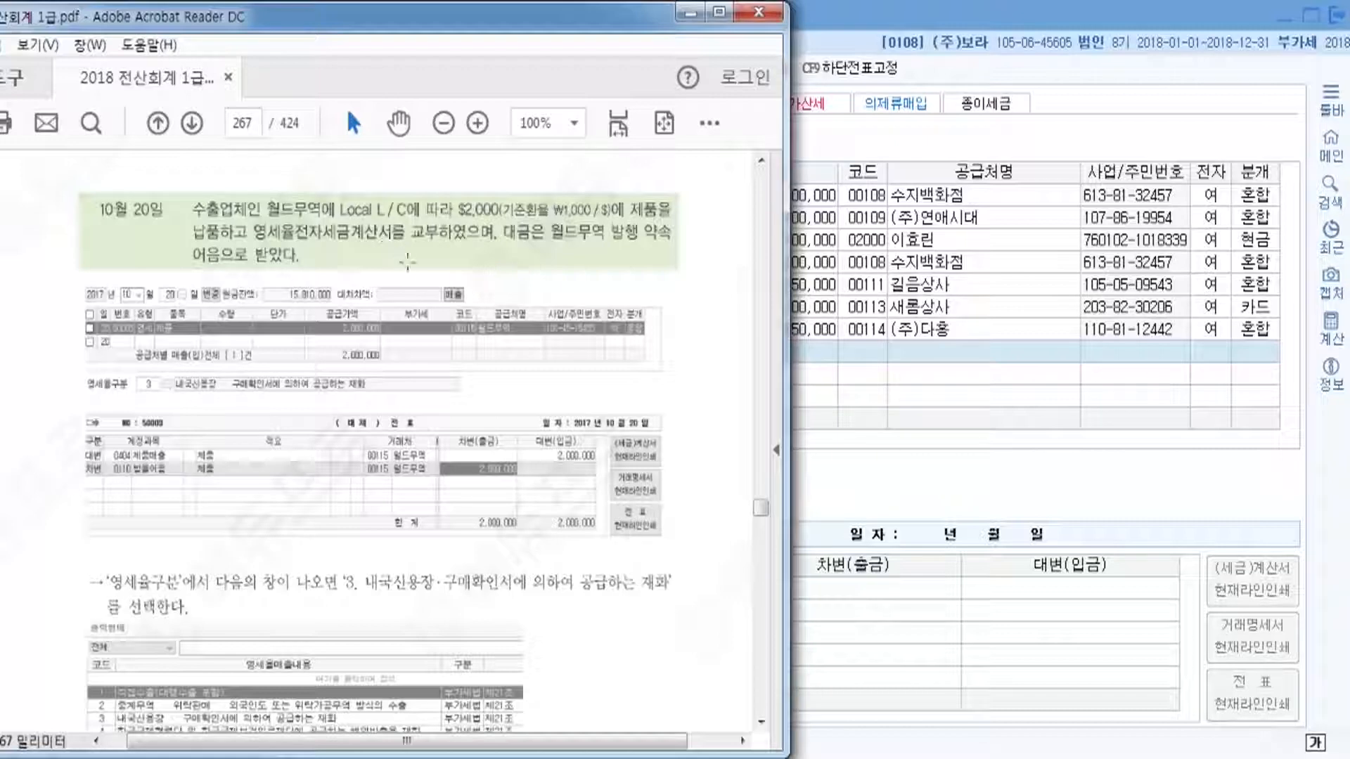
- Switch to the 매입매출전표입력 window and start a new entry dated October 20 with type 12 영세
click(852, 45)
click(36, 350)
text(10)
key(Return)
text(20)
key(Return)
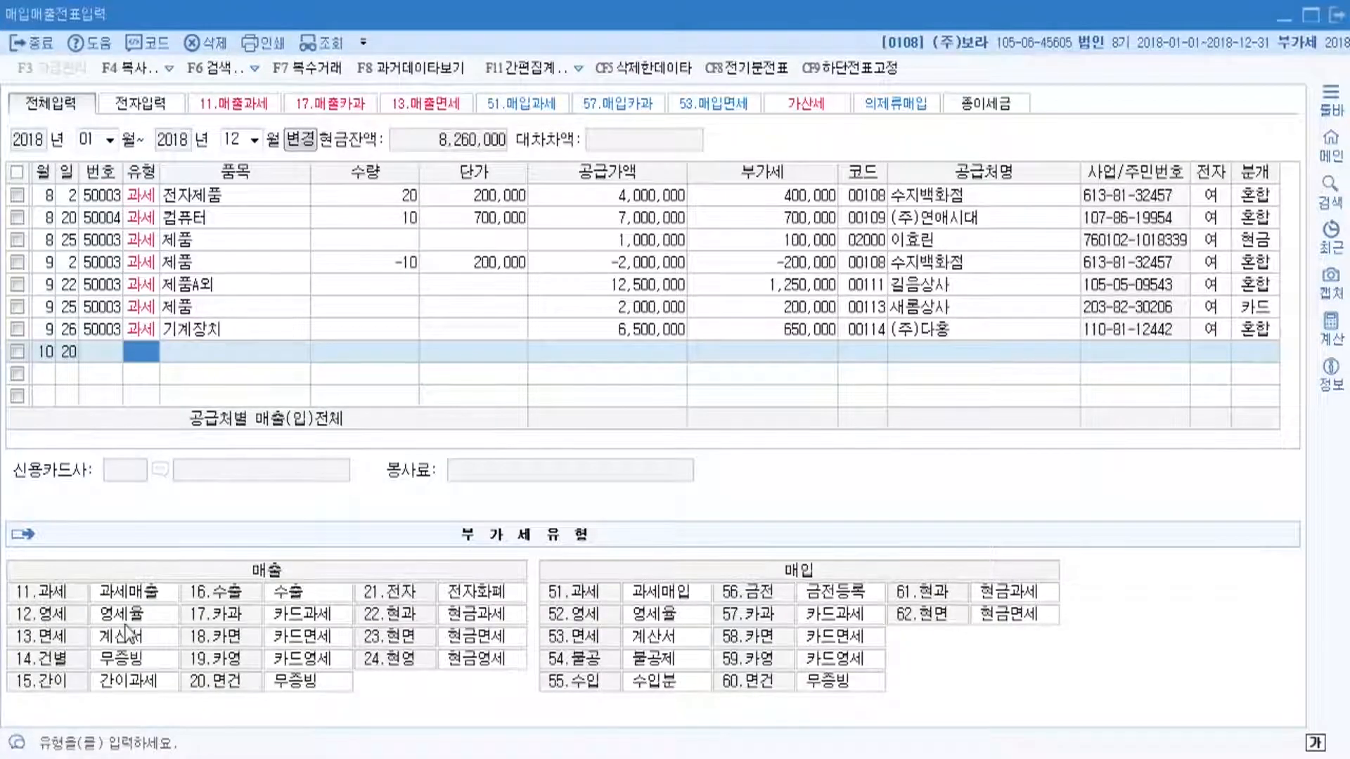
text(12)
key(Return)
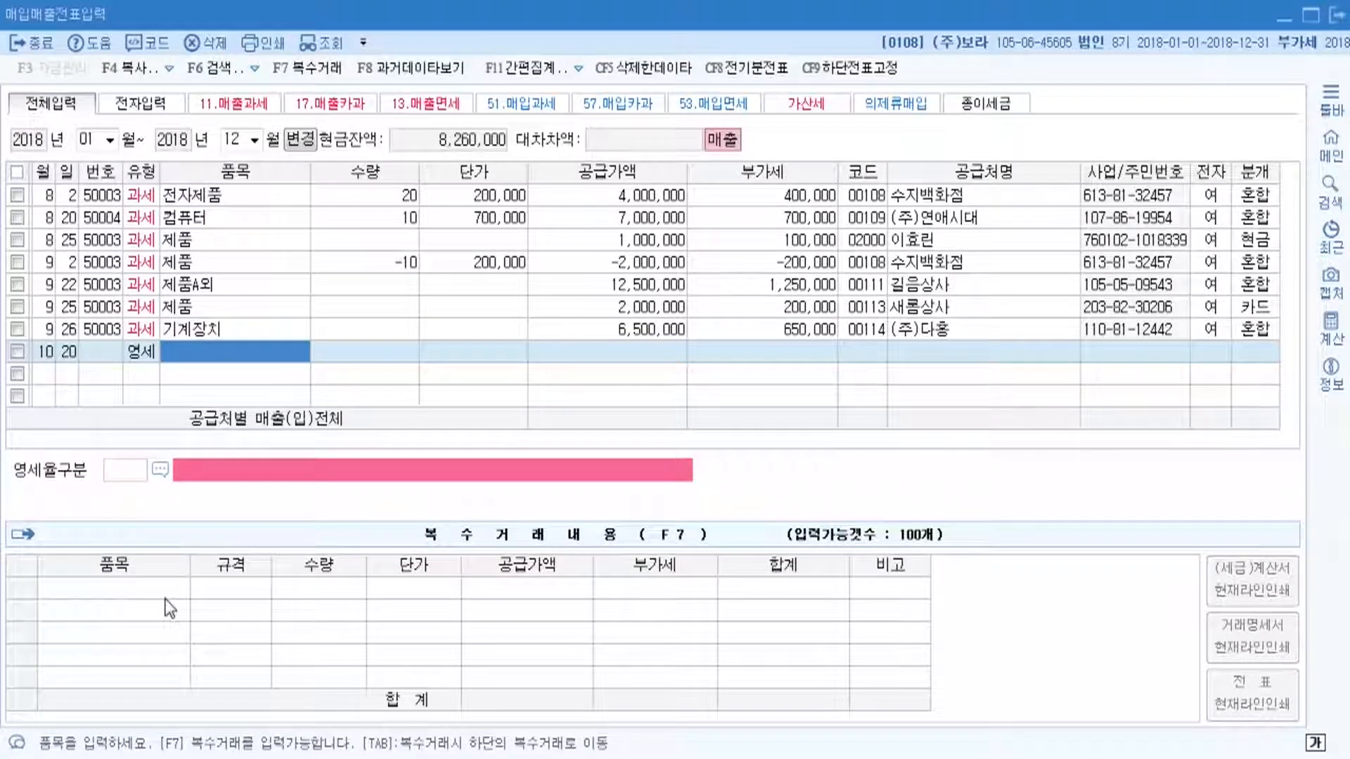
- Enter 제품 as the item, leave quantity and unit price blank, and set the supply value to 2,000,000 per the textbook example
text(제품)
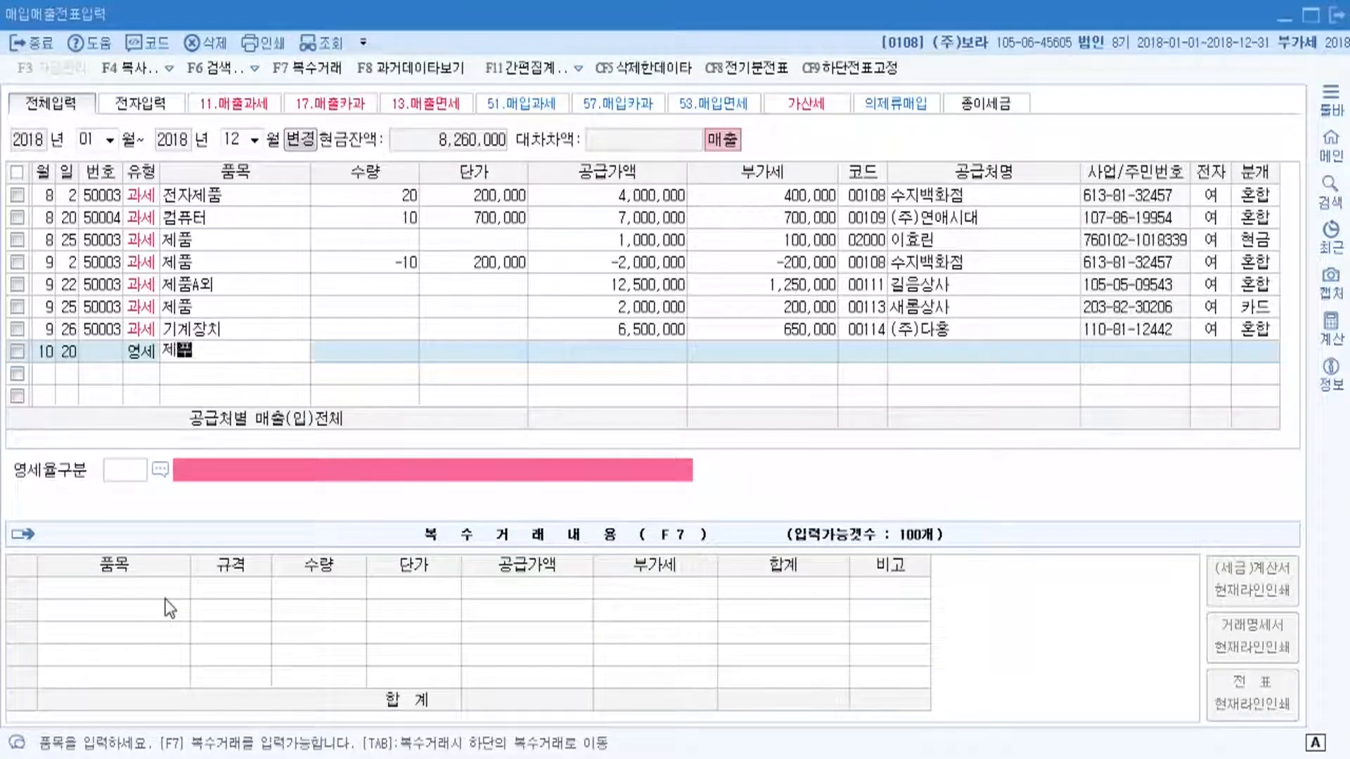
key(Return)
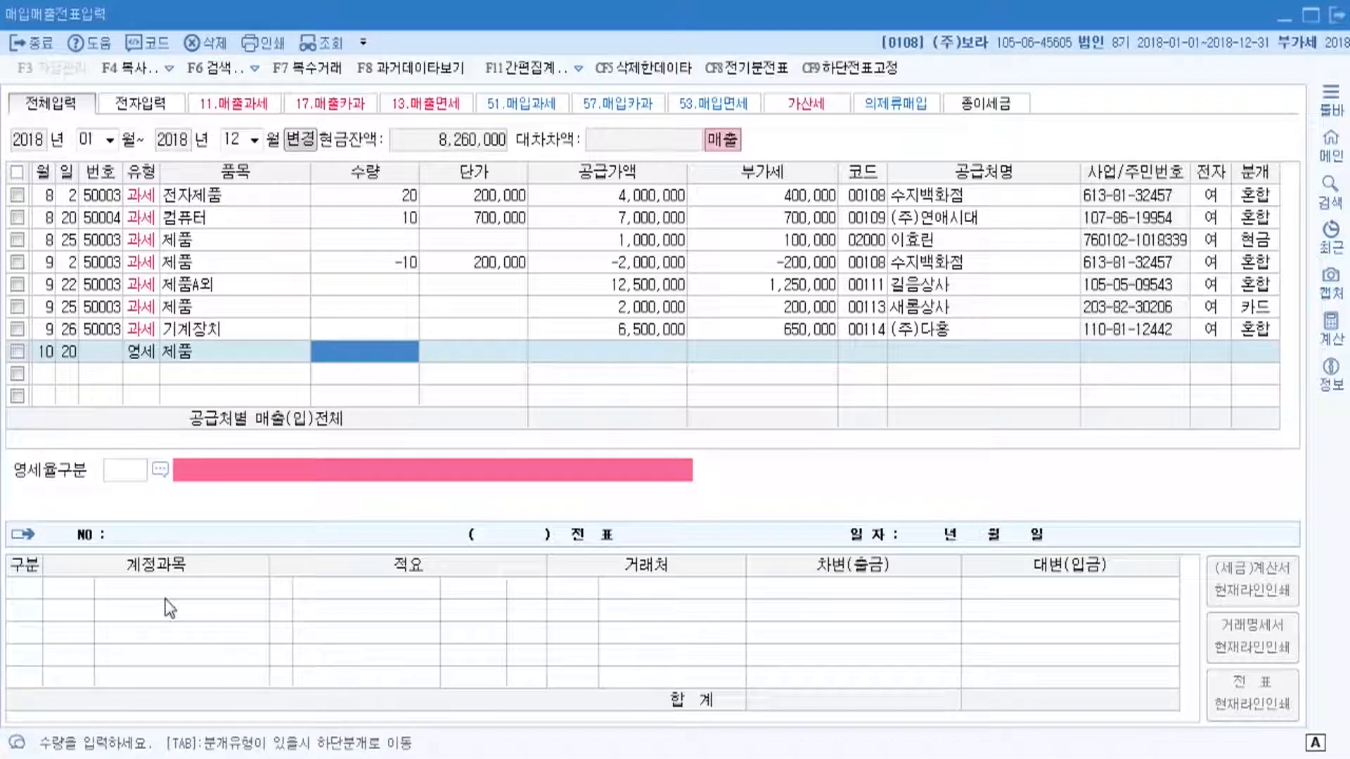
key(Return)
key(Return)
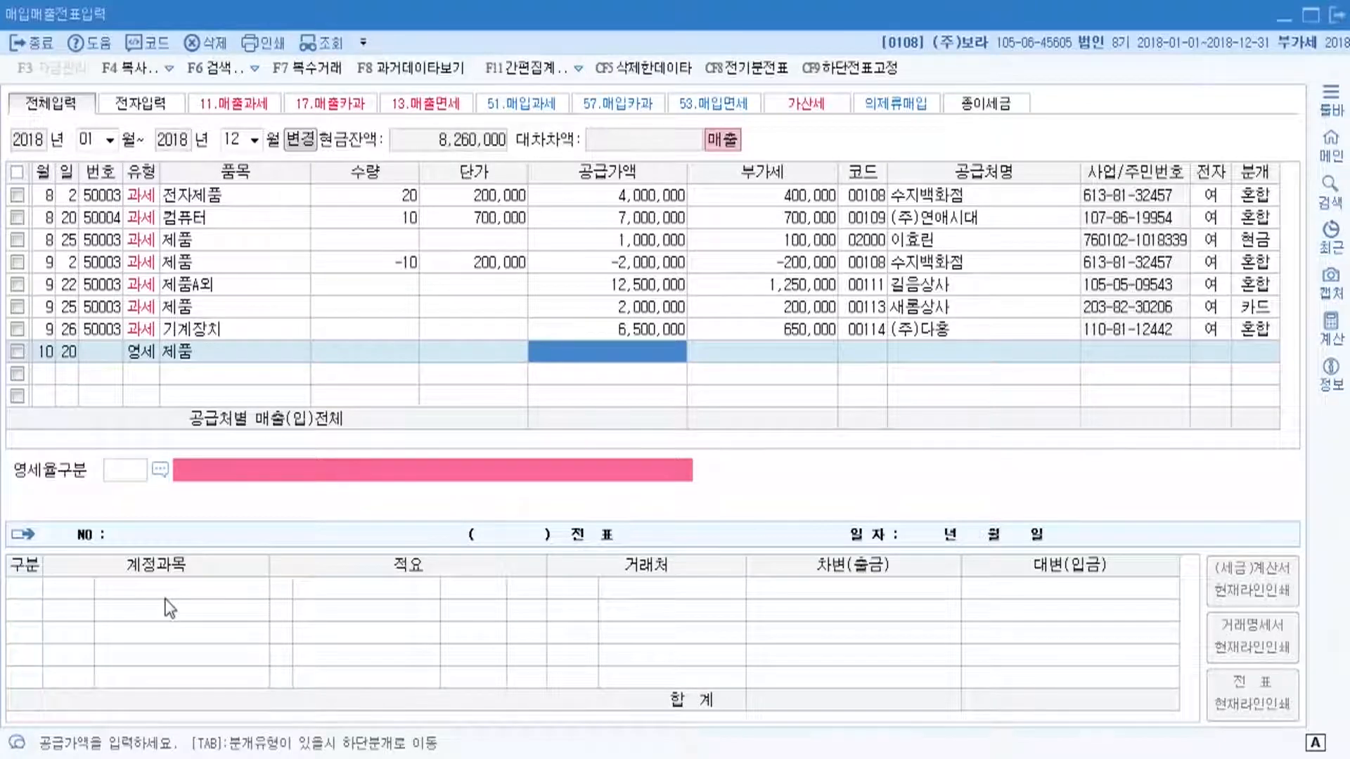
key(alt+Tab)
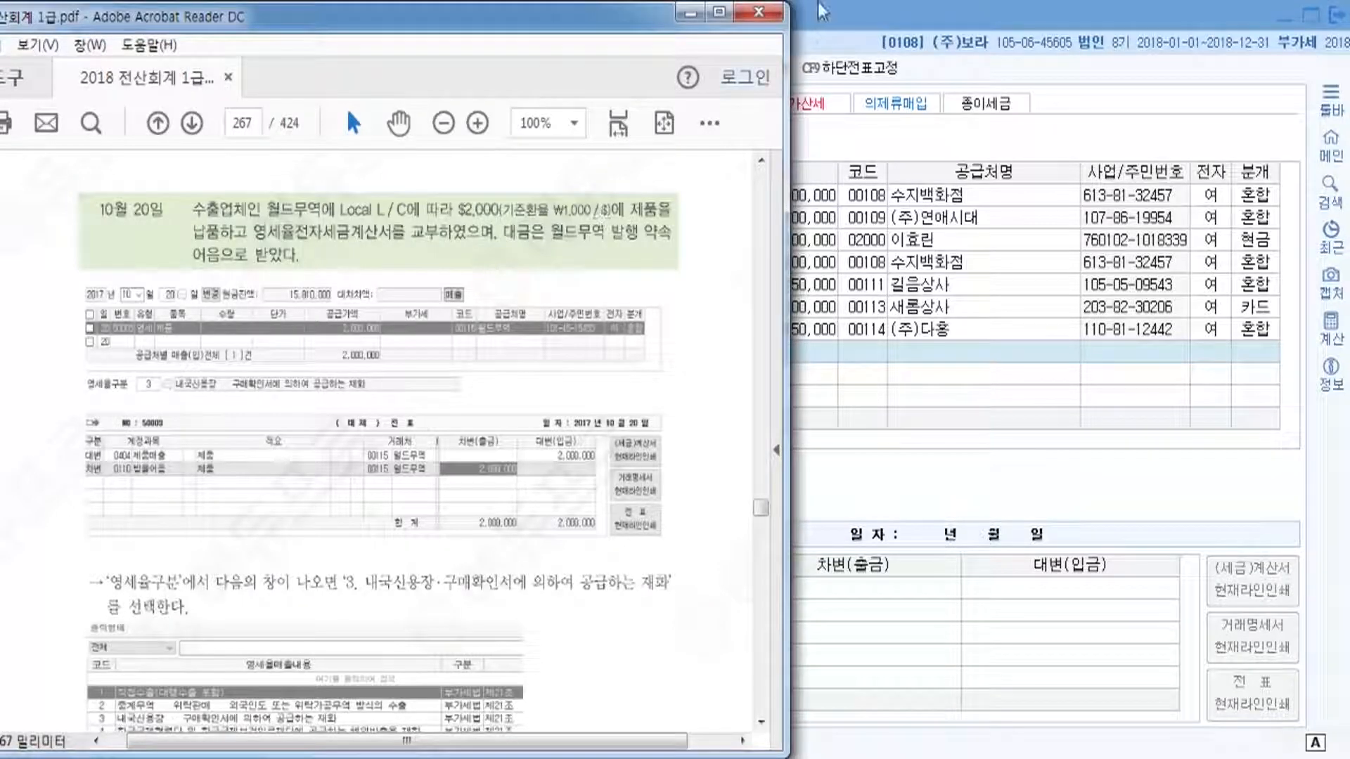
click(828, 29)
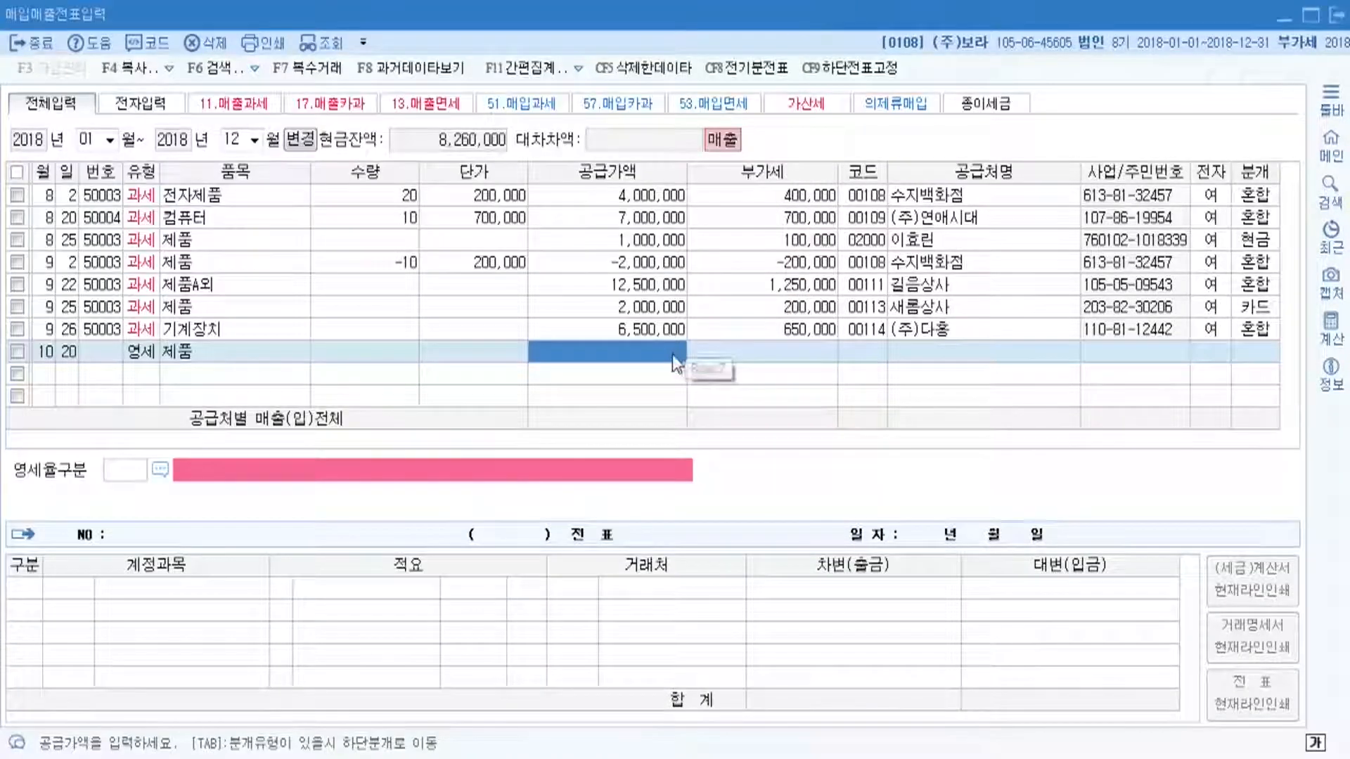
text(2,000,000)
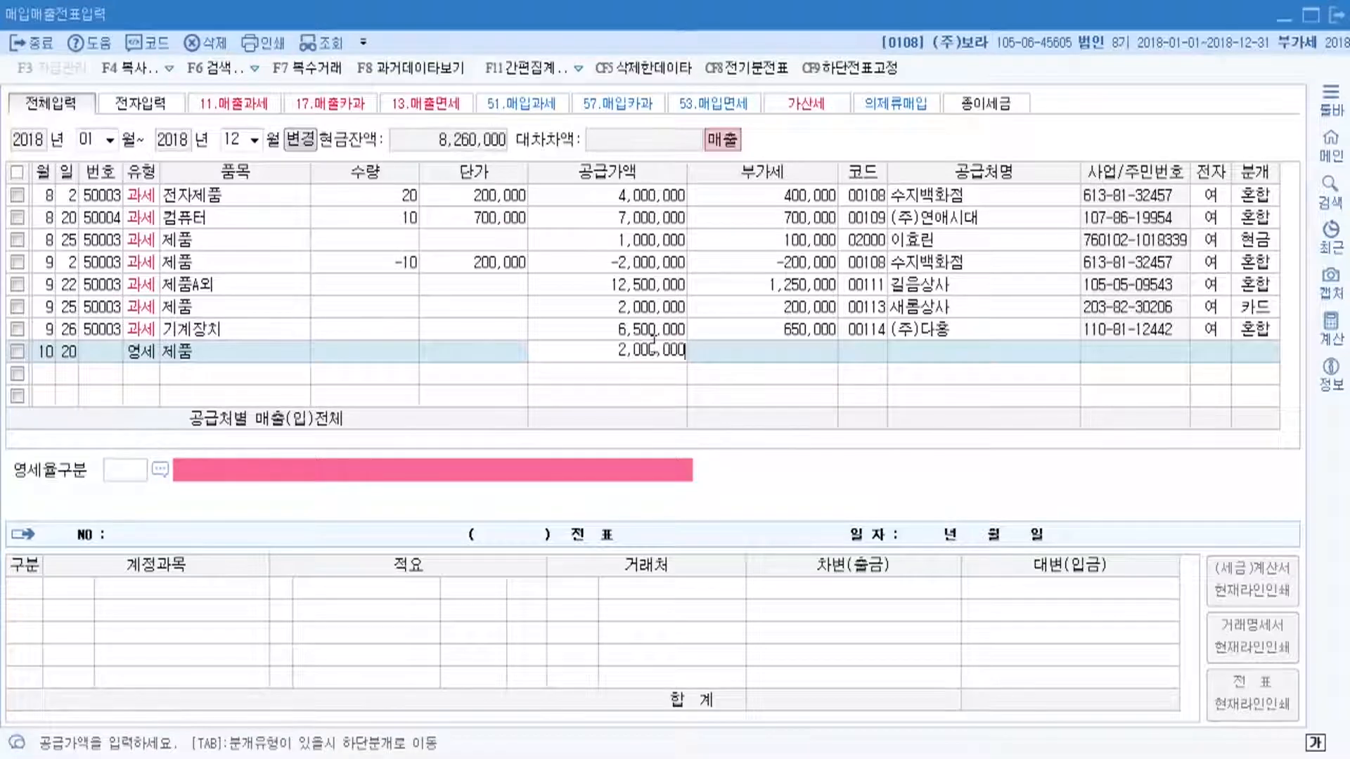
key(Return)
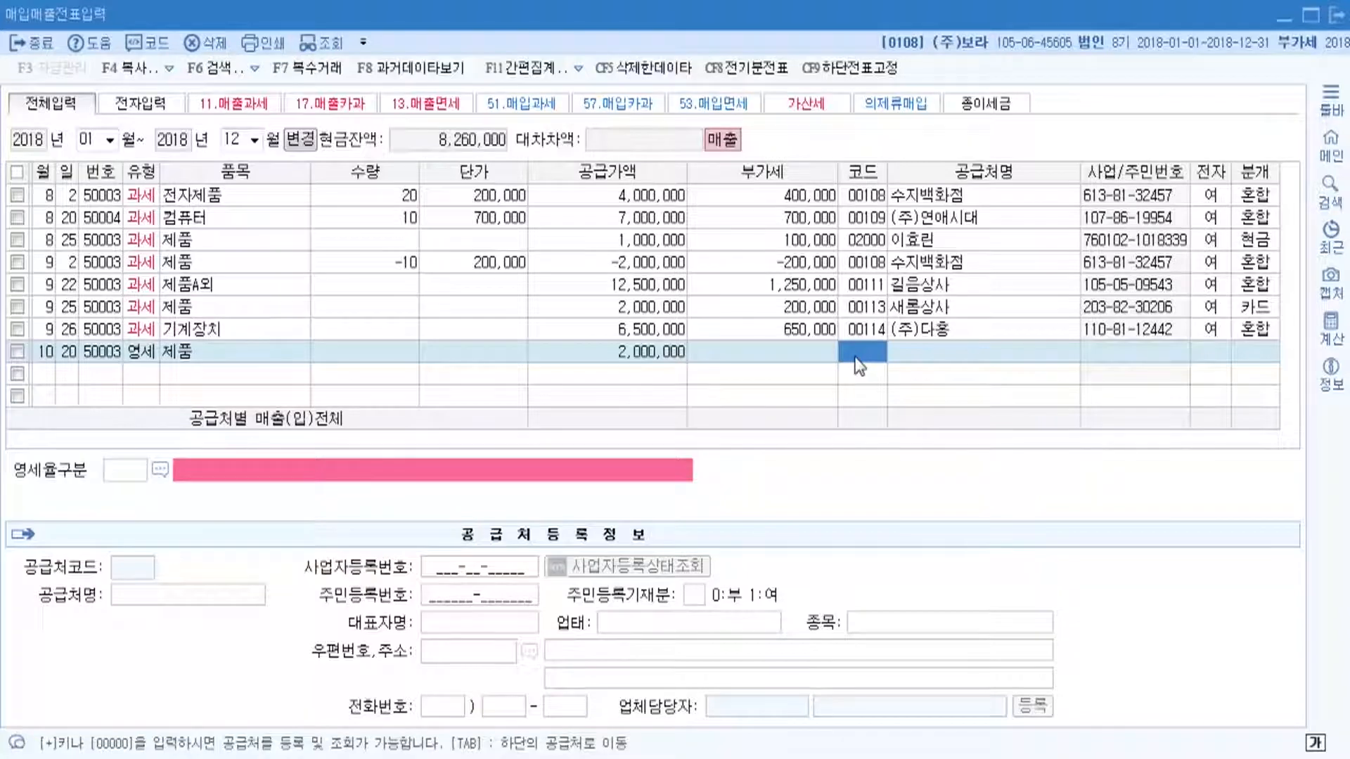
- Look up 월드무역 as the trading partner and mark the October 20 entry as electronically invoiced (여)
key(F2)
text(월)
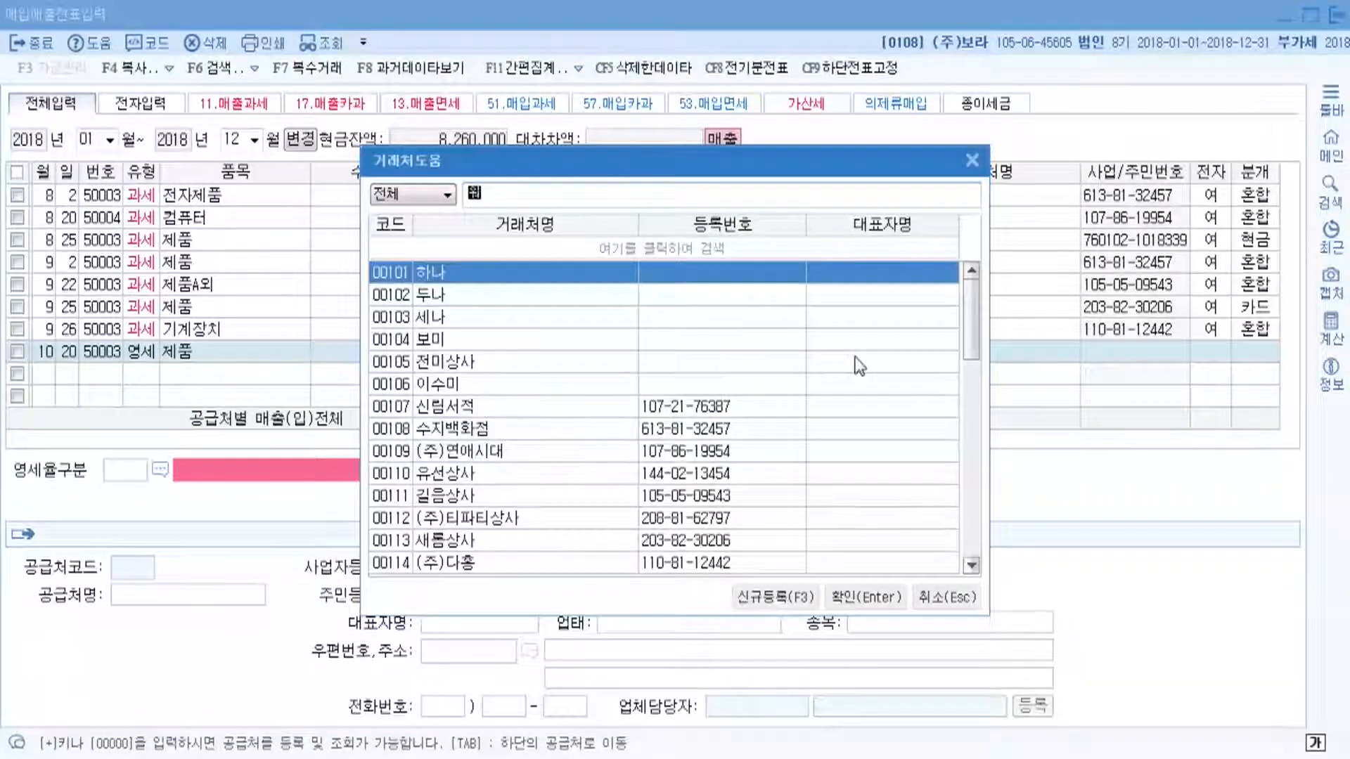
key(Return)
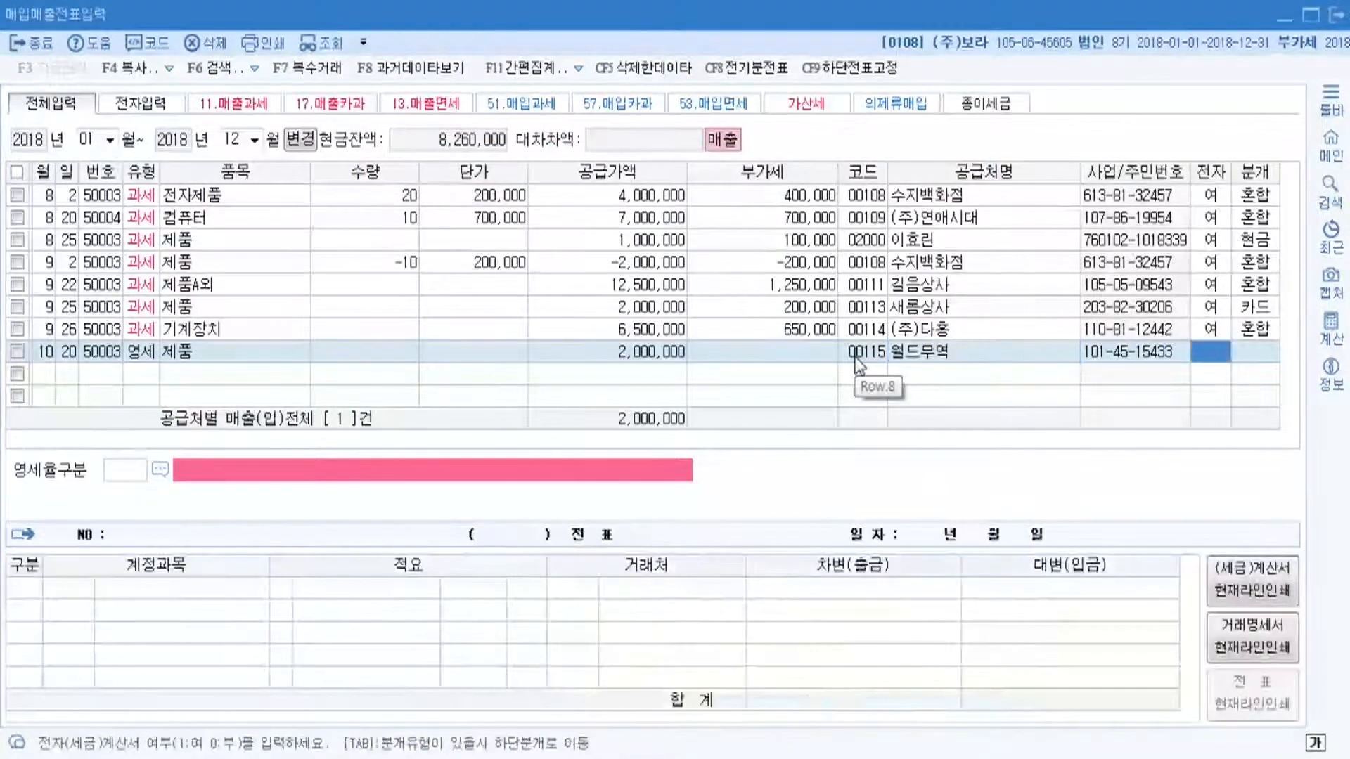
text(1)
key(Return)
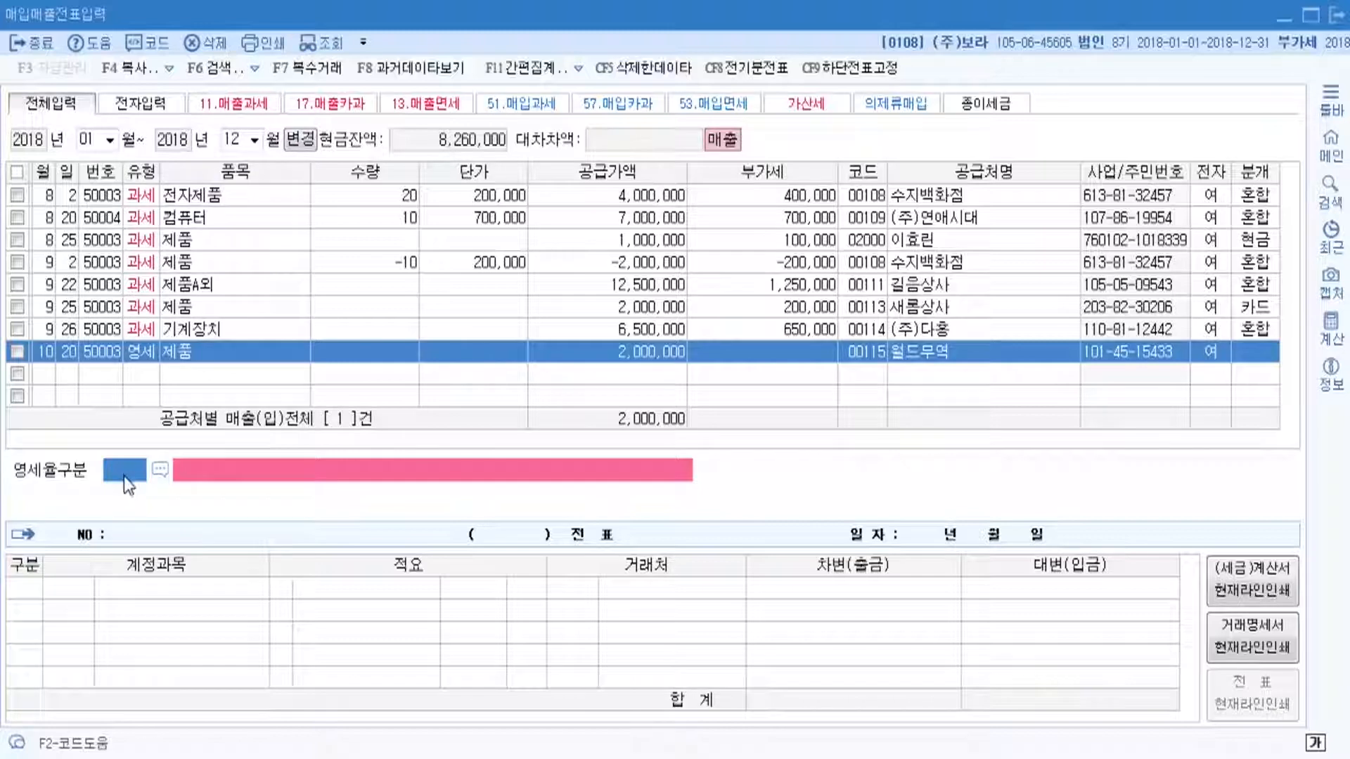
- Set the zero-rate category to 3, 내국신용장 · 구매확인서에 의하여 공급하는 재화
click(161, 475)
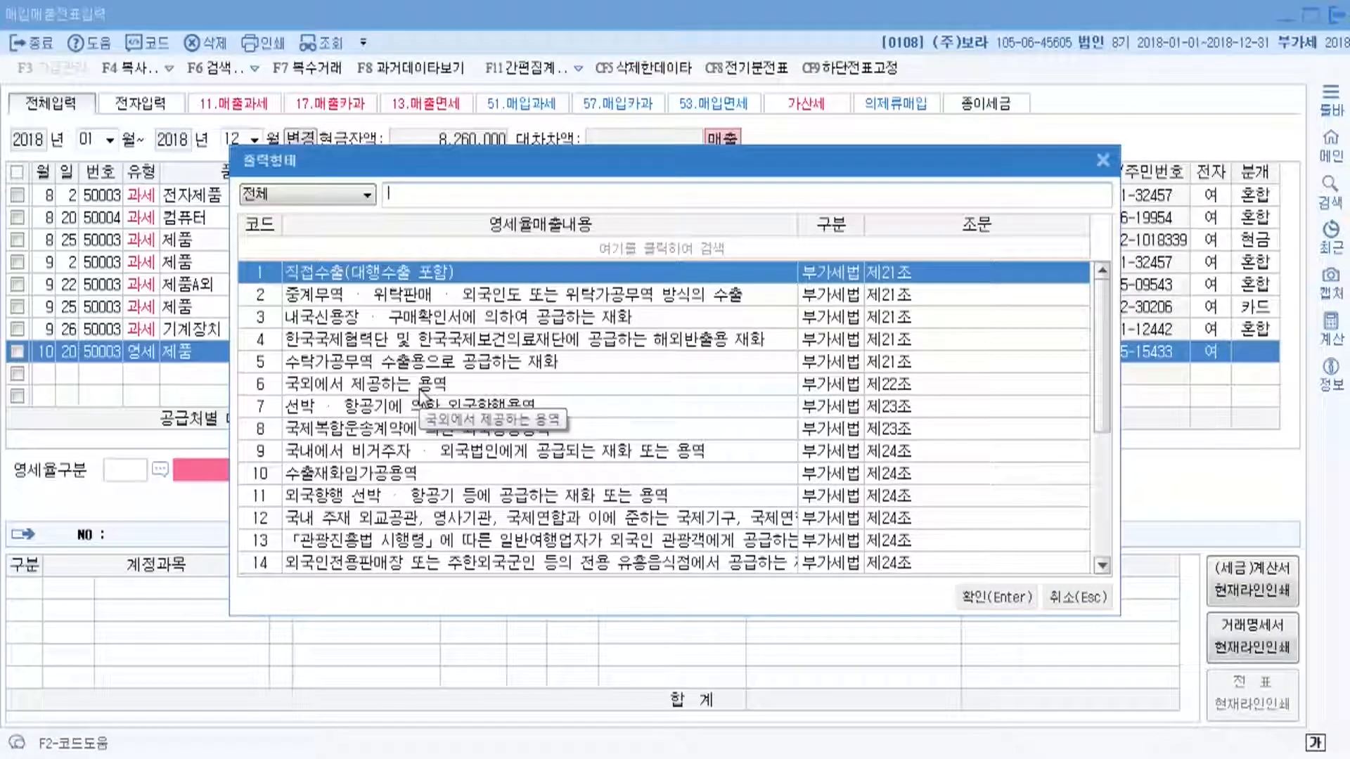
click(383, 320)
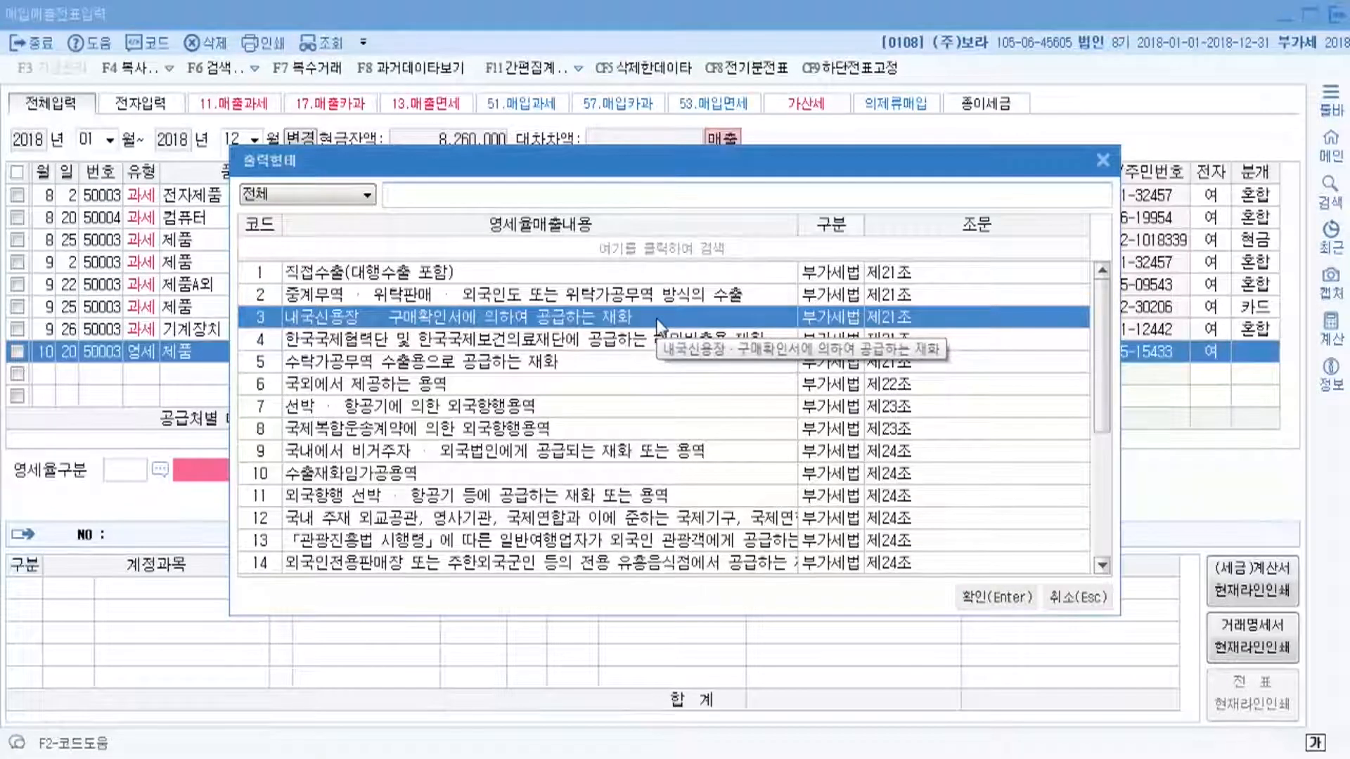
click(981, 593)
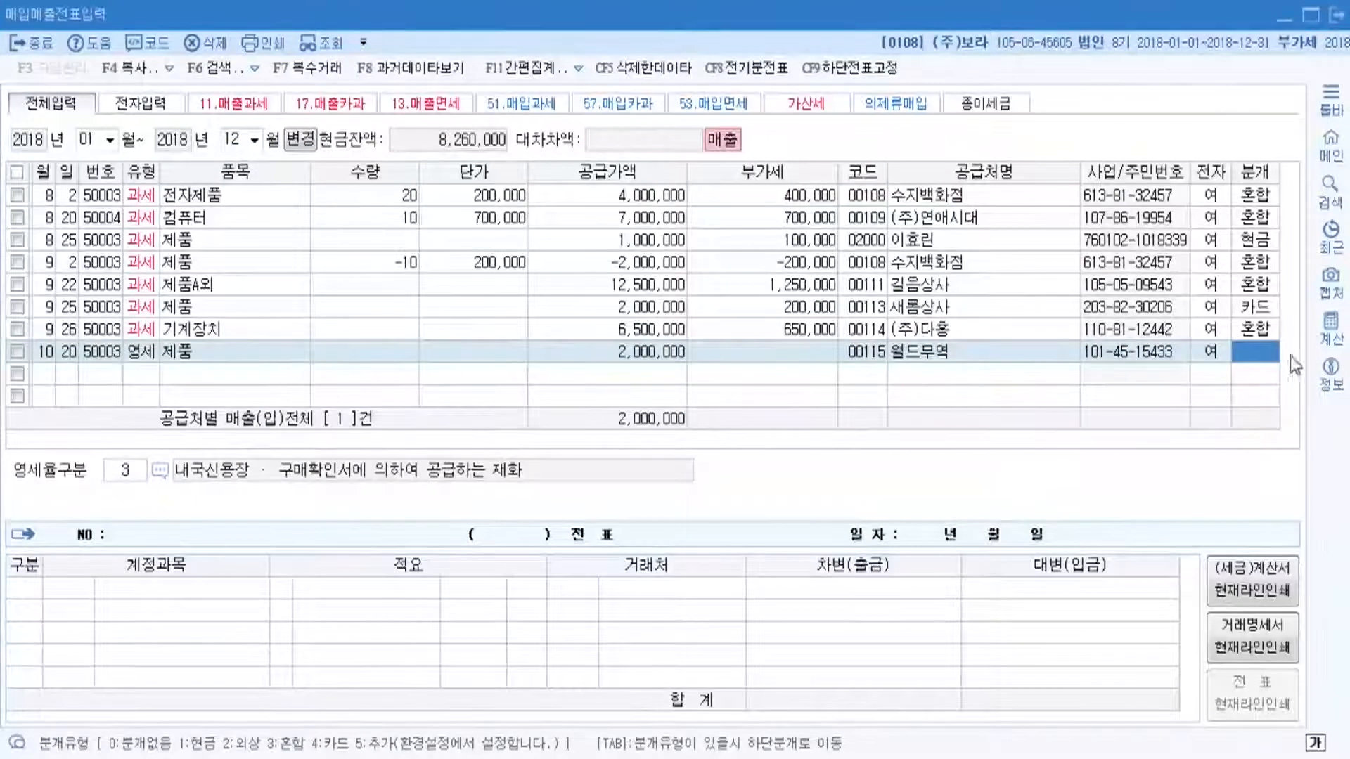
- Set the entry's journal type to 3 혼합 and accept the 제품매출 credit line
click(1260, 356)
text(3)
key(Return)
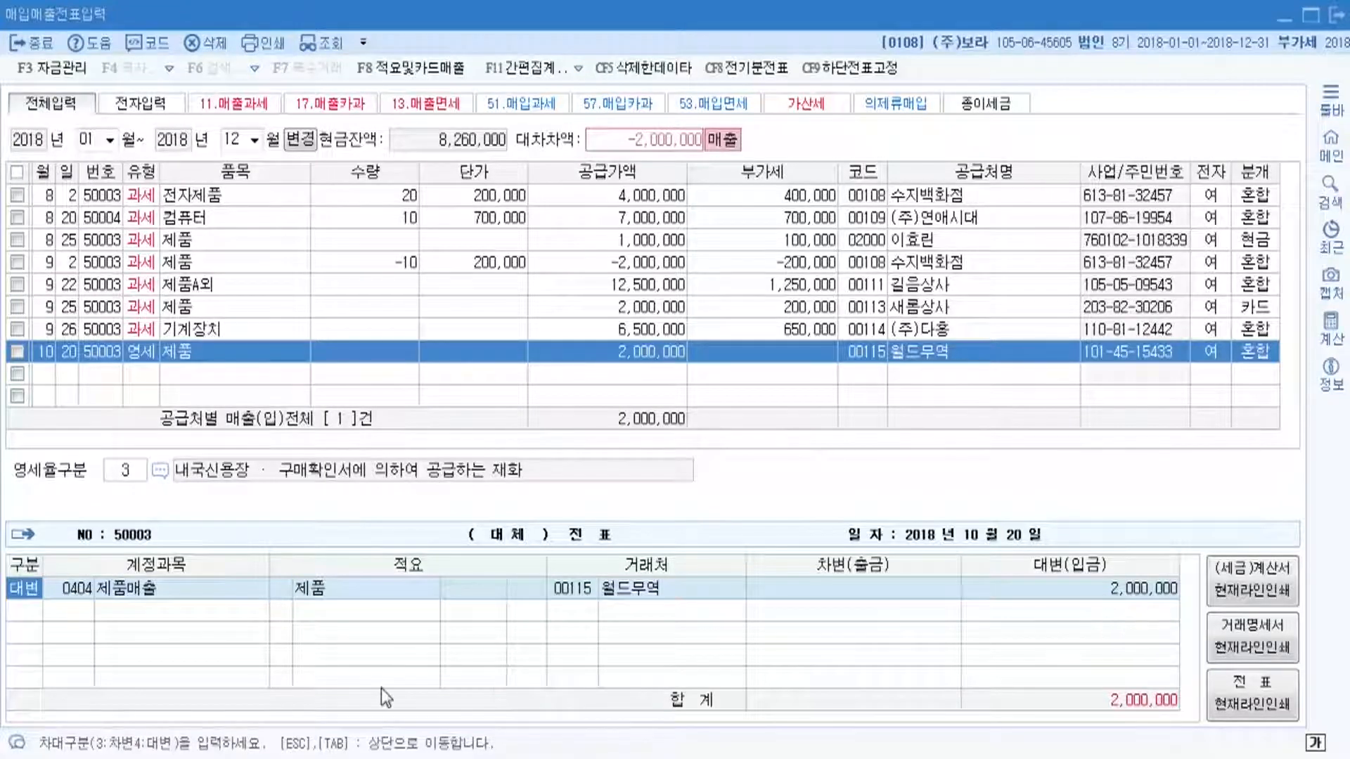
key(Return)
key(Return)
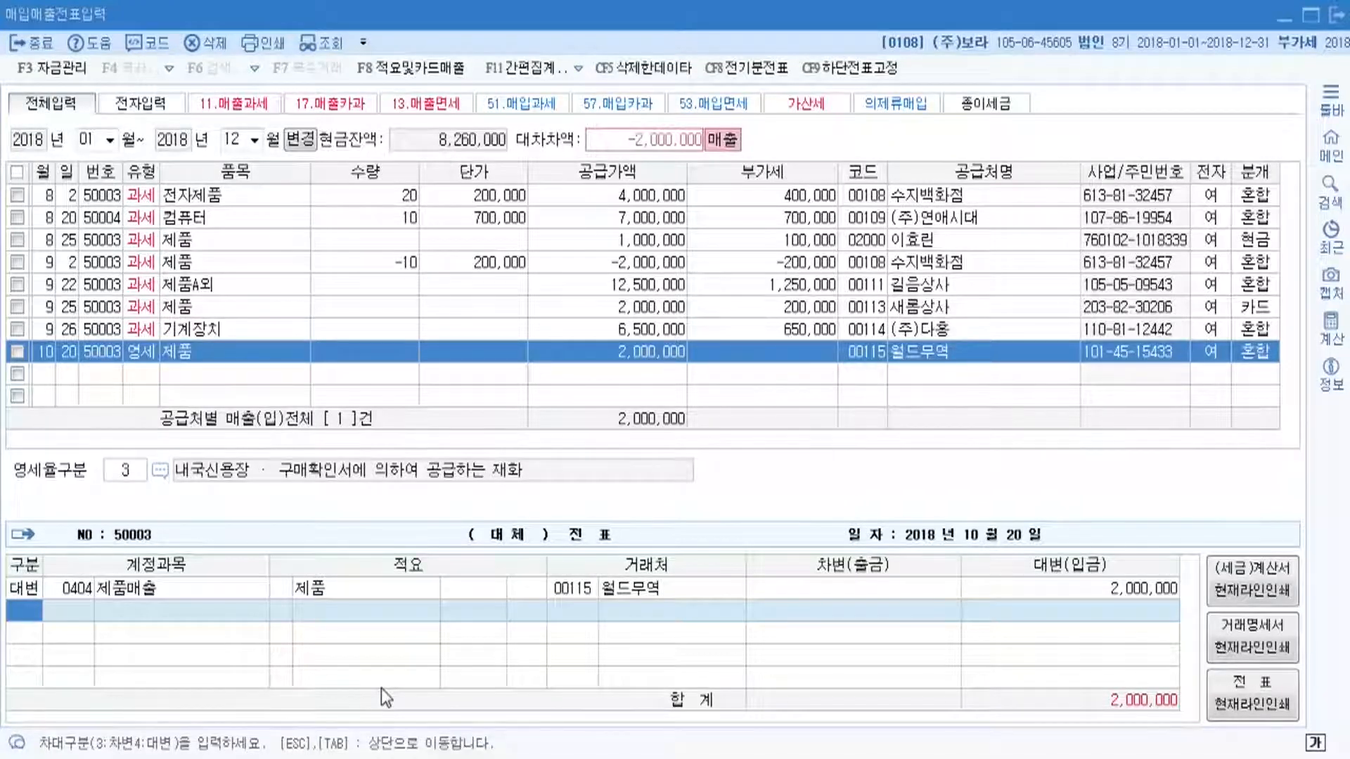
- Add a debit line for 받을어음 of 2,000,000 and complete the October 20 voucher
text(3)
key(F2)
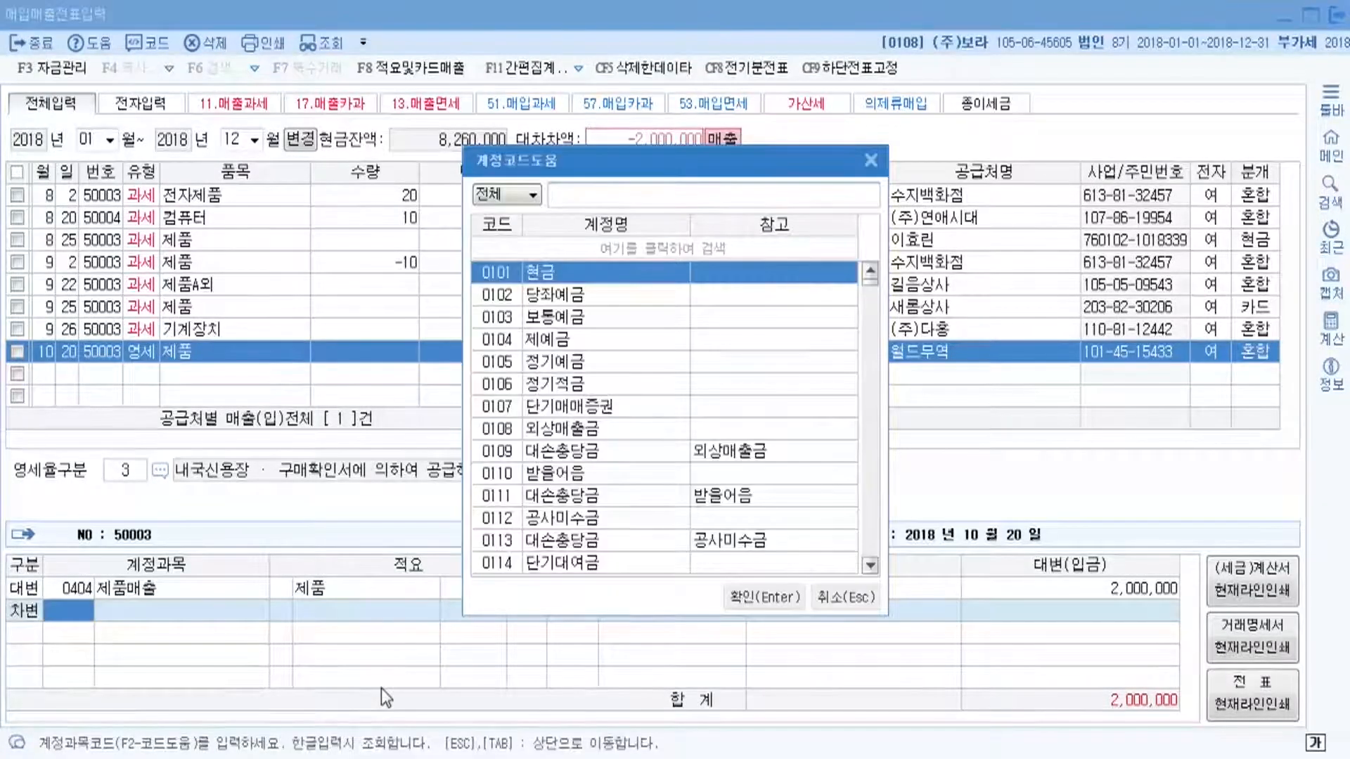
text(받을)
key(Return)
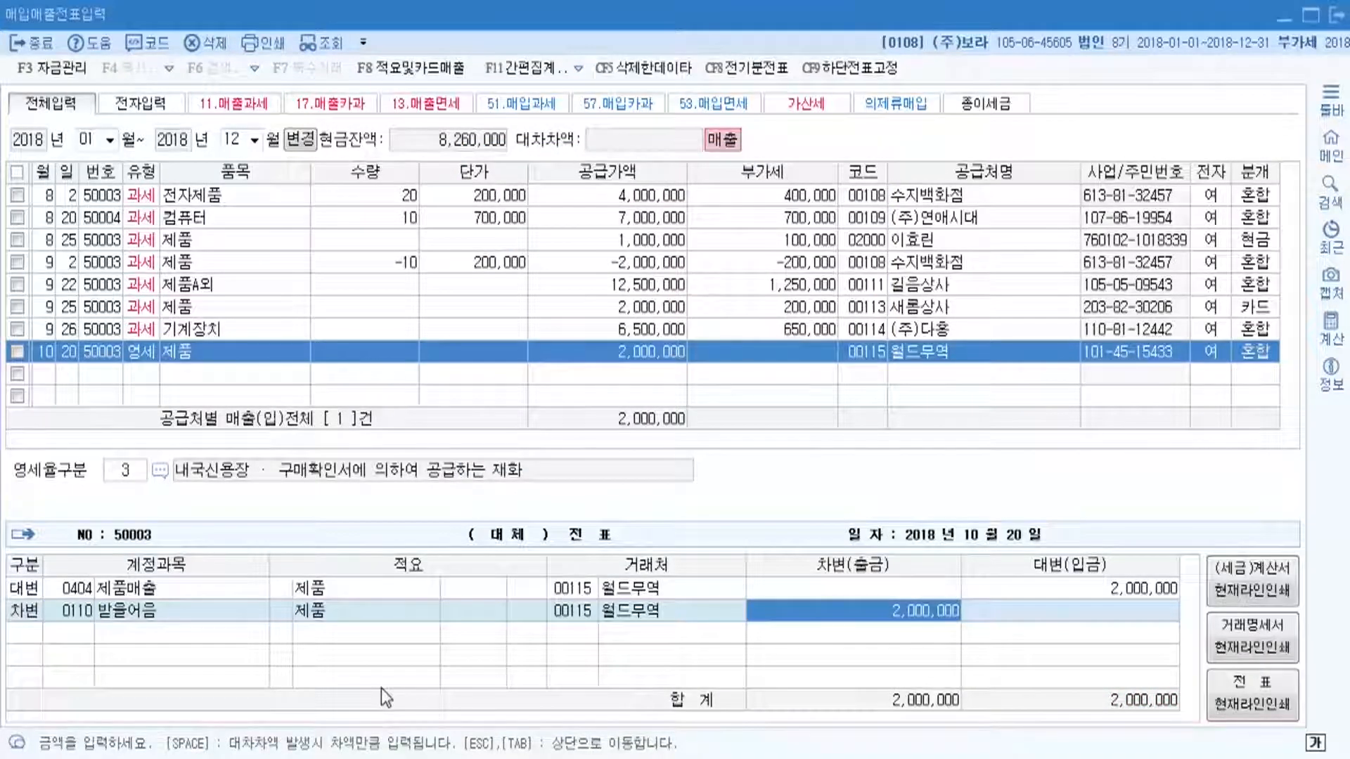
key(Return)
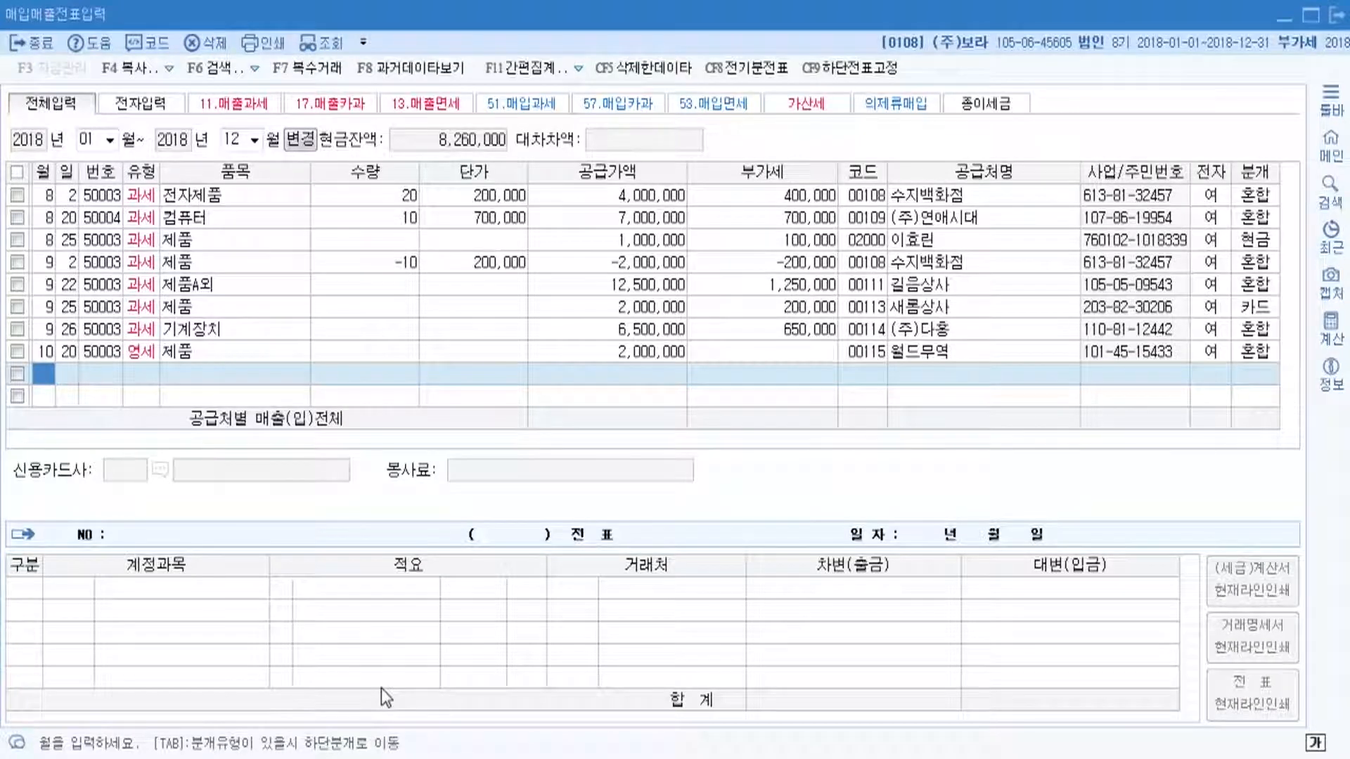
- Review the October 20 entry's type and electronic invoice fields, and return to the PDF textbook to compare its example
click(147, 350)
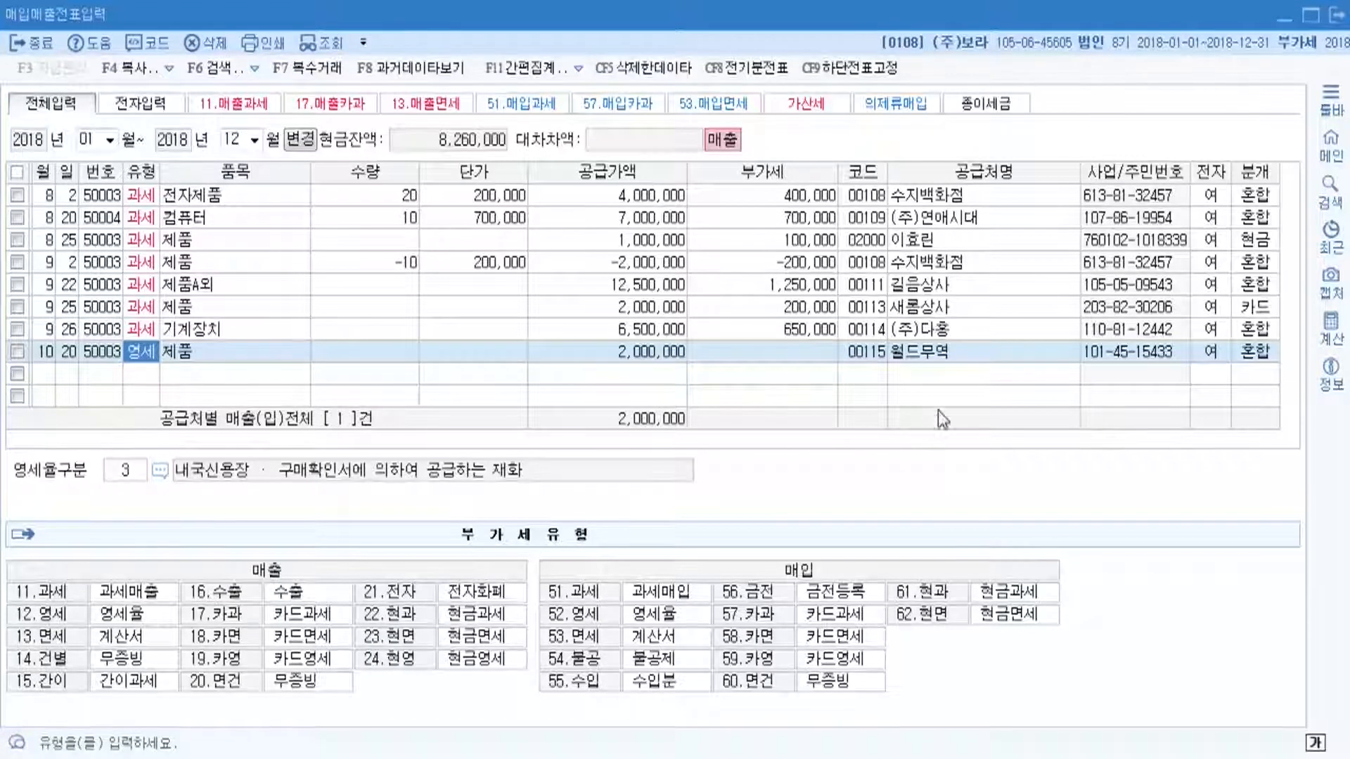
click(1207, 355)
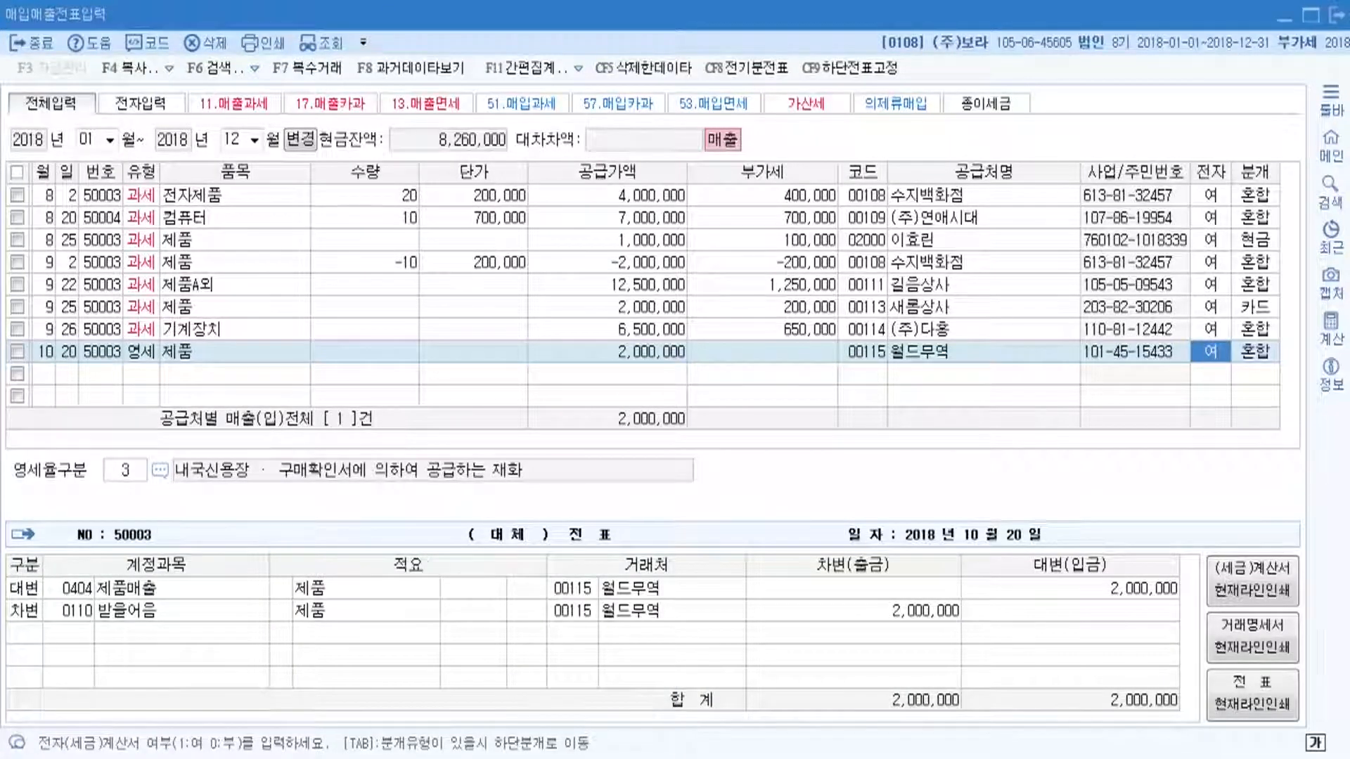
click(616, 660)
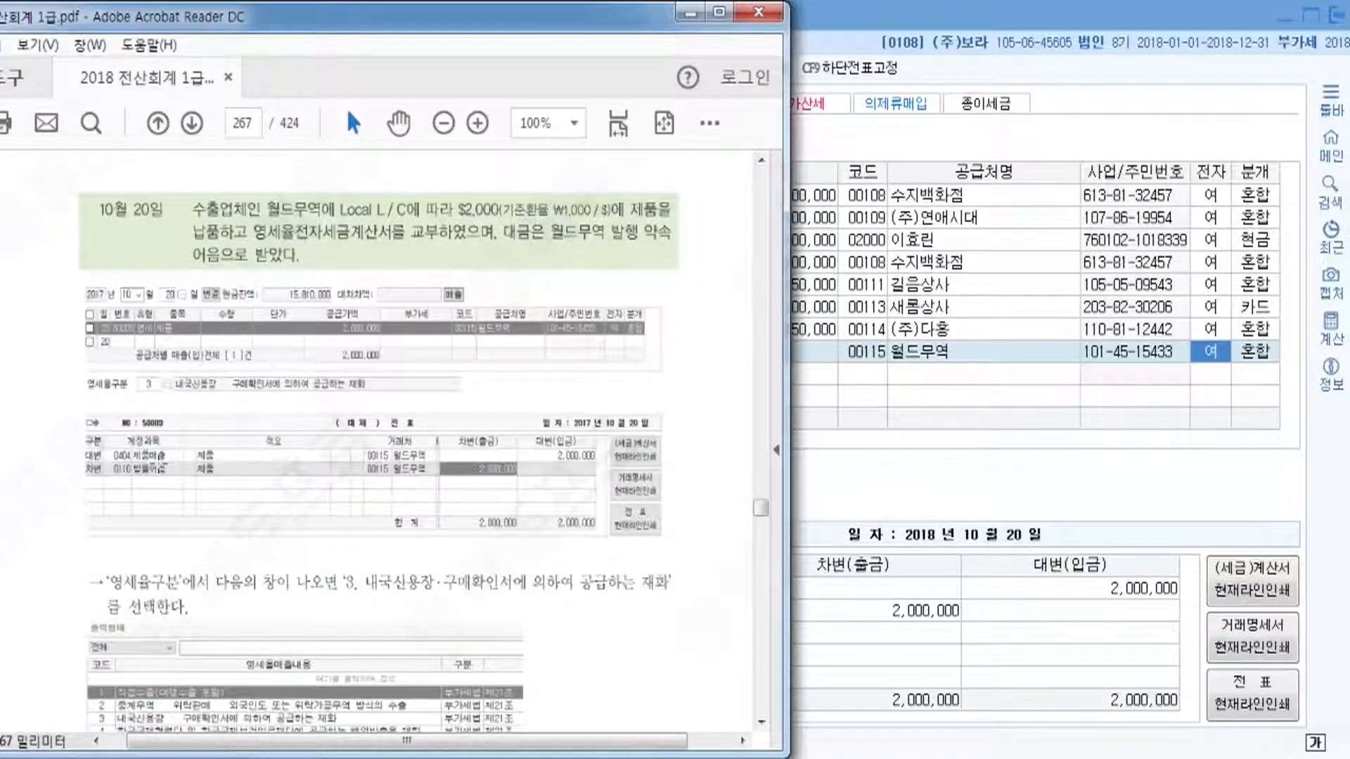
- Look through the textbook's [13] 면세 example and on to the [14] 건별 section with the October 15 example
scroll(90, 407, down, 15)
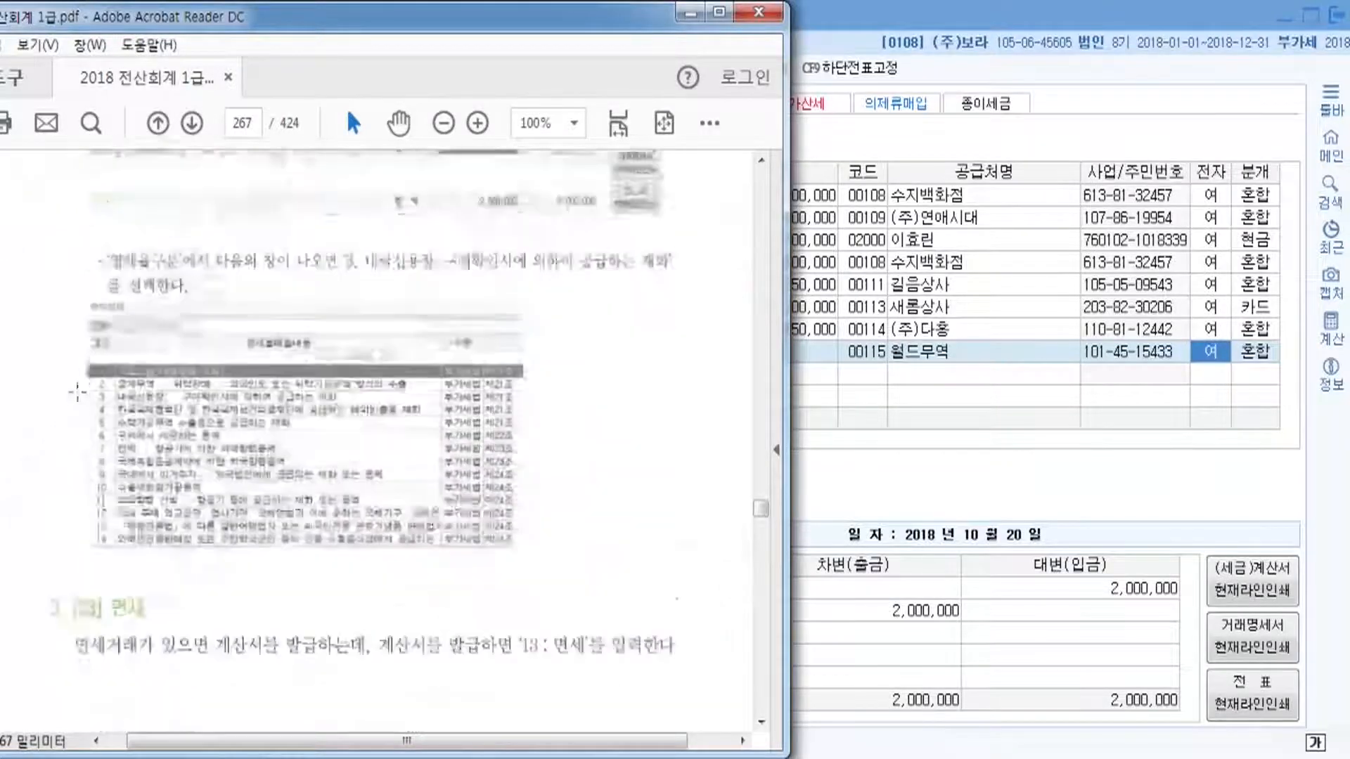
scroll(91, 424, down, 10)
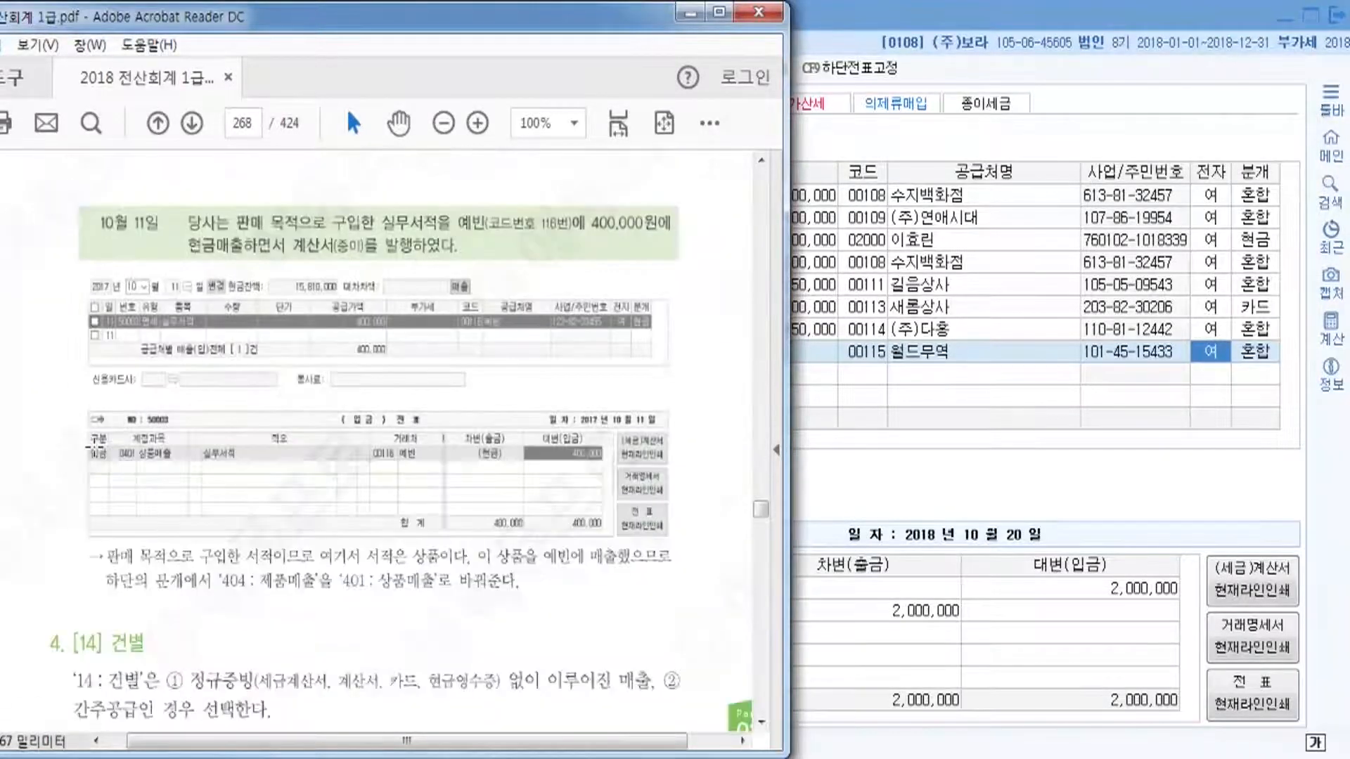
scroll(91, 437, down, 3)
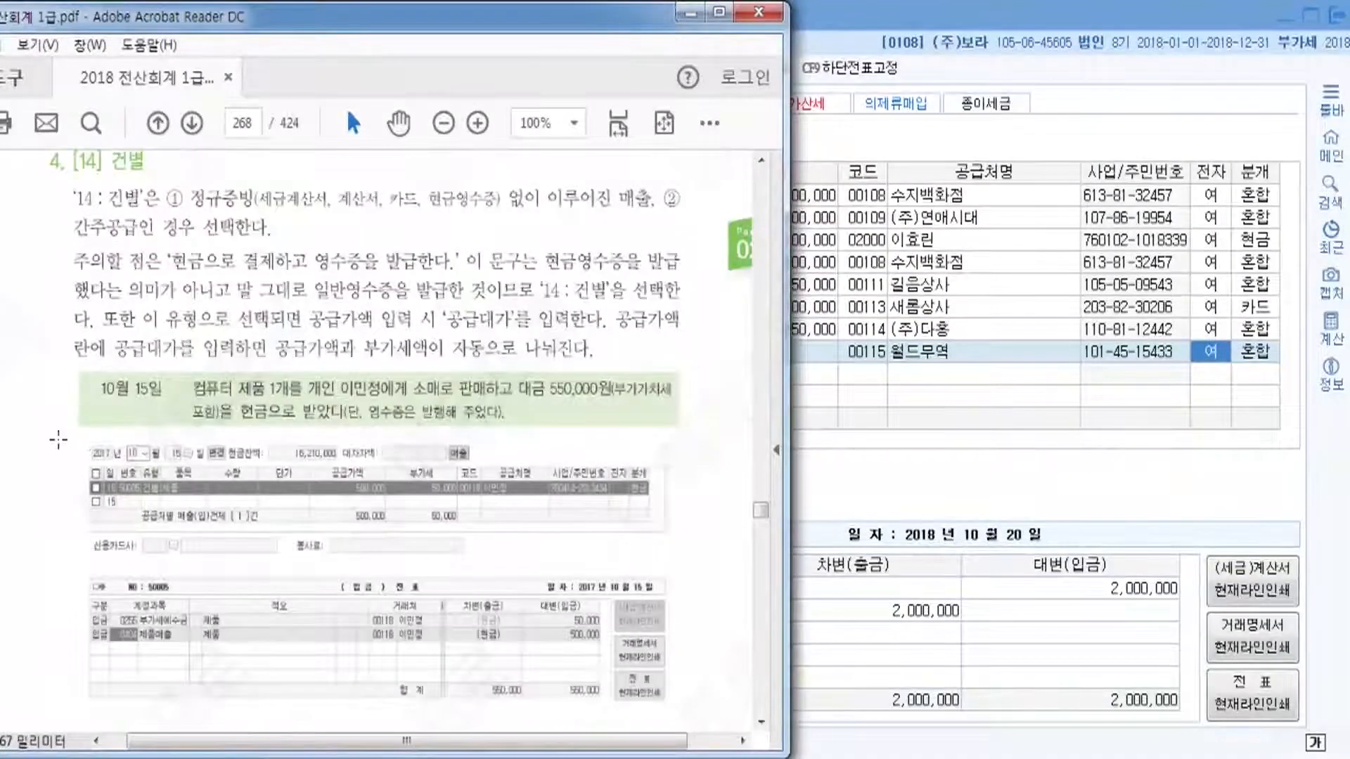
- Consult the textbook's [16] 수출 example and start a voucher entry dated November 16 with VAT type 16 수출
scroll(54, 440, down, 10)
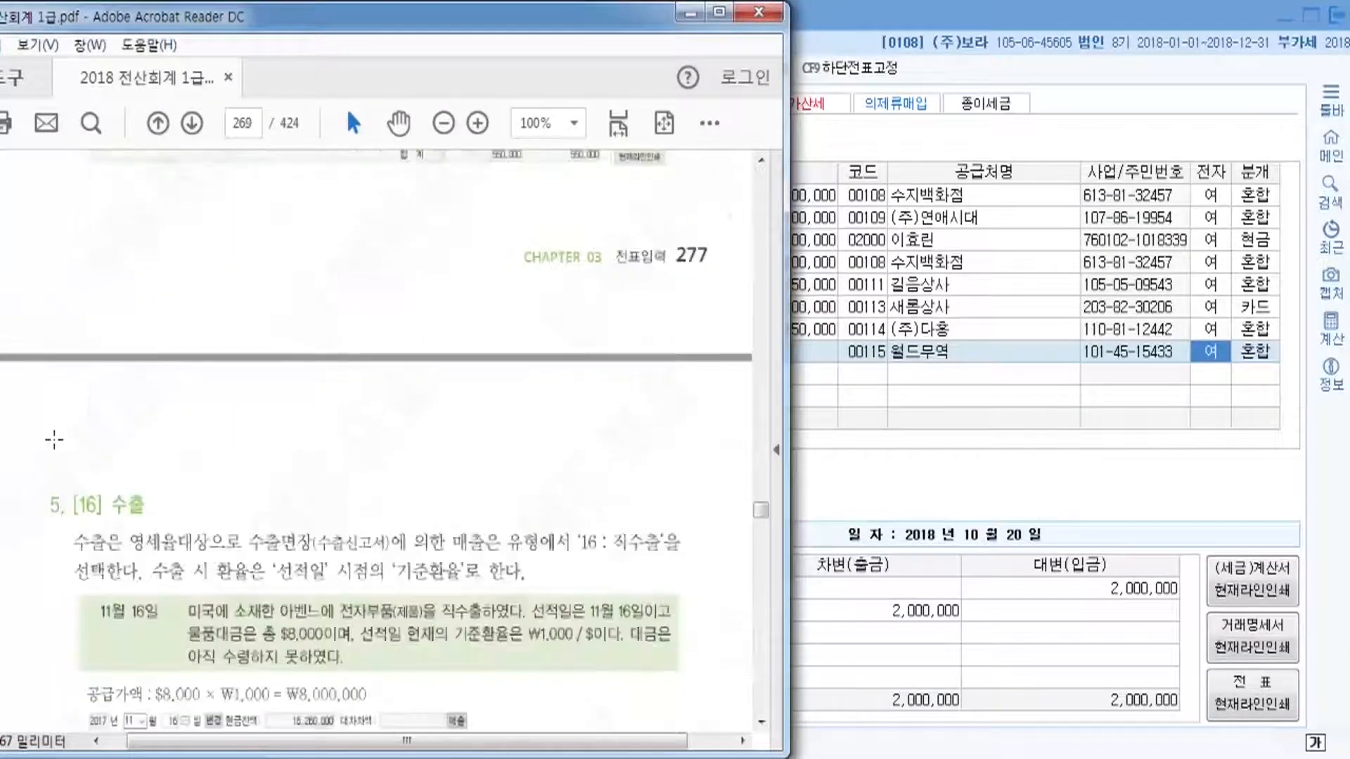
scroll(54, 440, down, 2)
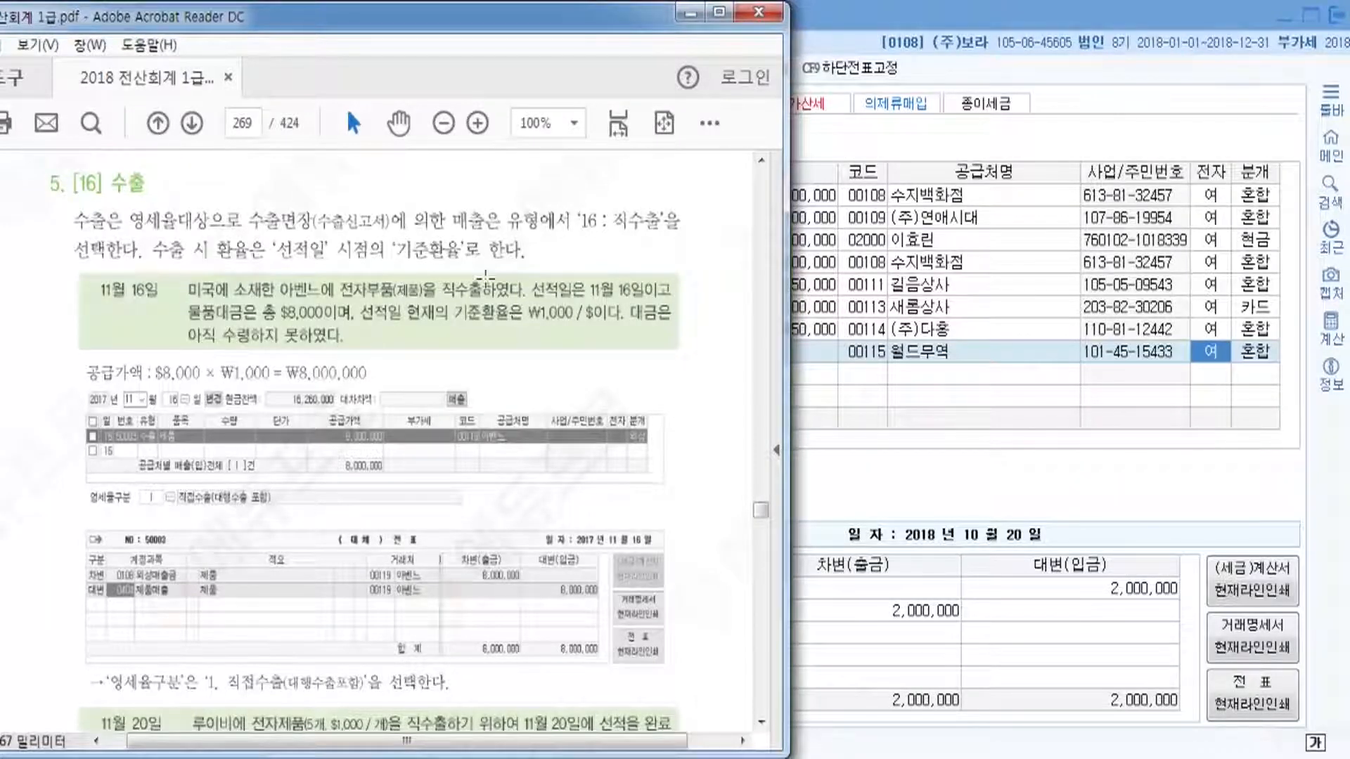
click(850, 7)
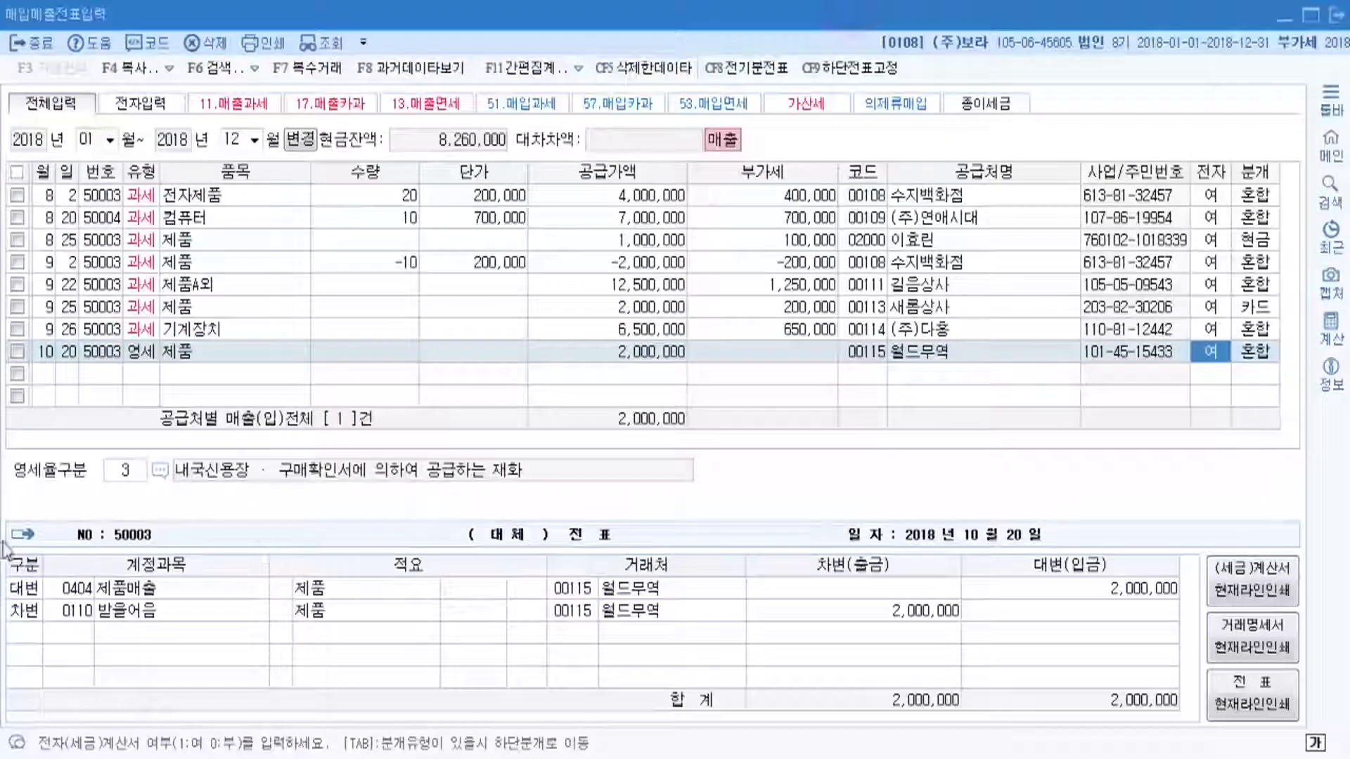
click(43, 372)
text(11)
key(Return)
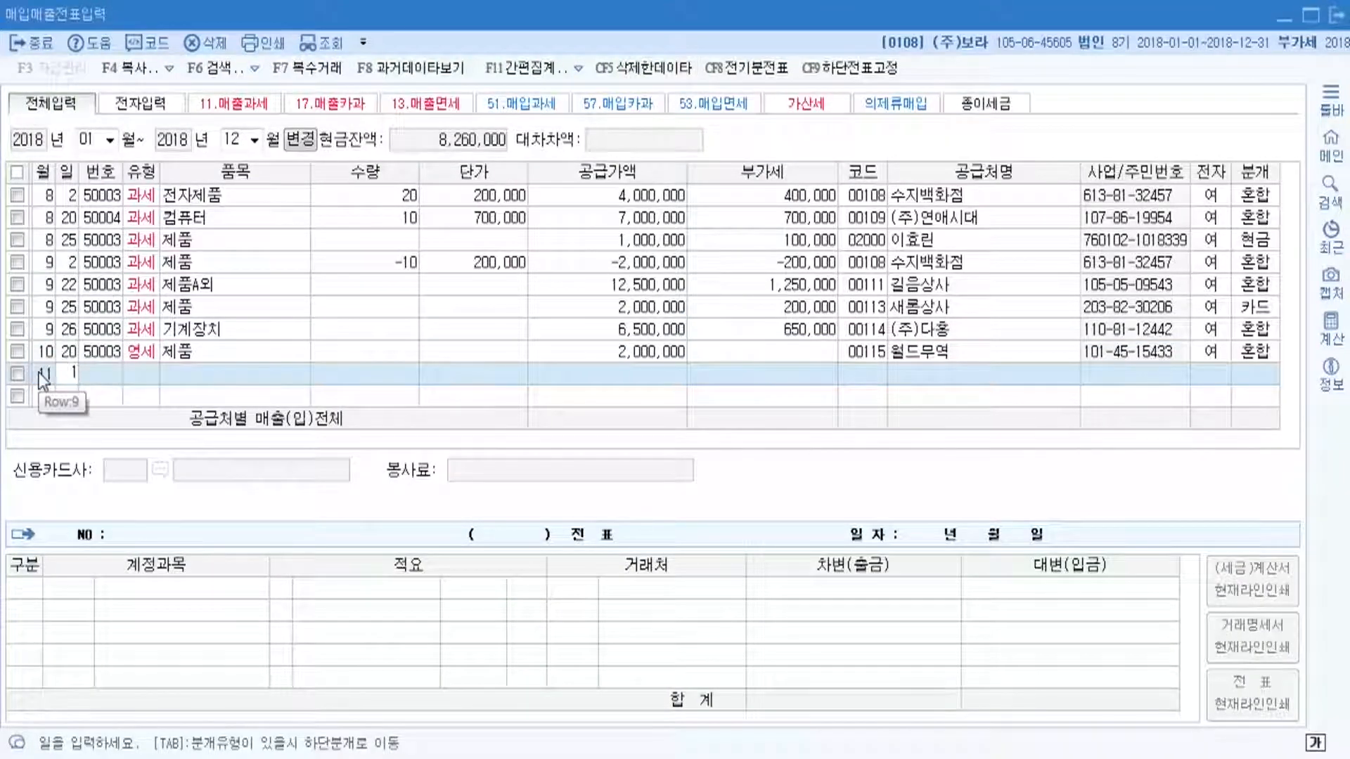
text(16)
key(Return)
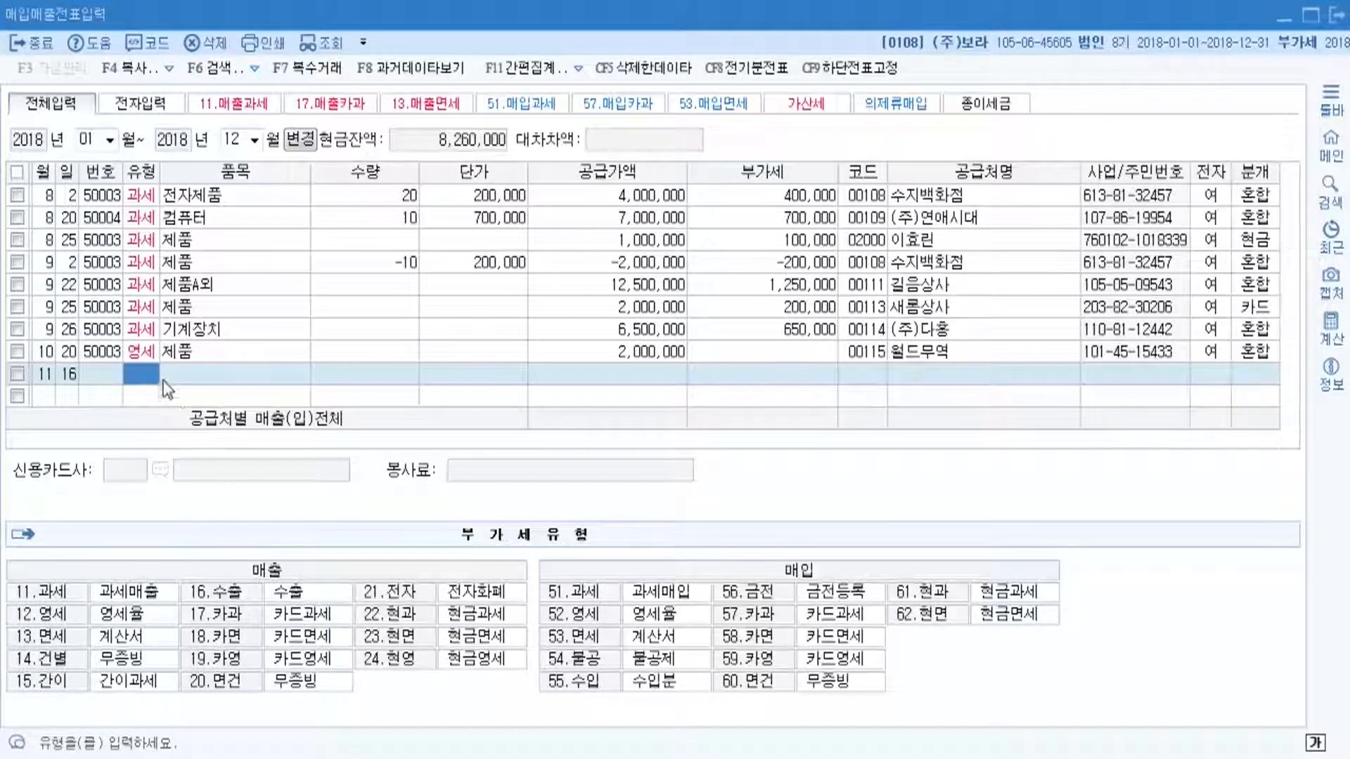
text(16)
key(Return)
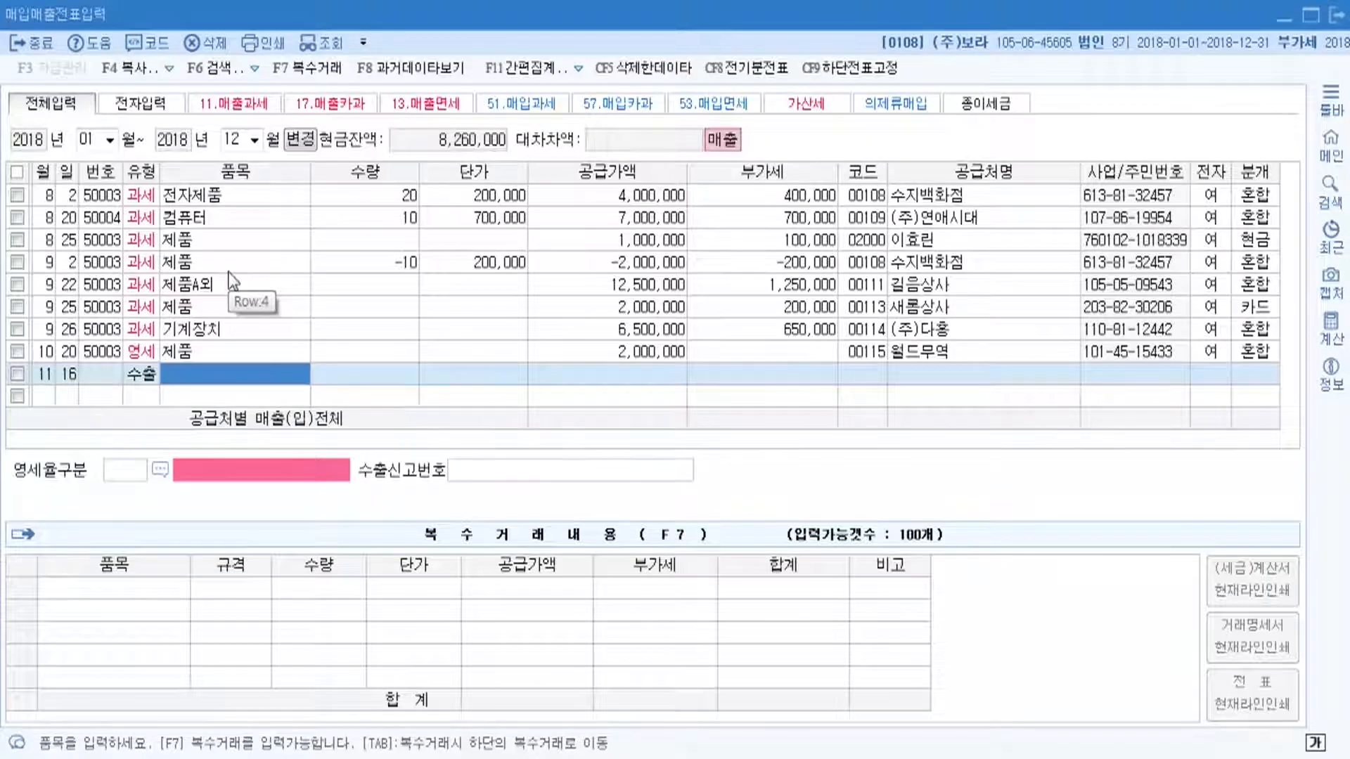
- Enter 제품 as the November 16 entry's item, without quantity or unit price, and a supply value of 8,000,000
text(제품)
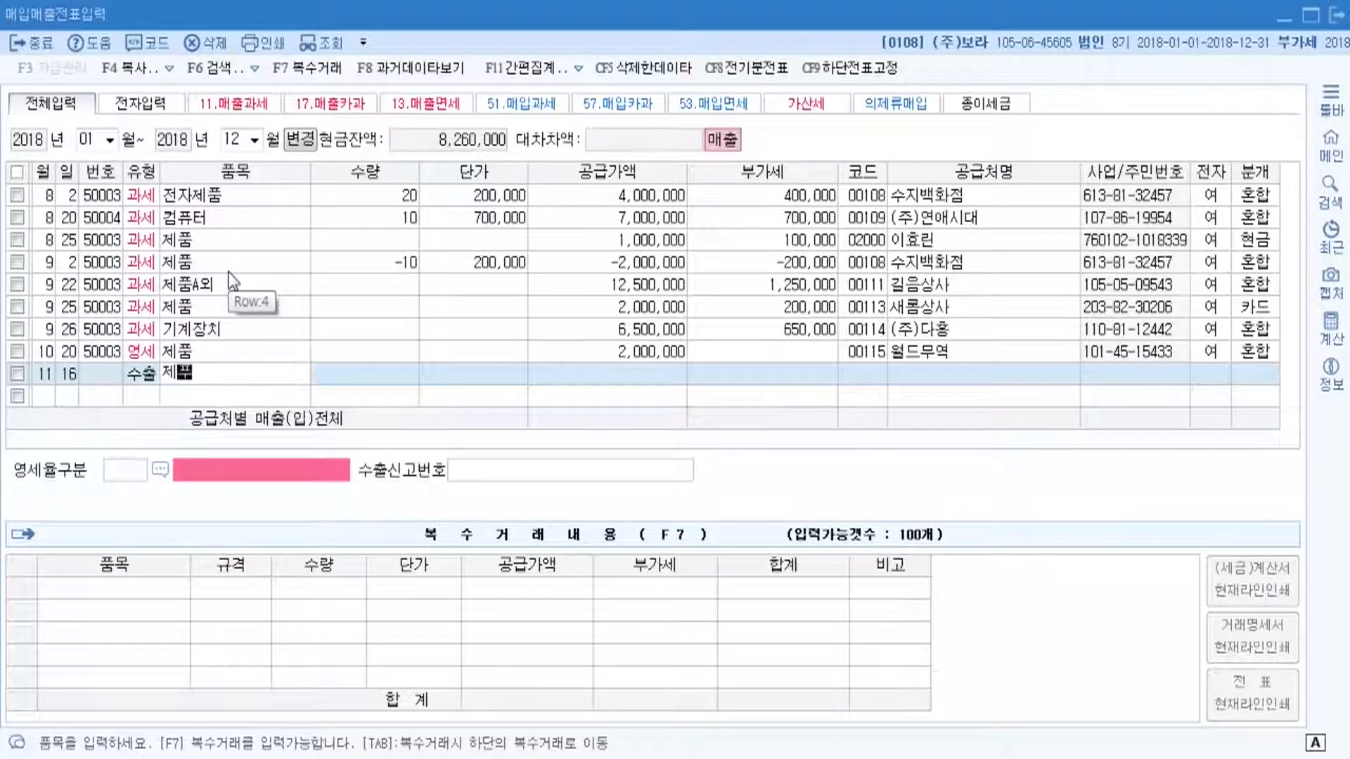
key(Return)
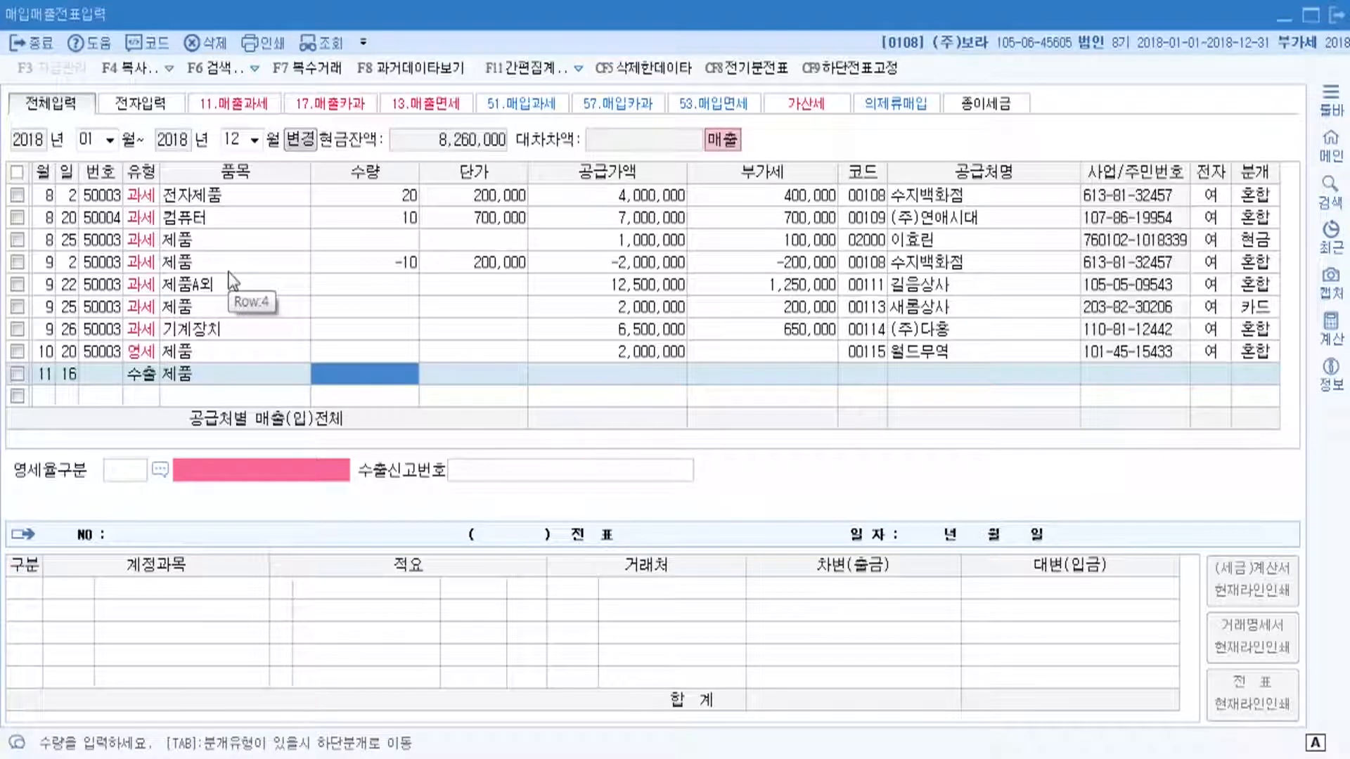
key(Return)
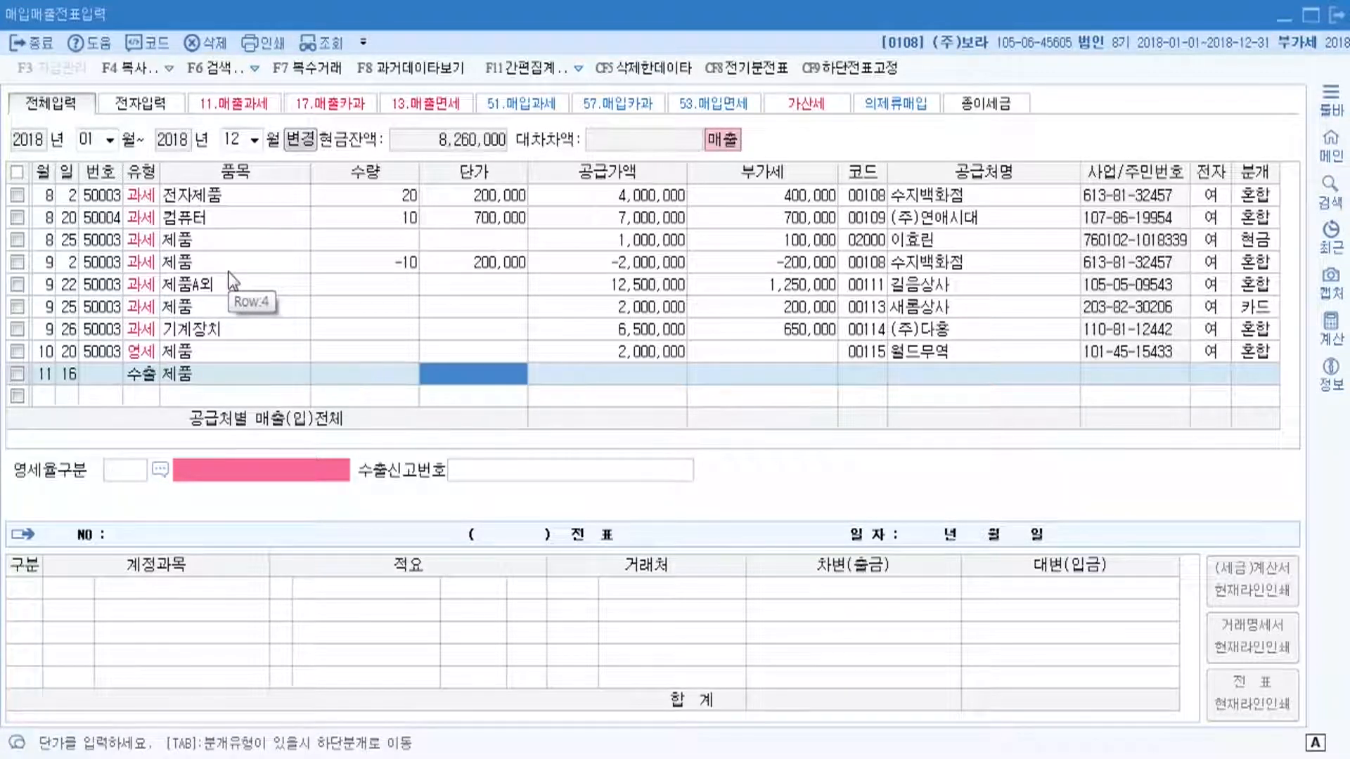
key(alt+Tab)
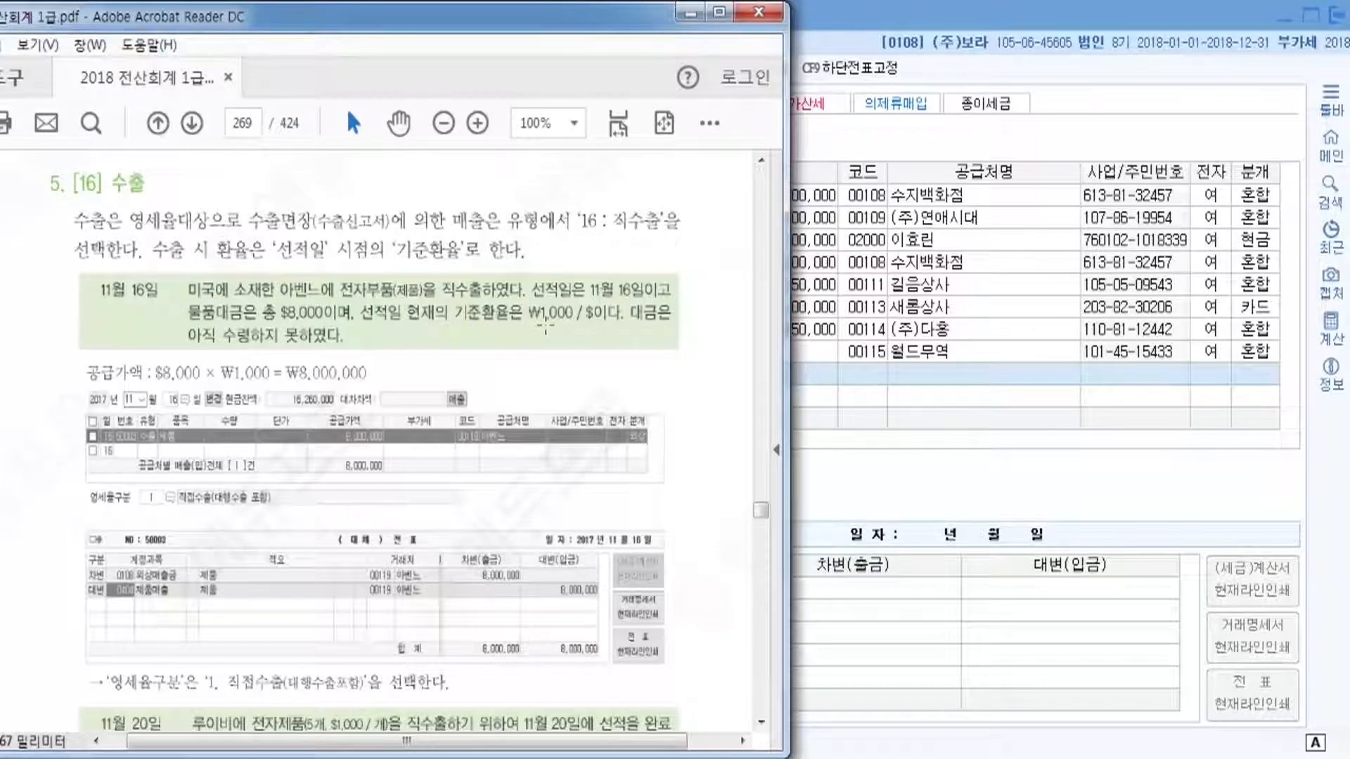
click(896, 6)
click(875, 52)
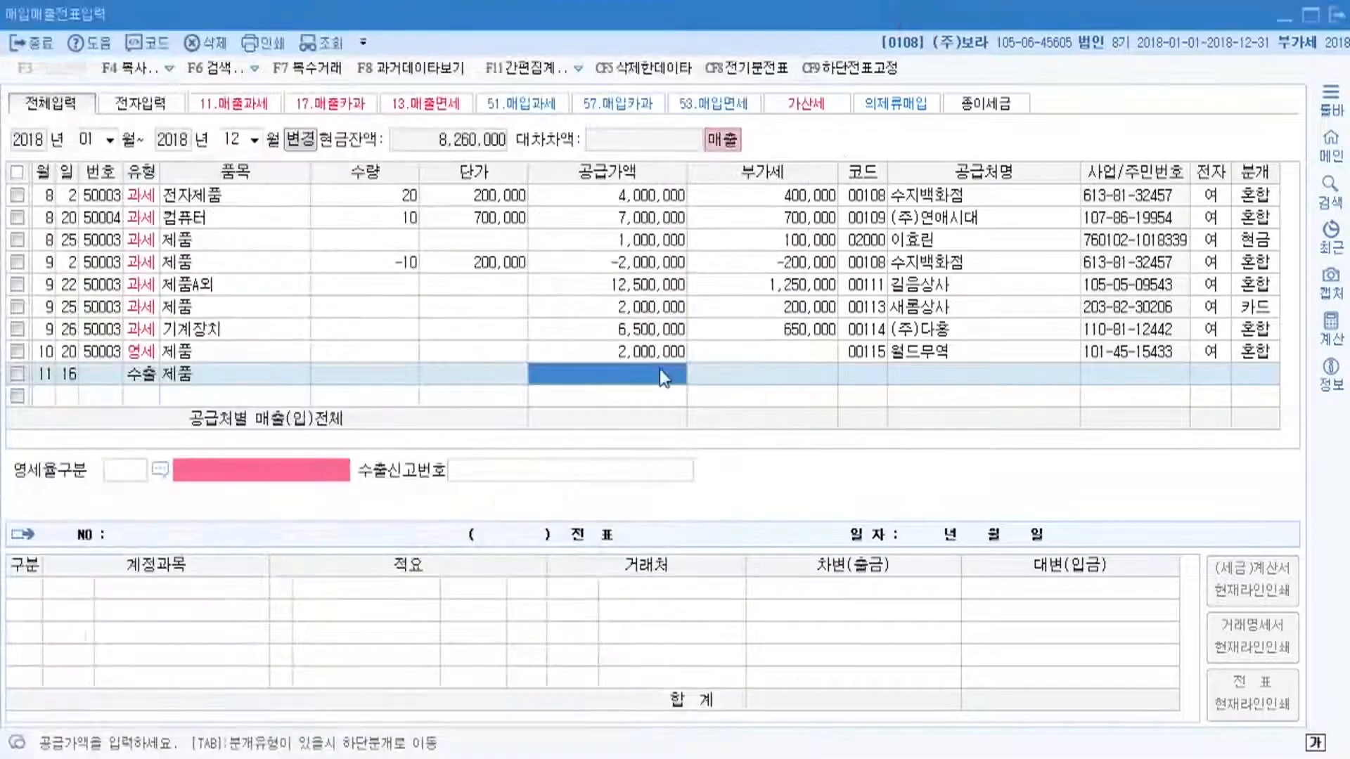
text(8000000)
key(Return)
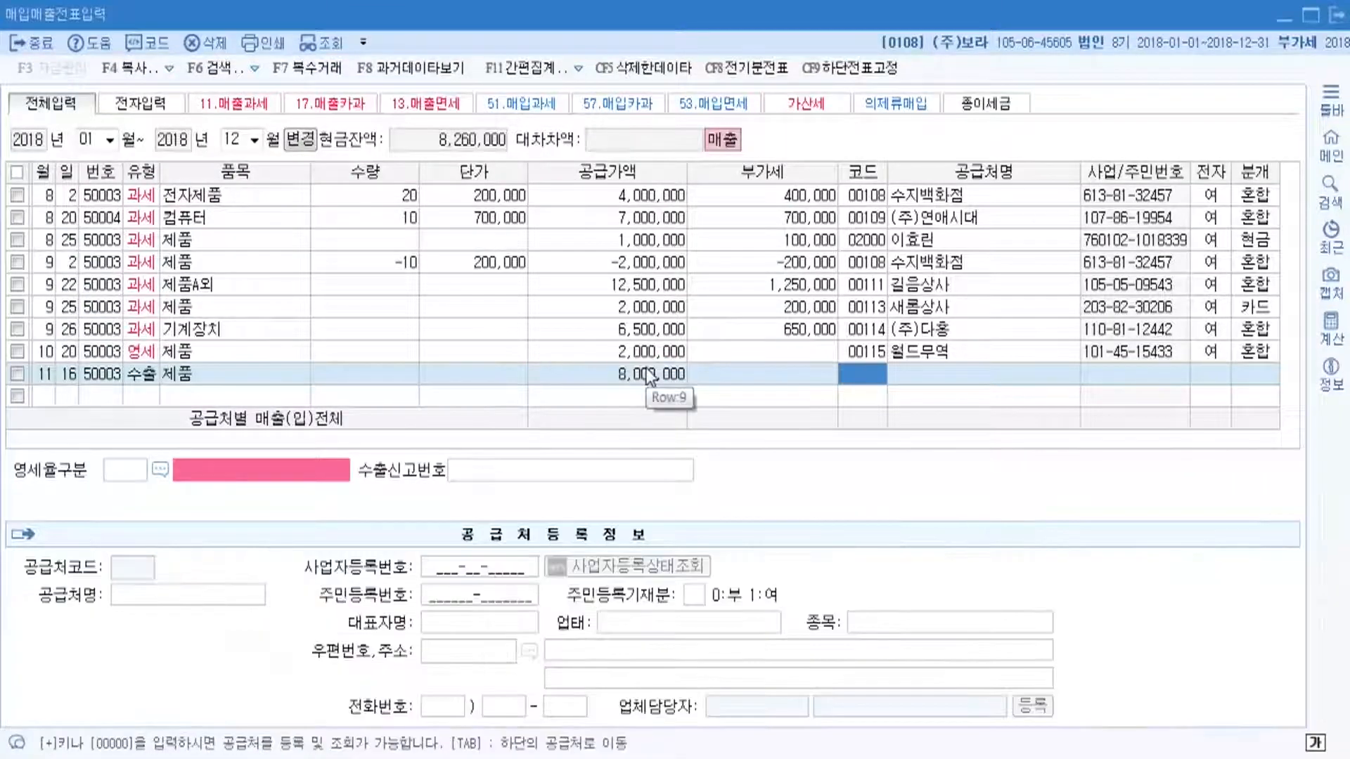
- Look up 아벤느 and assign it as the November 16 entry's trading partner
double_click(863, 379)
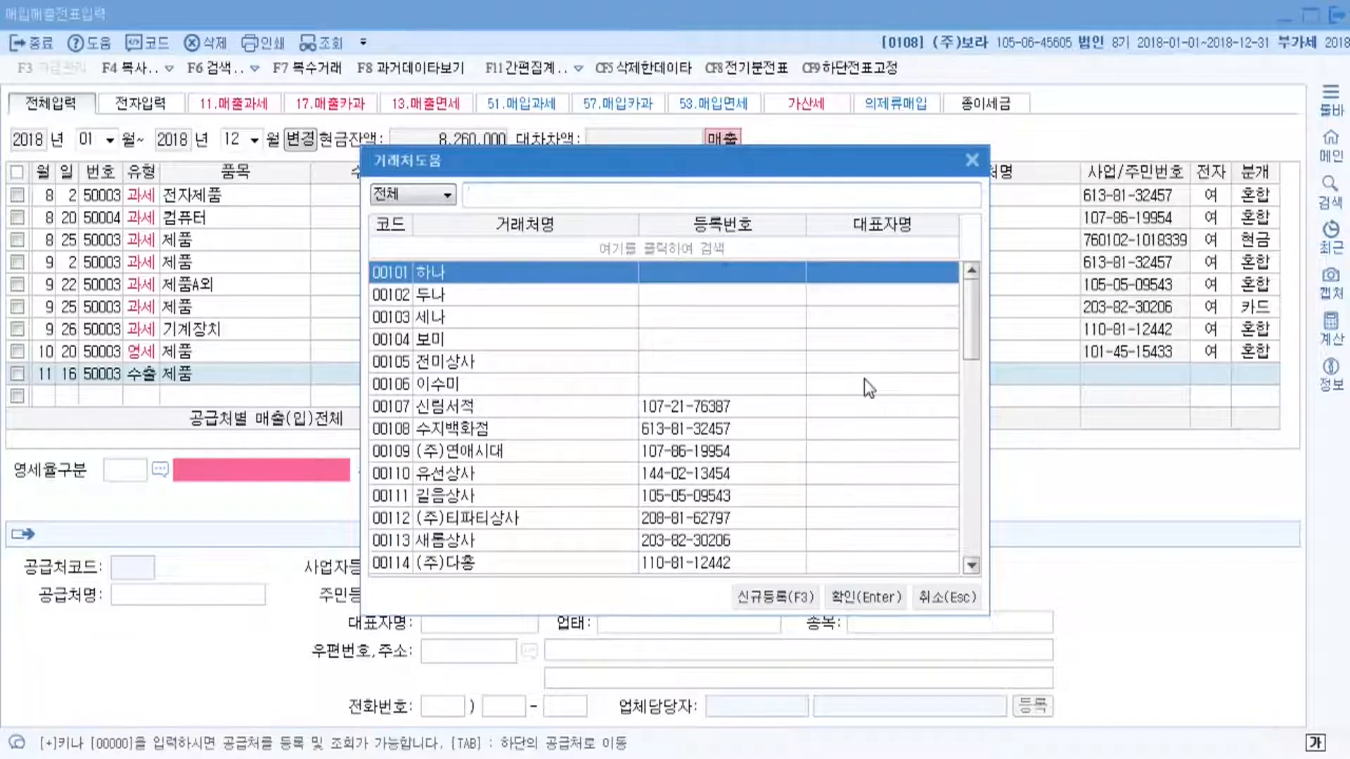
text(아)
key(Return)
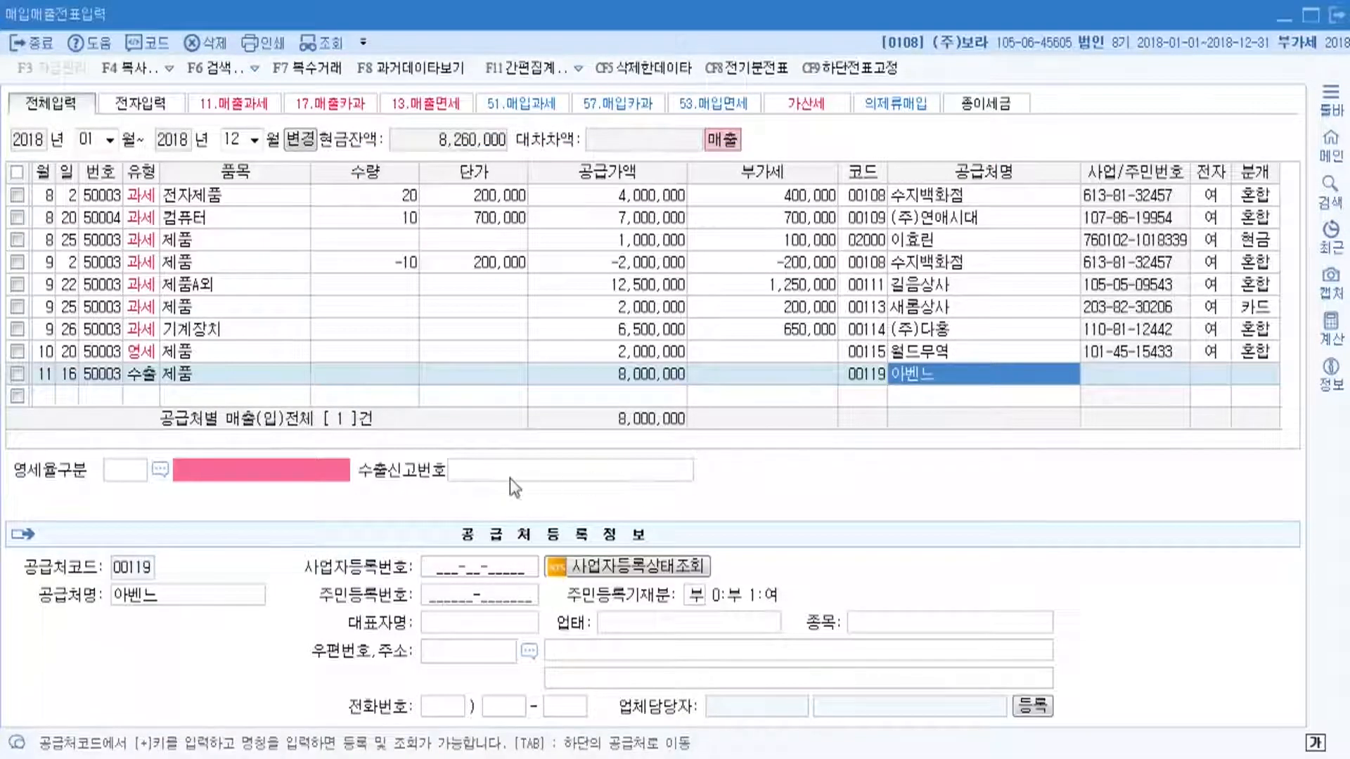
key(Return)
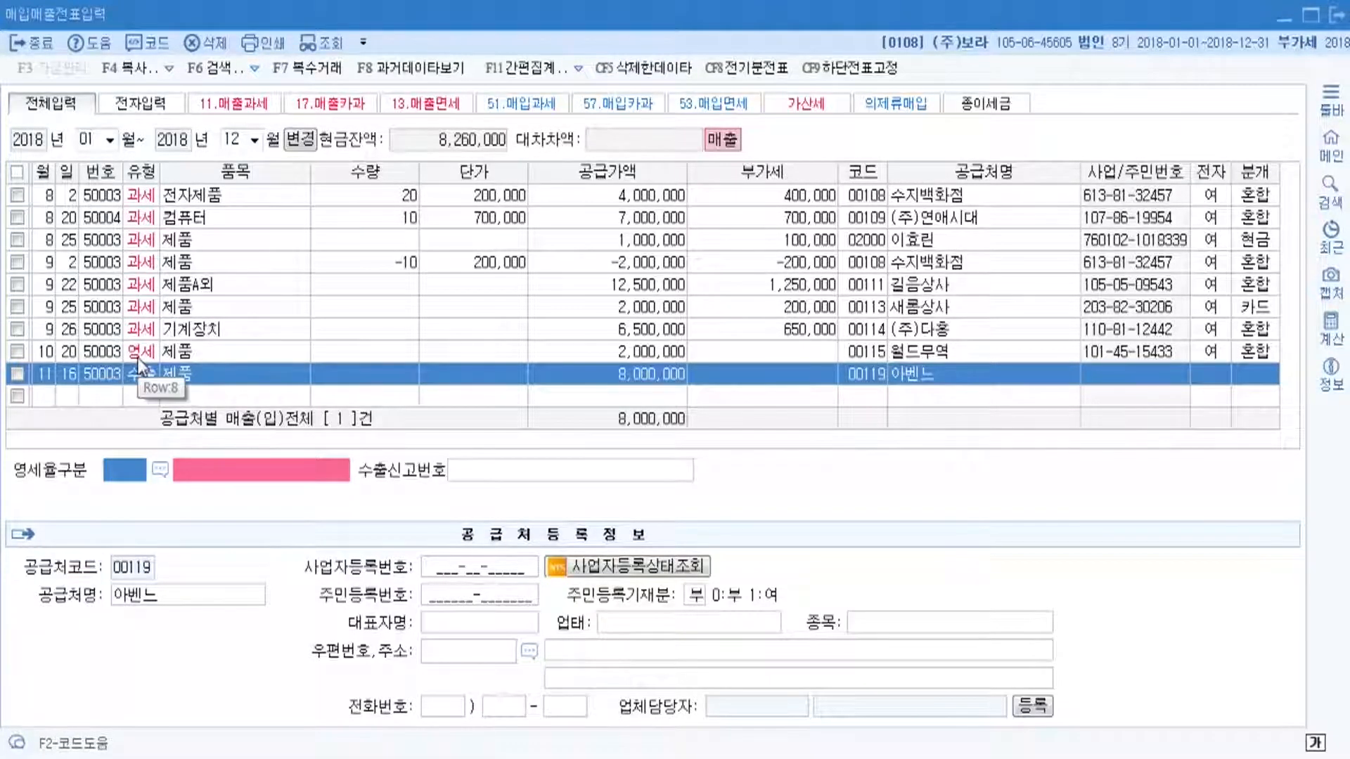
- Set the entry's zero-rate classification to 1 직접수출(대행수출 포함) and leave the export declaration number blank
click(160, 470)
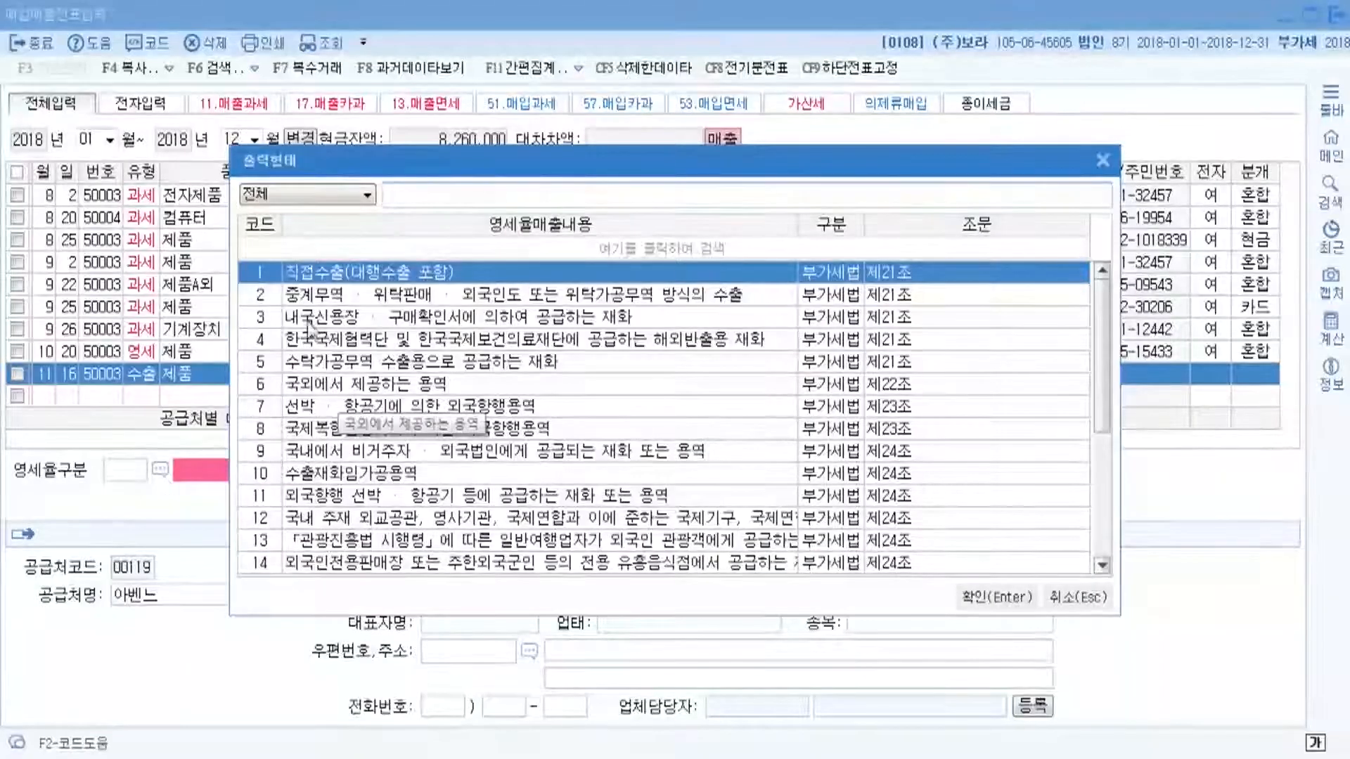
click(299, 275)
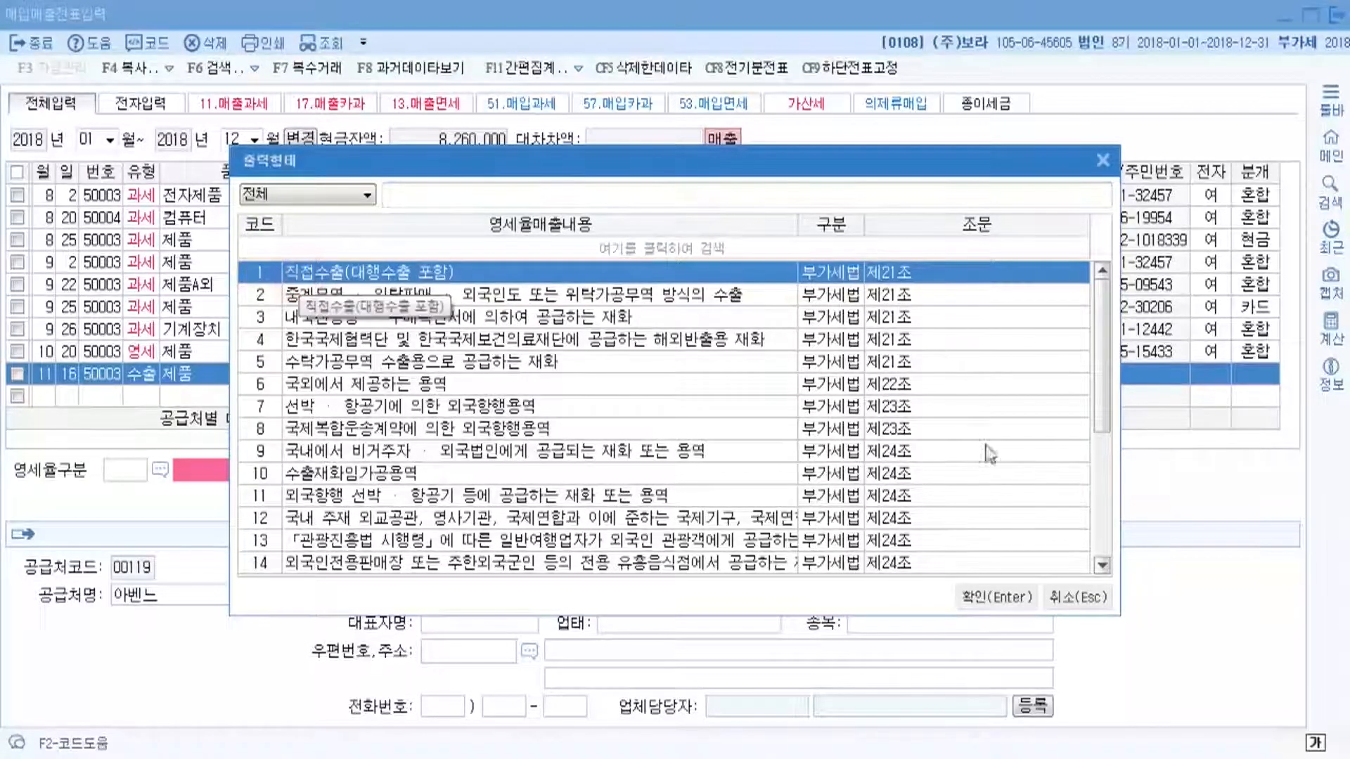
click(995, 599)
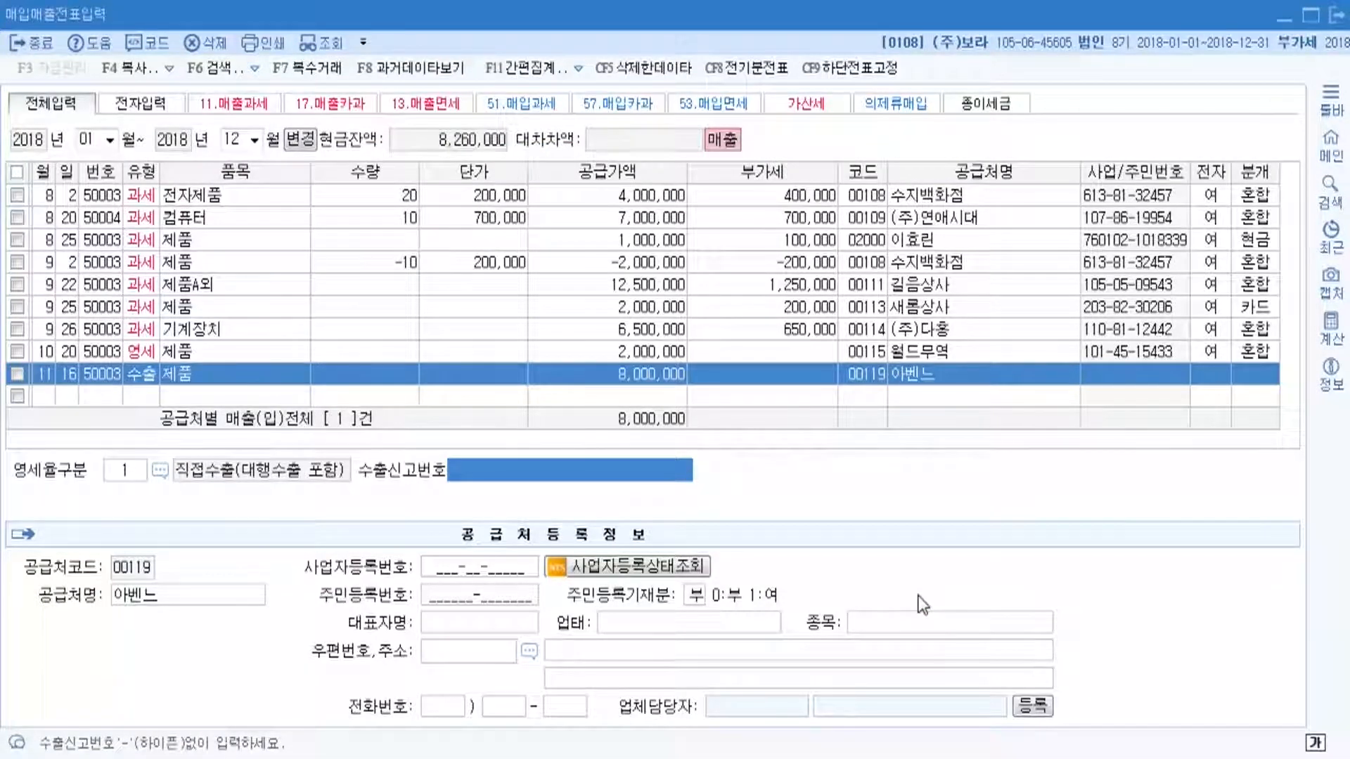
key(Return)
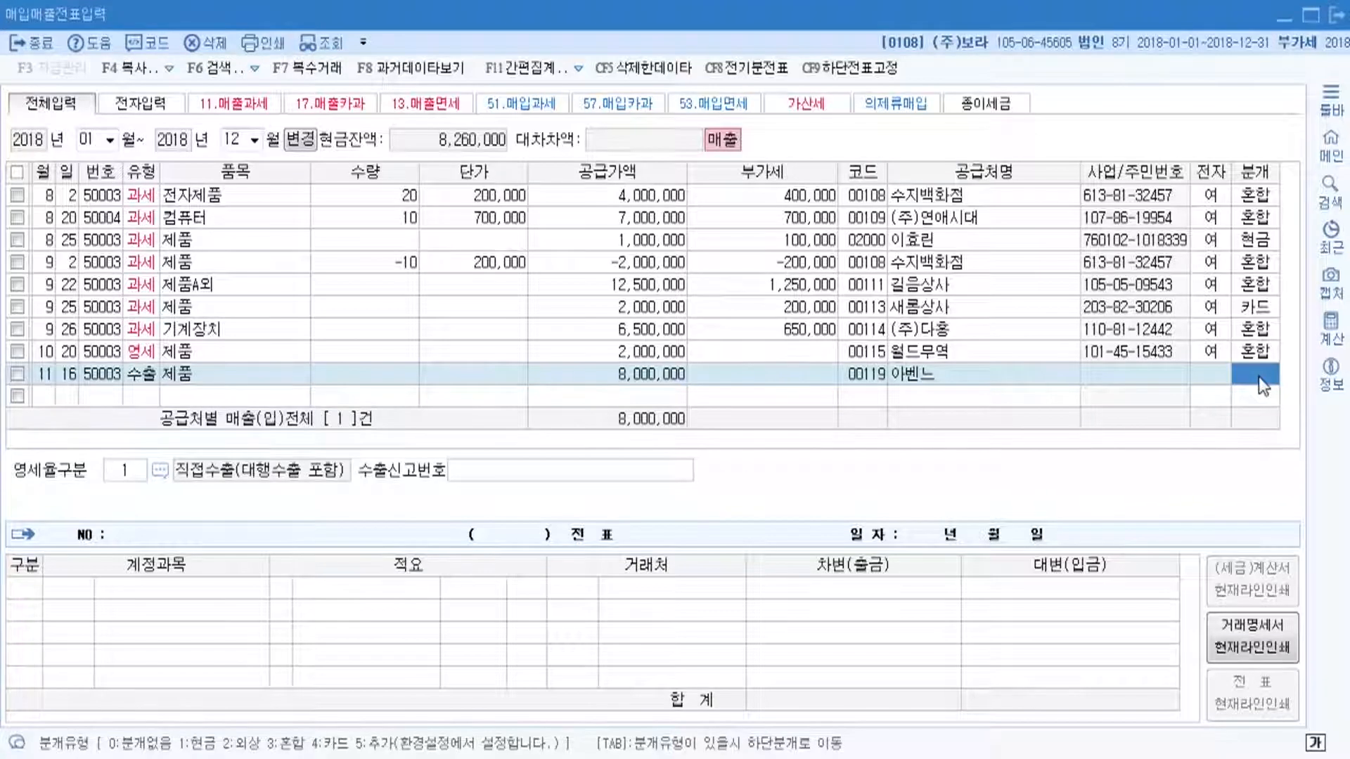
- Set the November 16 entry's journal type to 3 혼합 and accept the 제품매출 credit line
text(3)
key(Return)
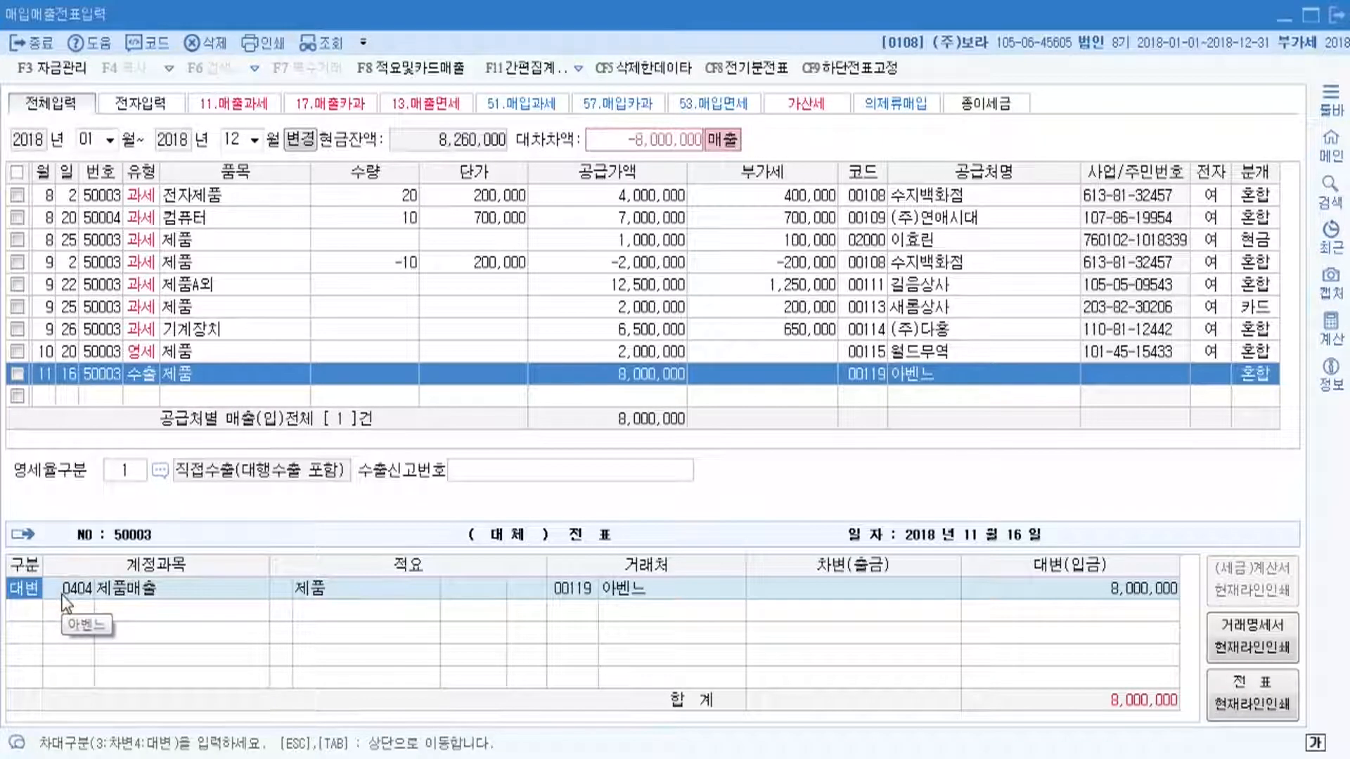
key(Return)
key(Return)
key(Return)
key(Return)
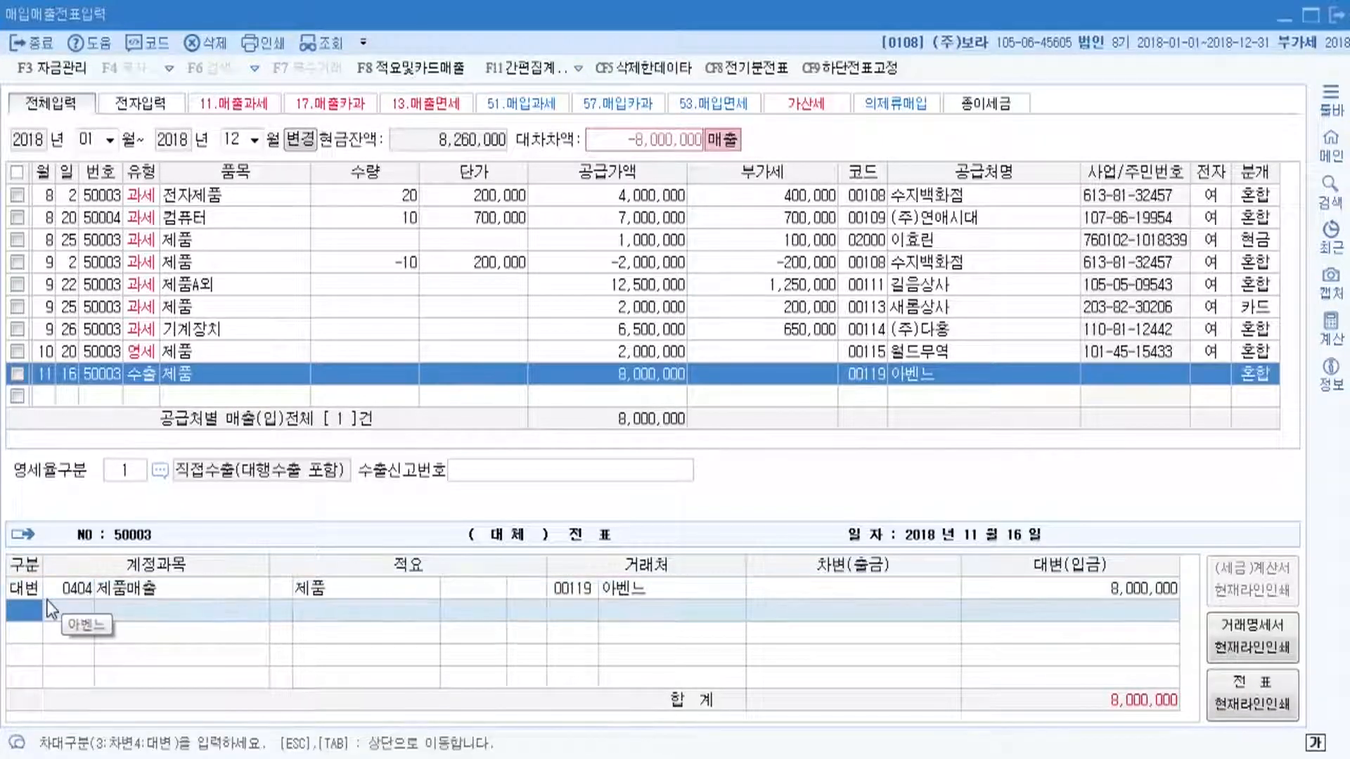
- Add a debit line for 외상매출금 of 8,000,000 and complete the November 16 voucher
key(3)
key(F2)
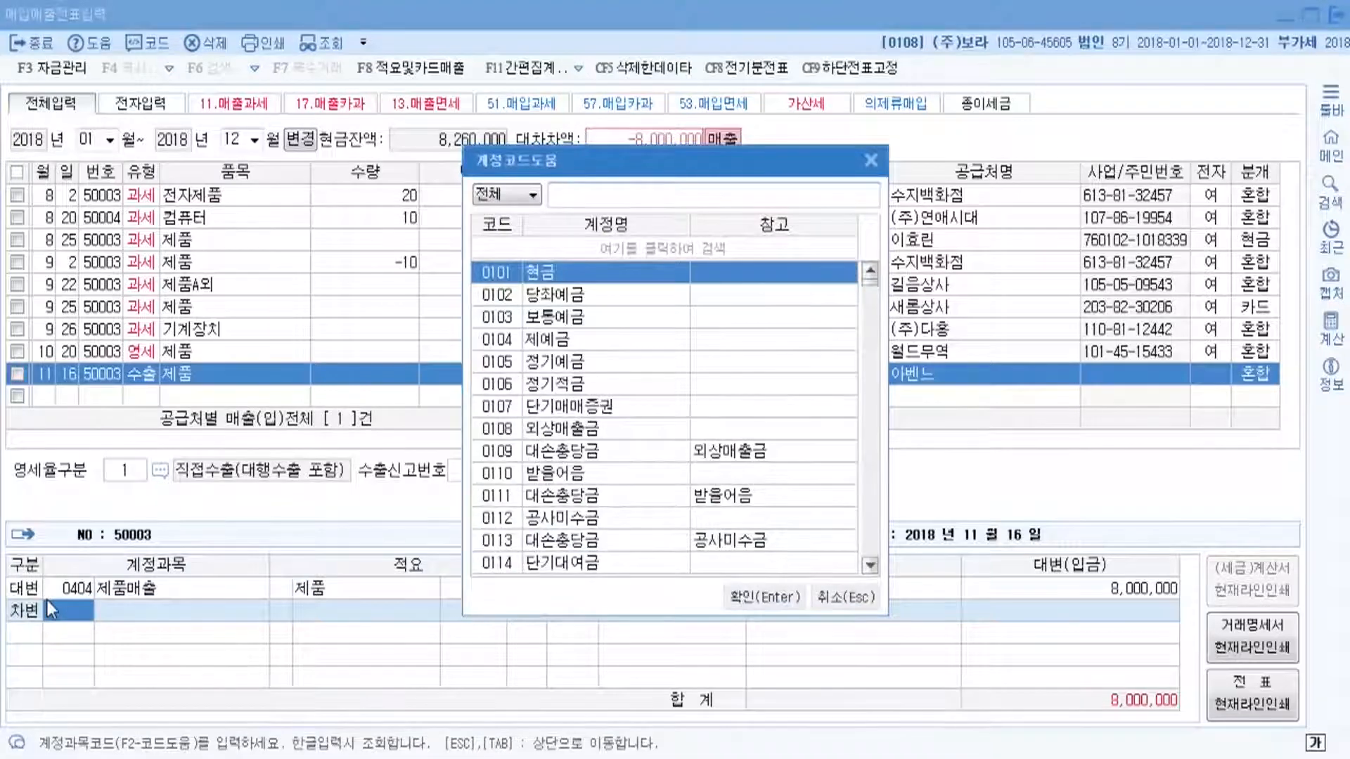
text(외상매출)
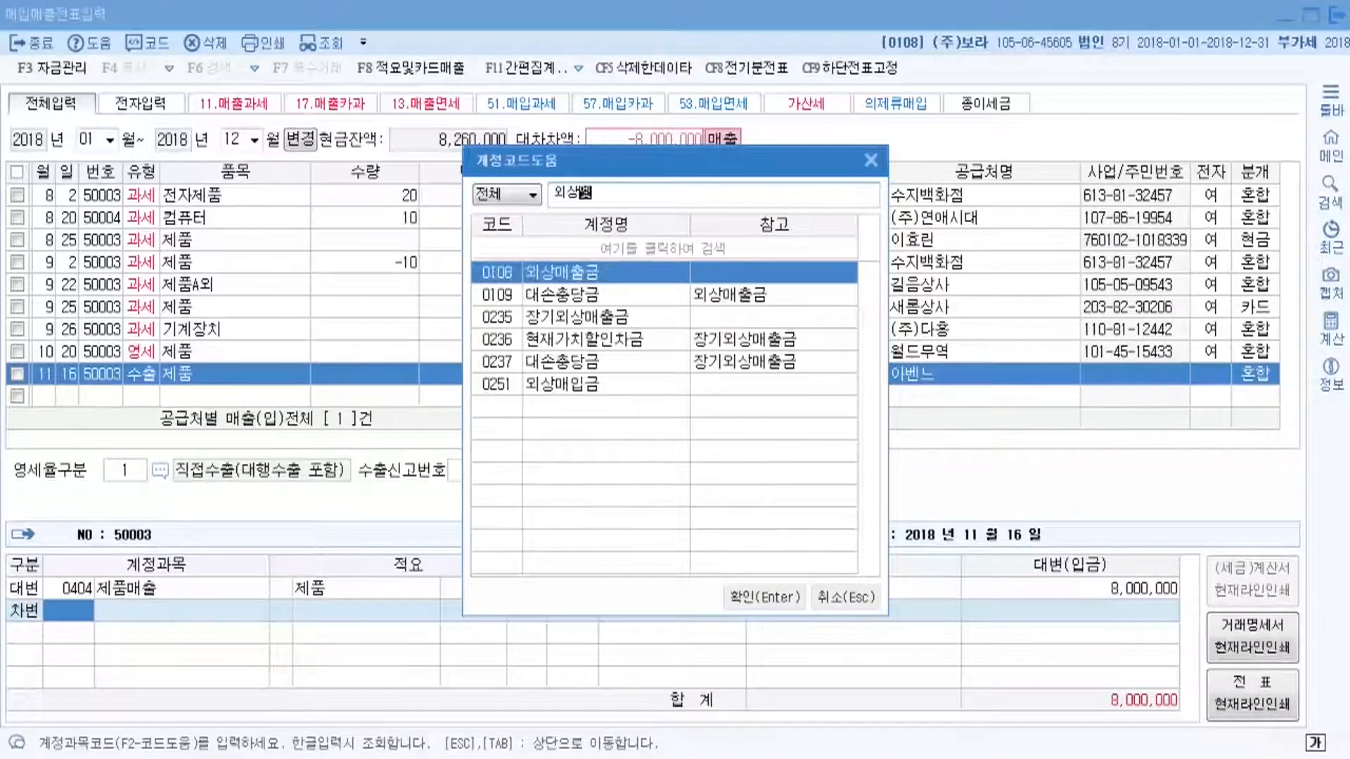
key(Return)
key(Return)
key(Return)
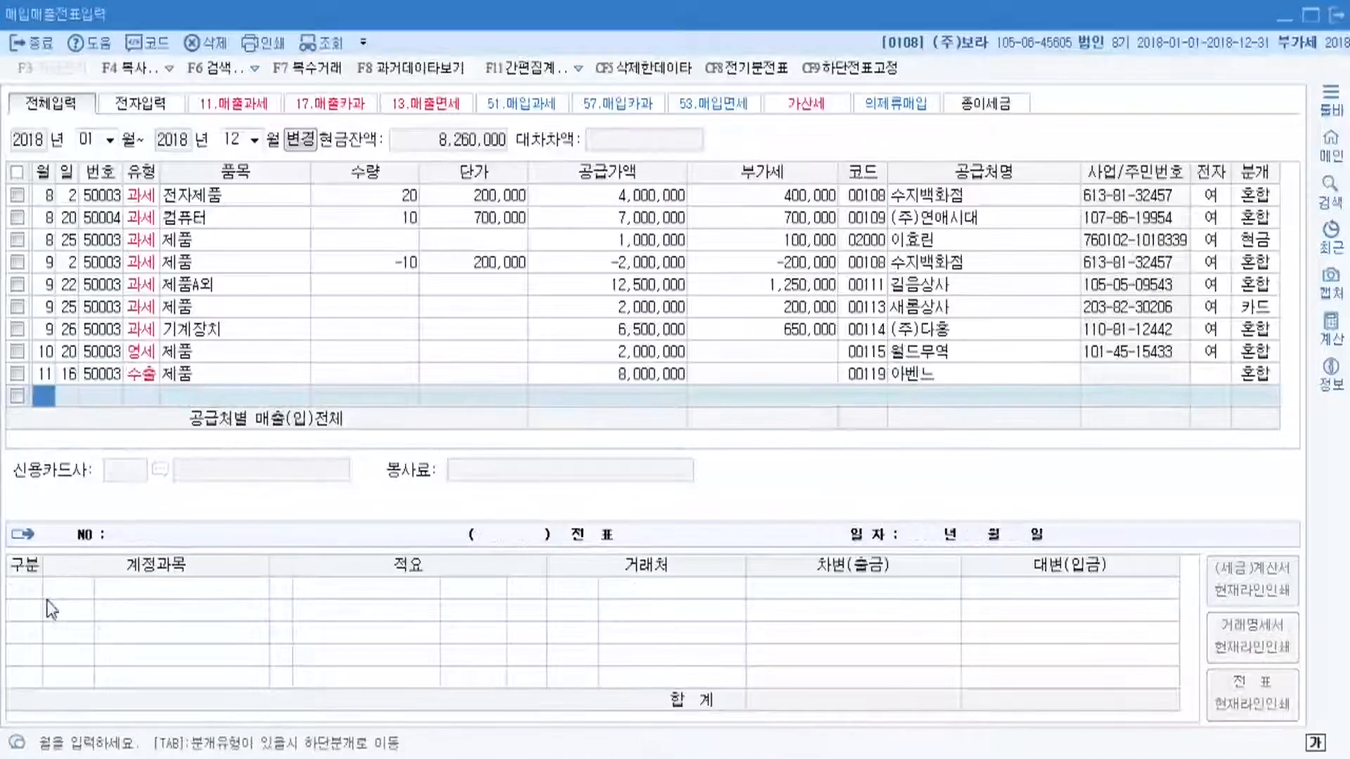
- Review the November 16 entry's journal type, VAT type and zero-rate classification
click(1255, 373)
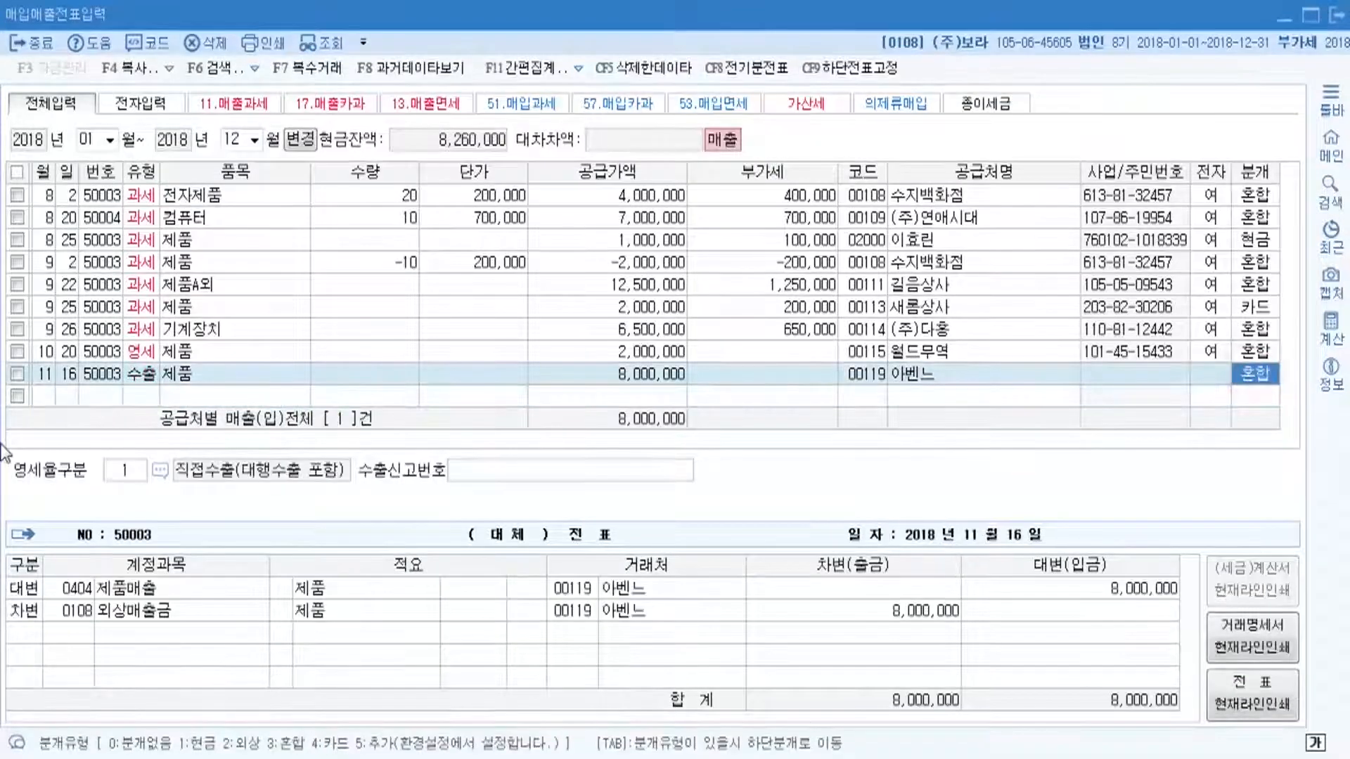
click(143, 374)
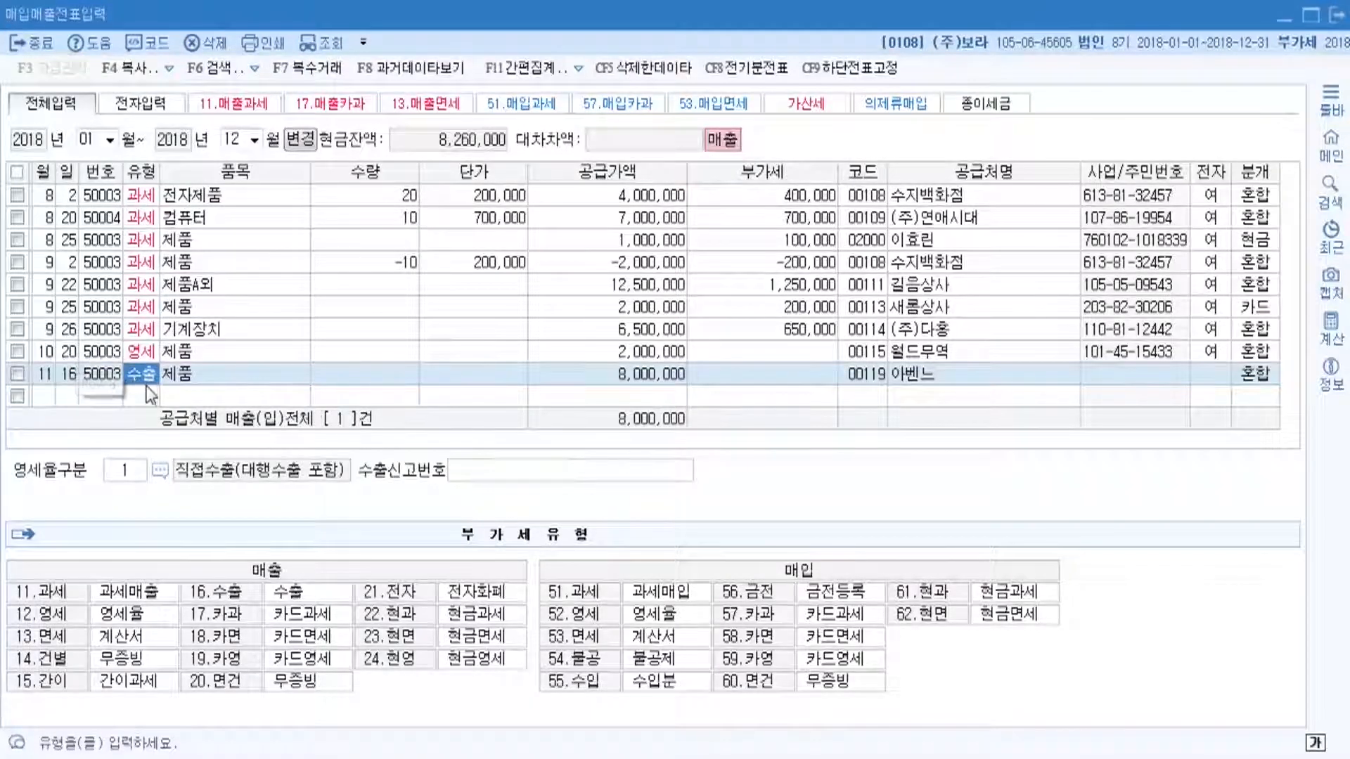
key(Return)
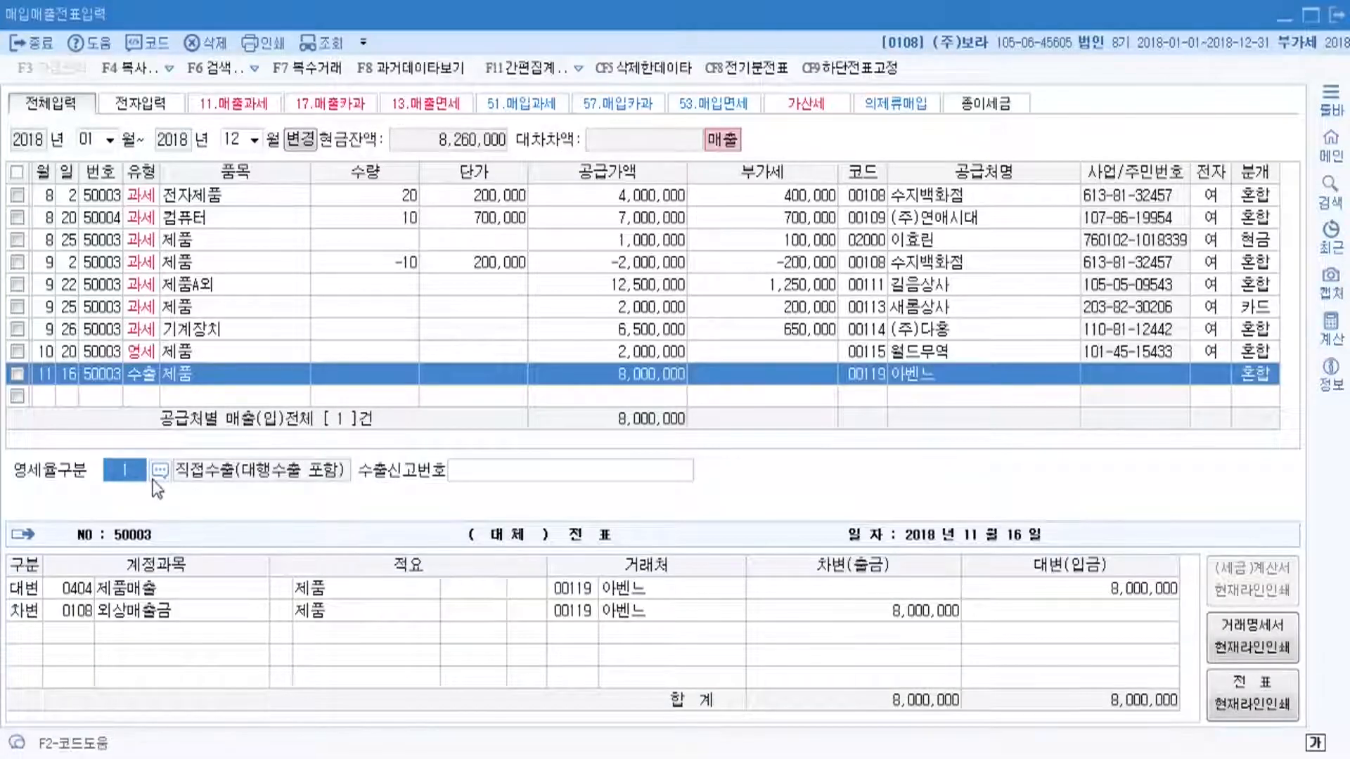
- Read the textbook's November 20 direct export example to 루이비, then return to the voucher screen
key(alt+Tab)
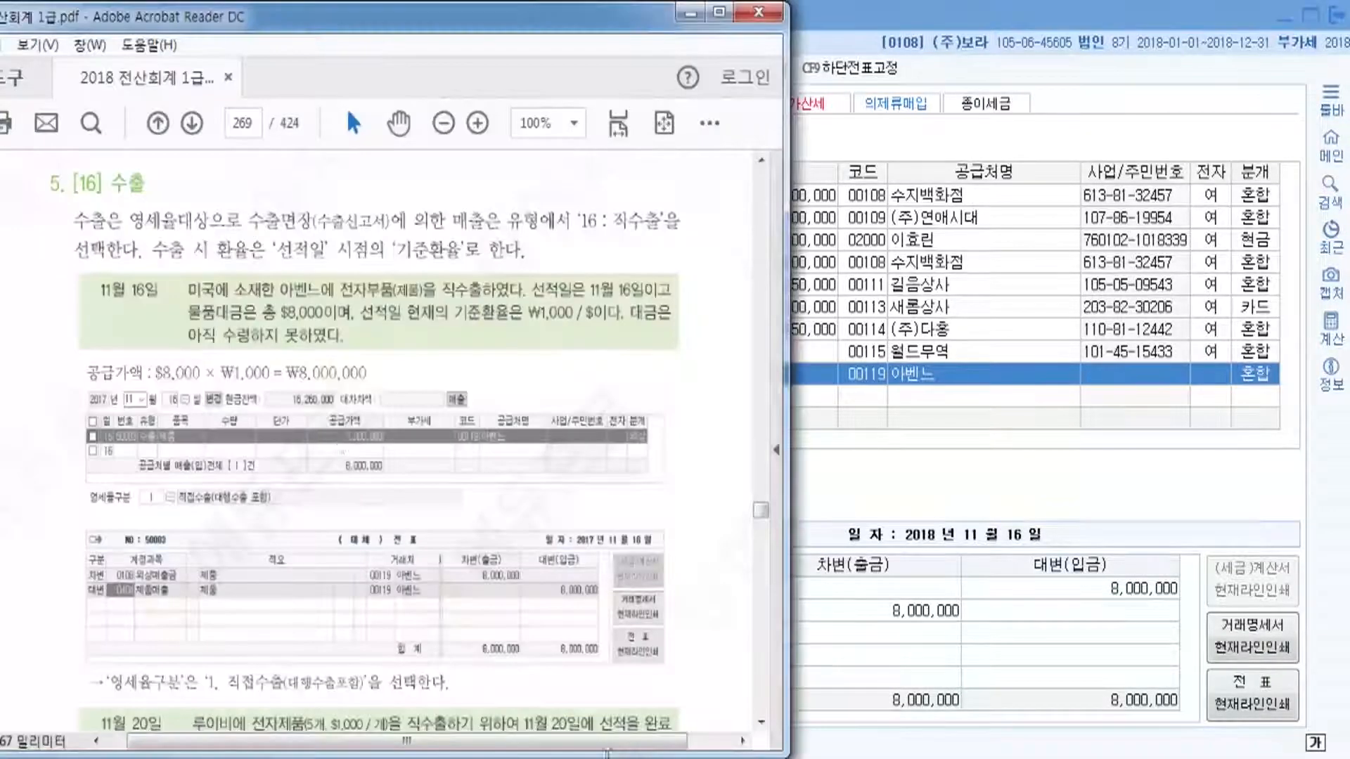
scroll(314, 450, down, 2)
scroll(310, 452, up, 1)
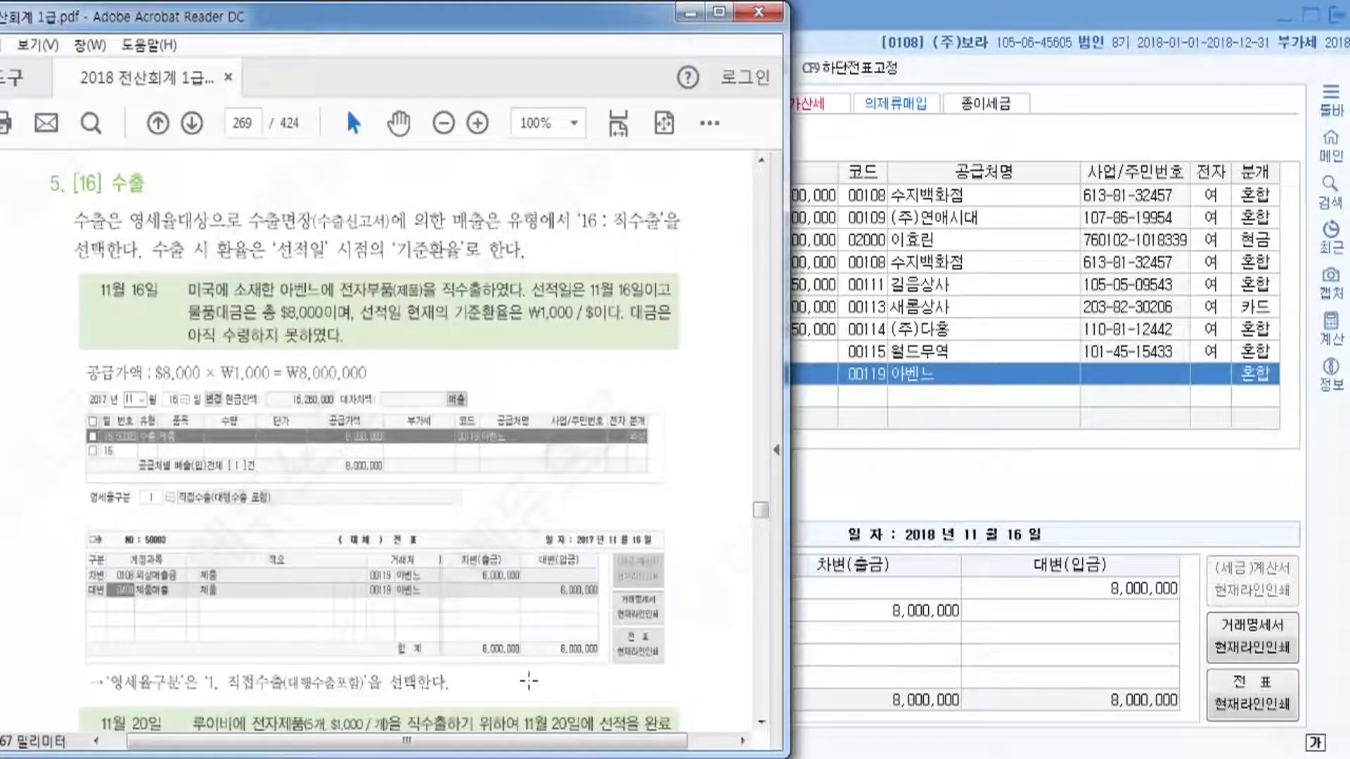
scroll(504, 642, down, 5)
scroll(505, 642, down, 2)
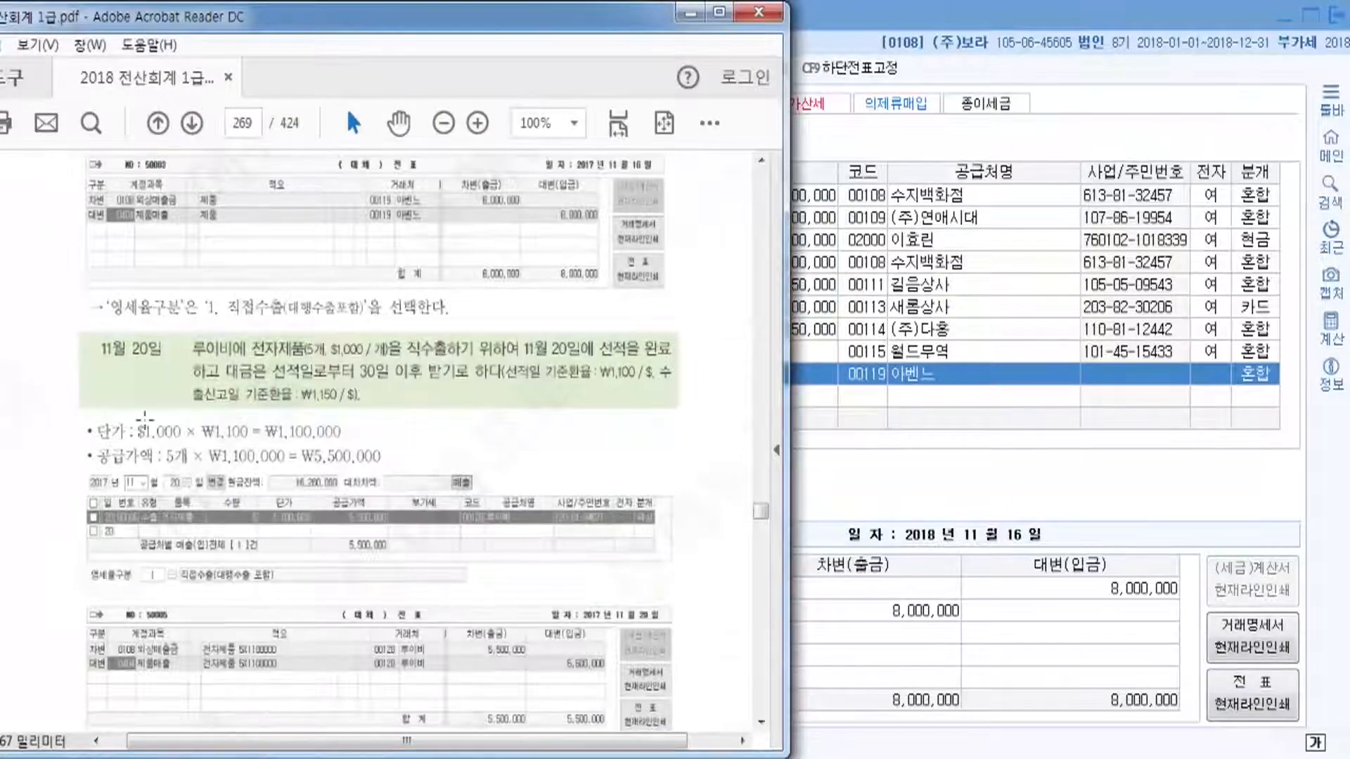
scroll(107, 369, down, 1)
scroll(145, 361, down, 1)
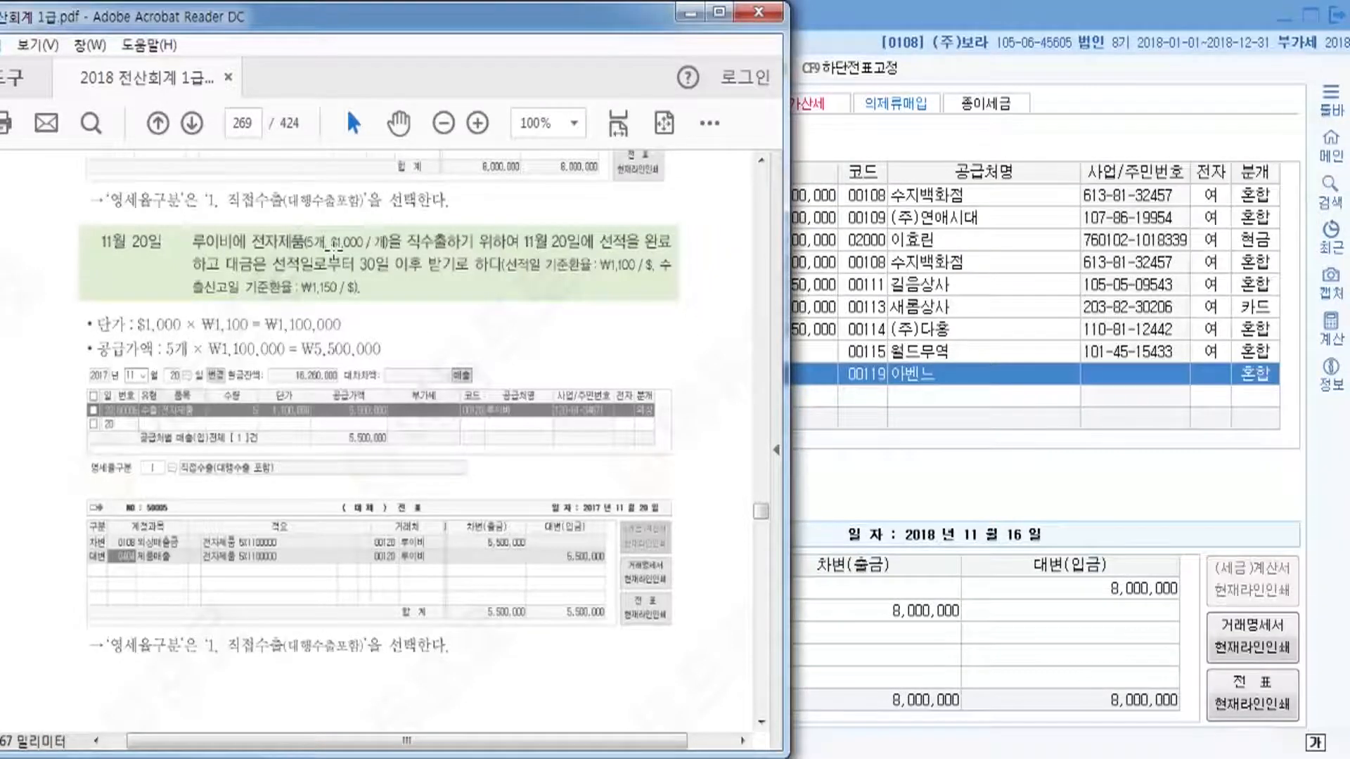
click(900, 14)
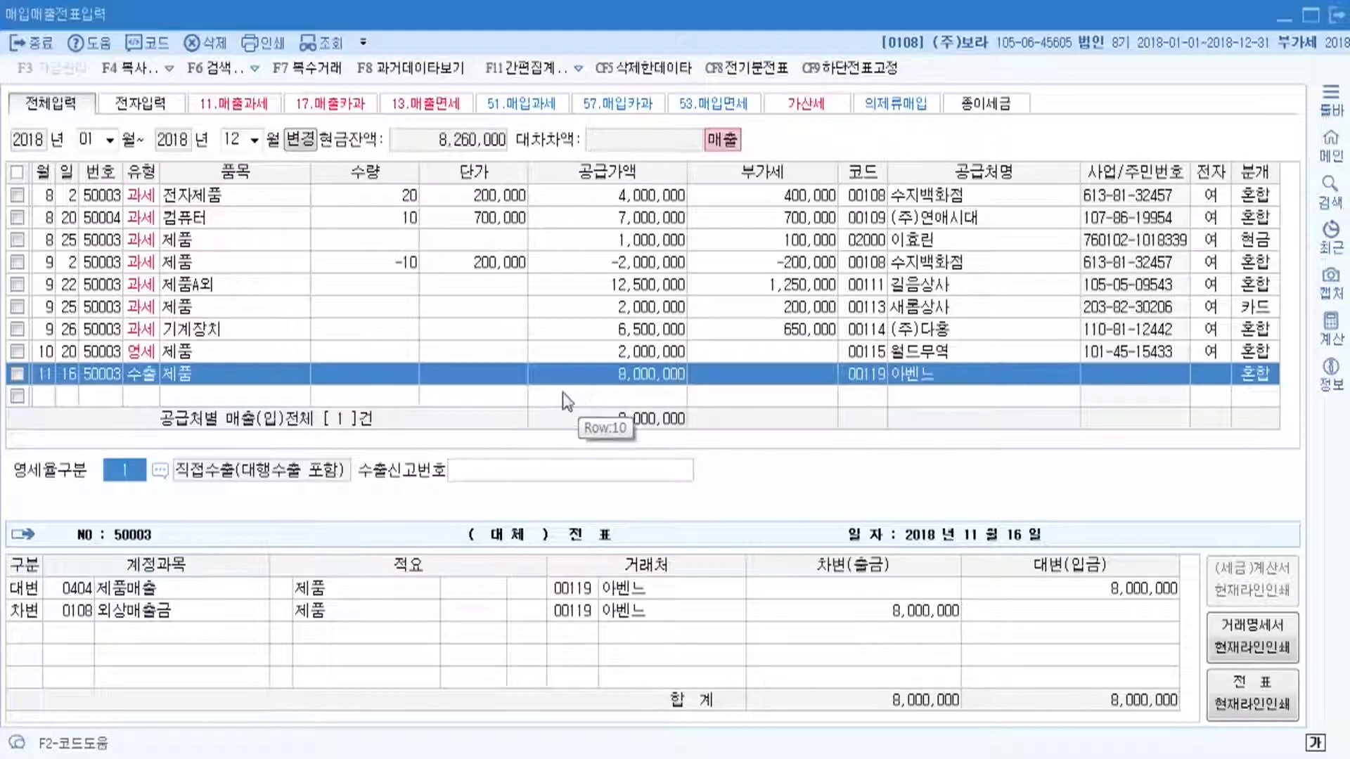
- Go back in the textbook from the export examples to the October 11 tax-exempt book sale example
click(508, 758)
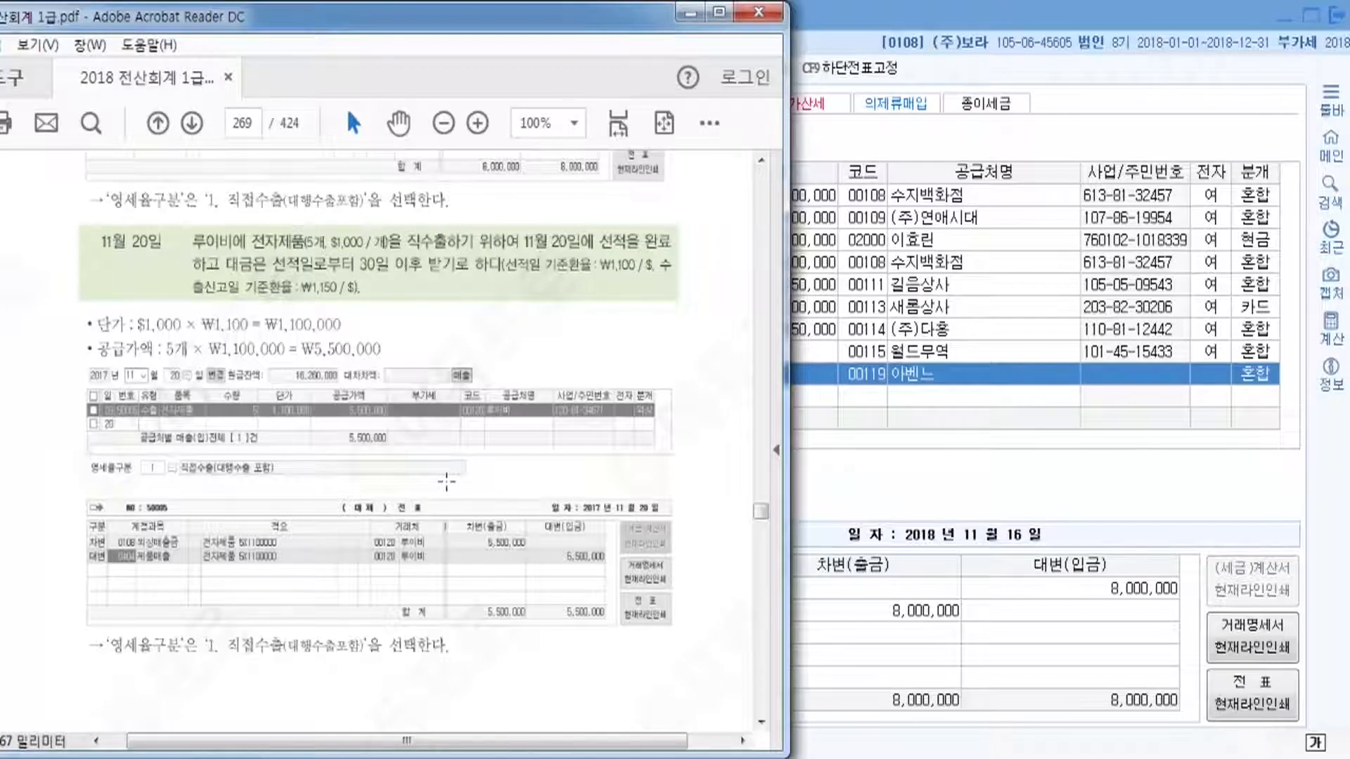
scroll(446, 482, up, 15)
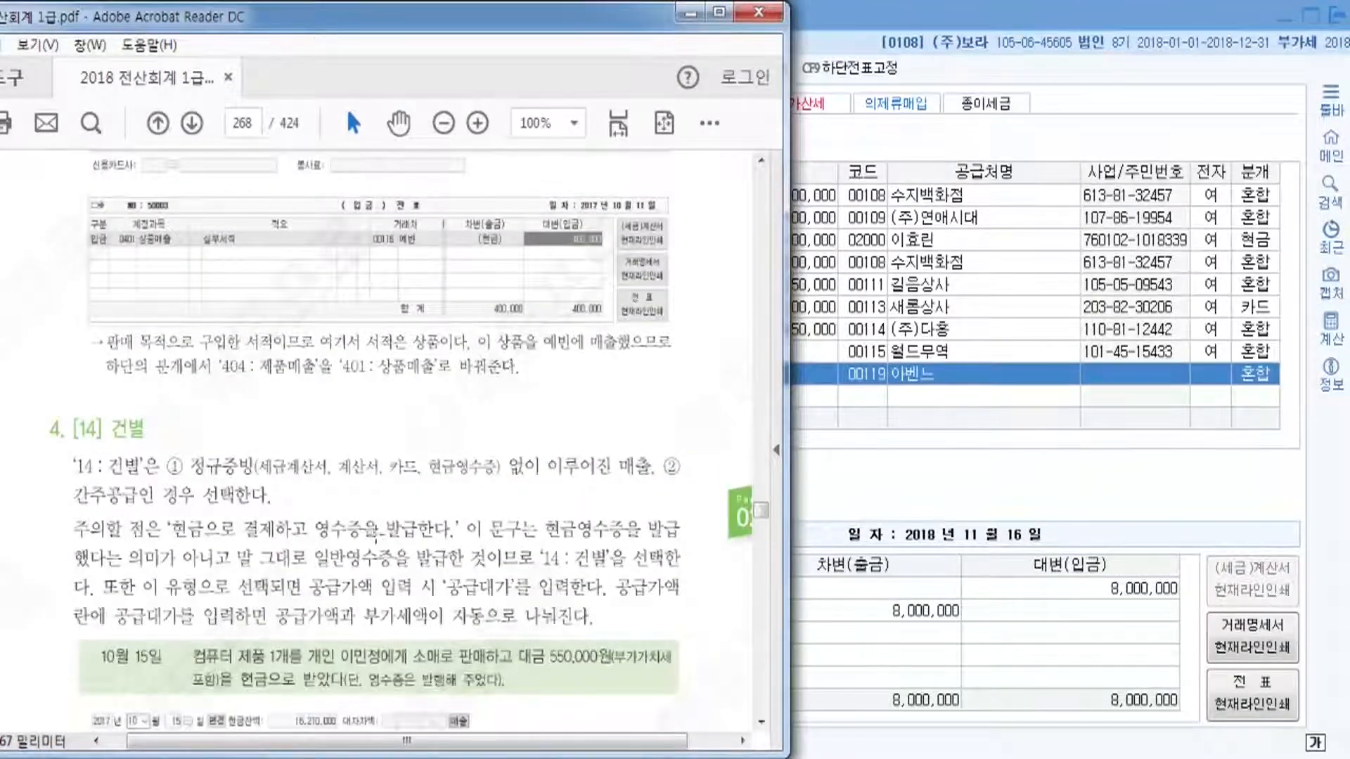
scroll(334, 495, up, 10)
scroll(329, 485, up, 4)
scroll(323, 479, down, 8)
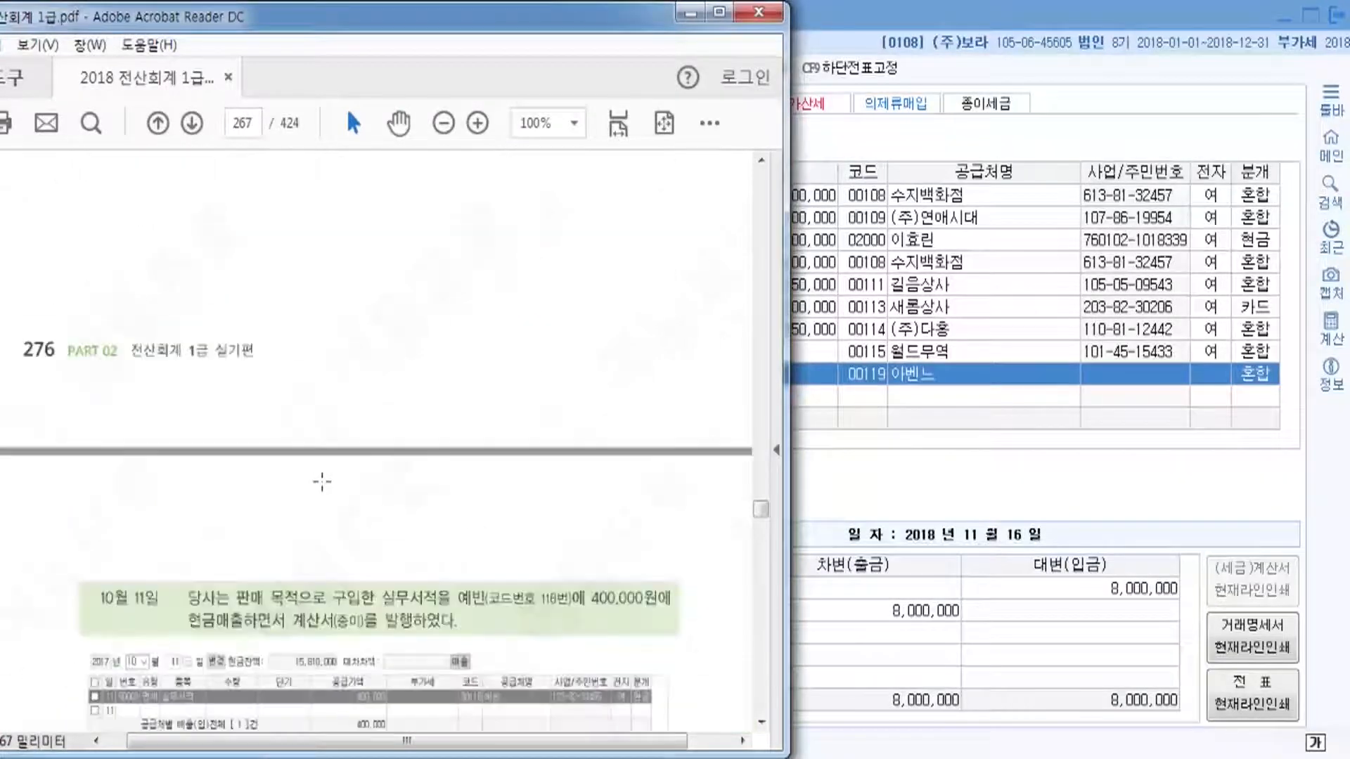
- Read the textbook from the October 20 Local L/C example through the [13] 면세 explanation to the October 11 book sale example
scroll(320, 479, up, 1)
scroll(323, 492, up, 5)
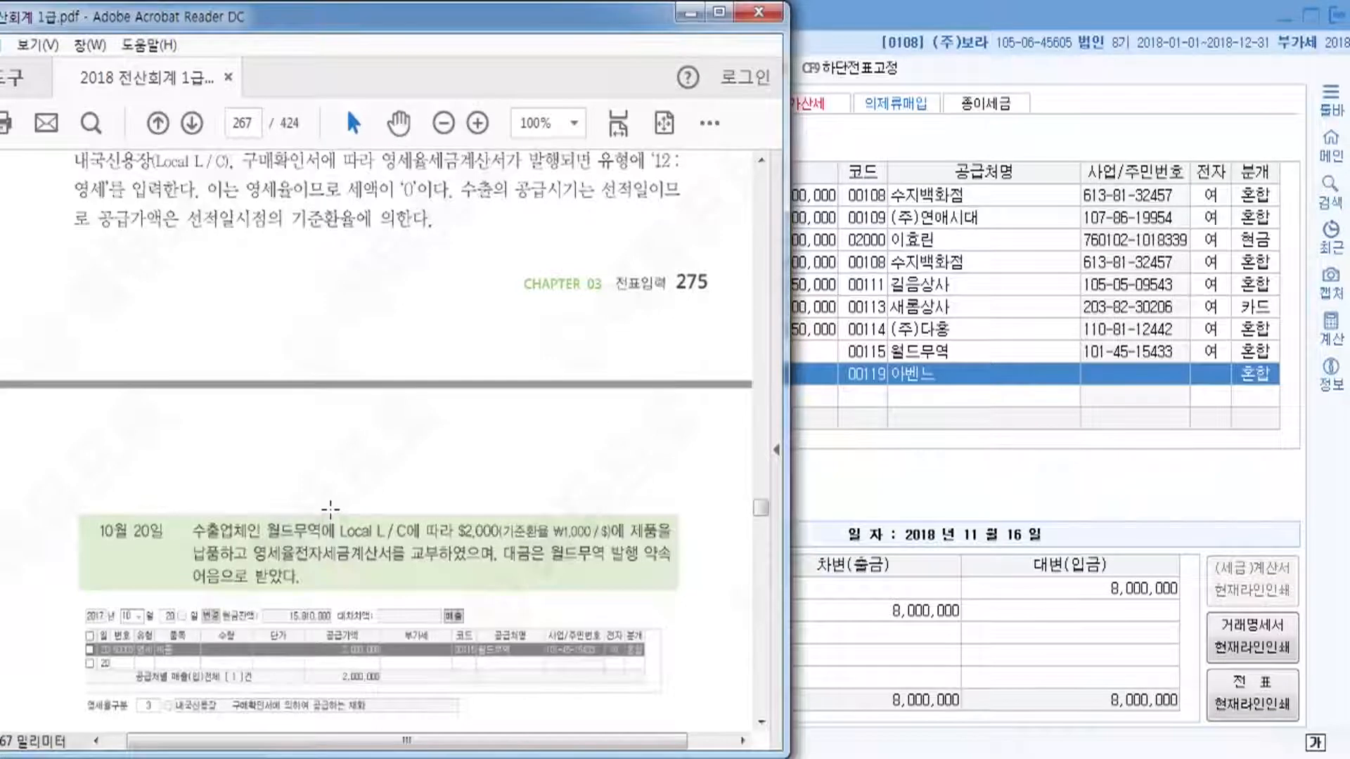
scroll(330, 509, up, 1)
scroll(323, 508, down, 10)
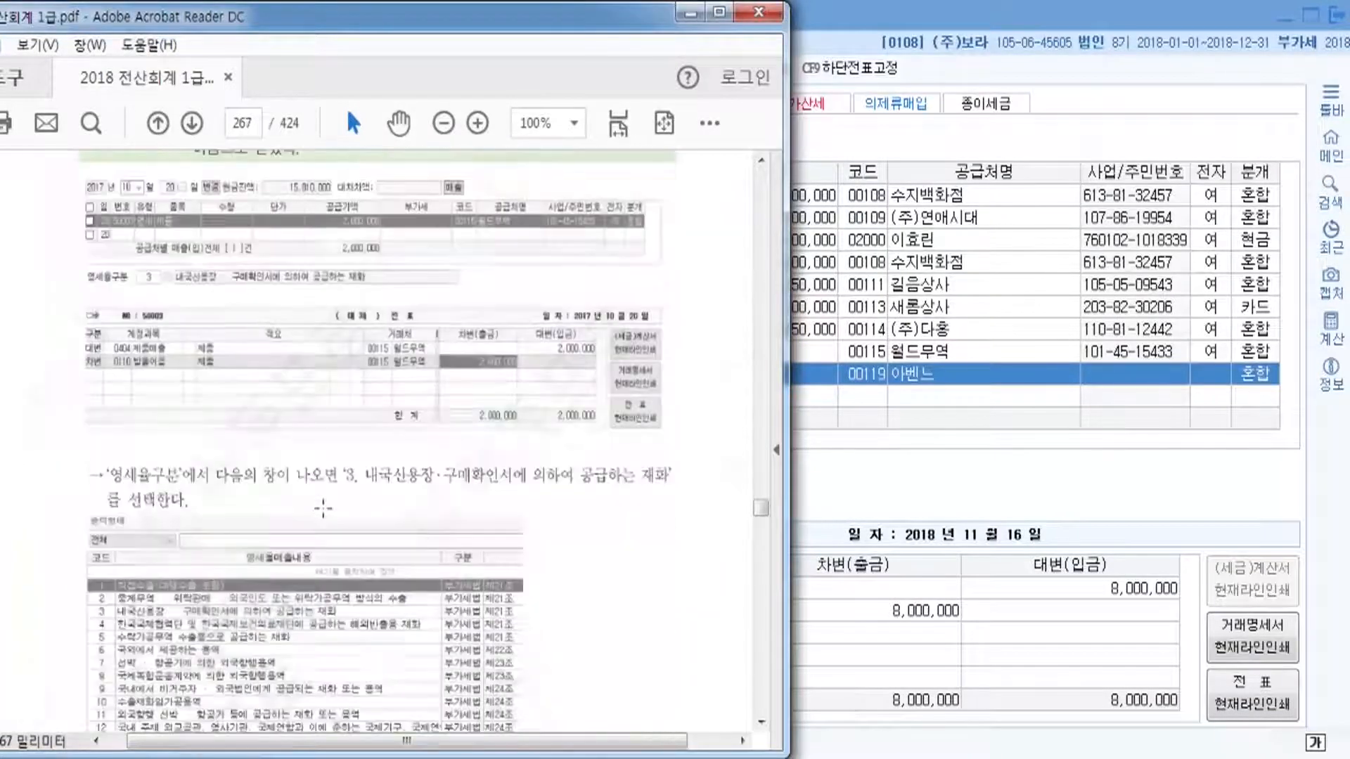
scroll(321, 506, down, 4)
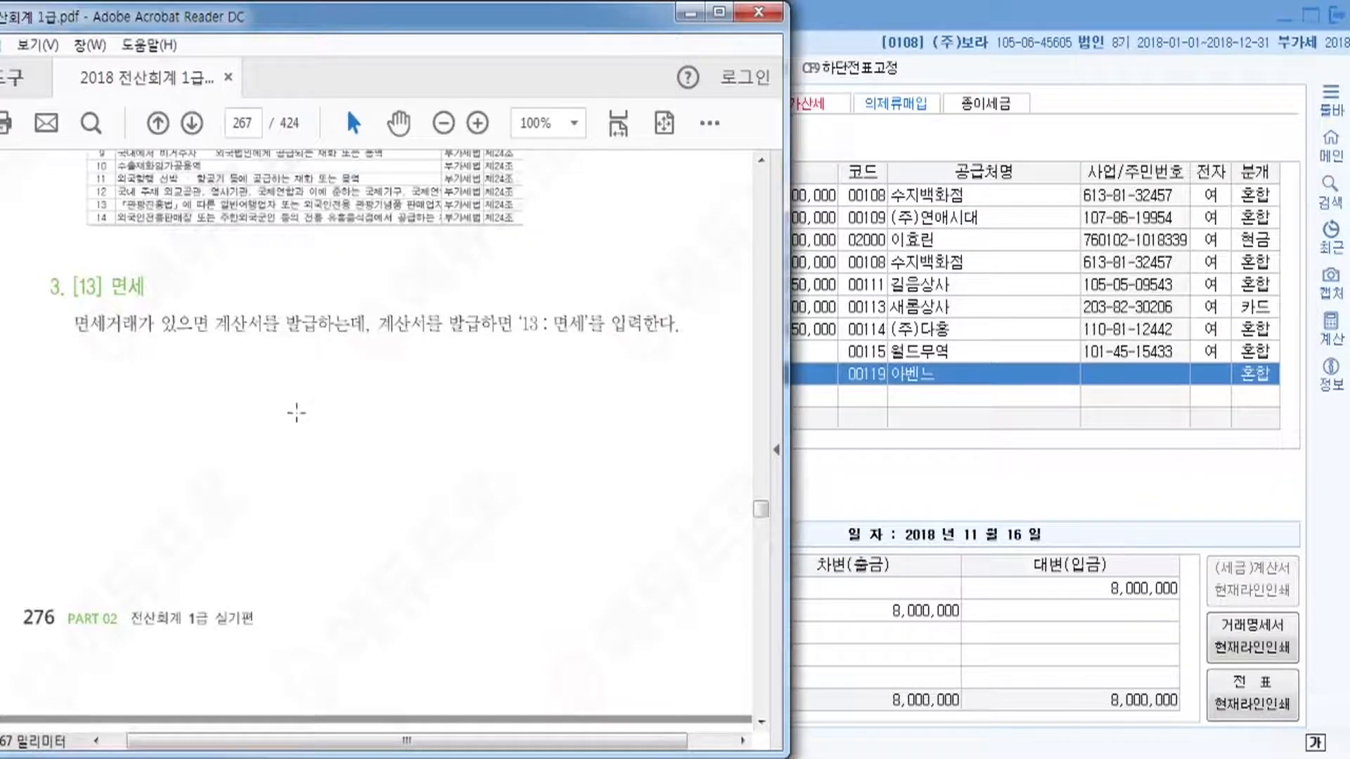
scroll(243, 443, down, 5)
scroll(244, 443, down, 3)
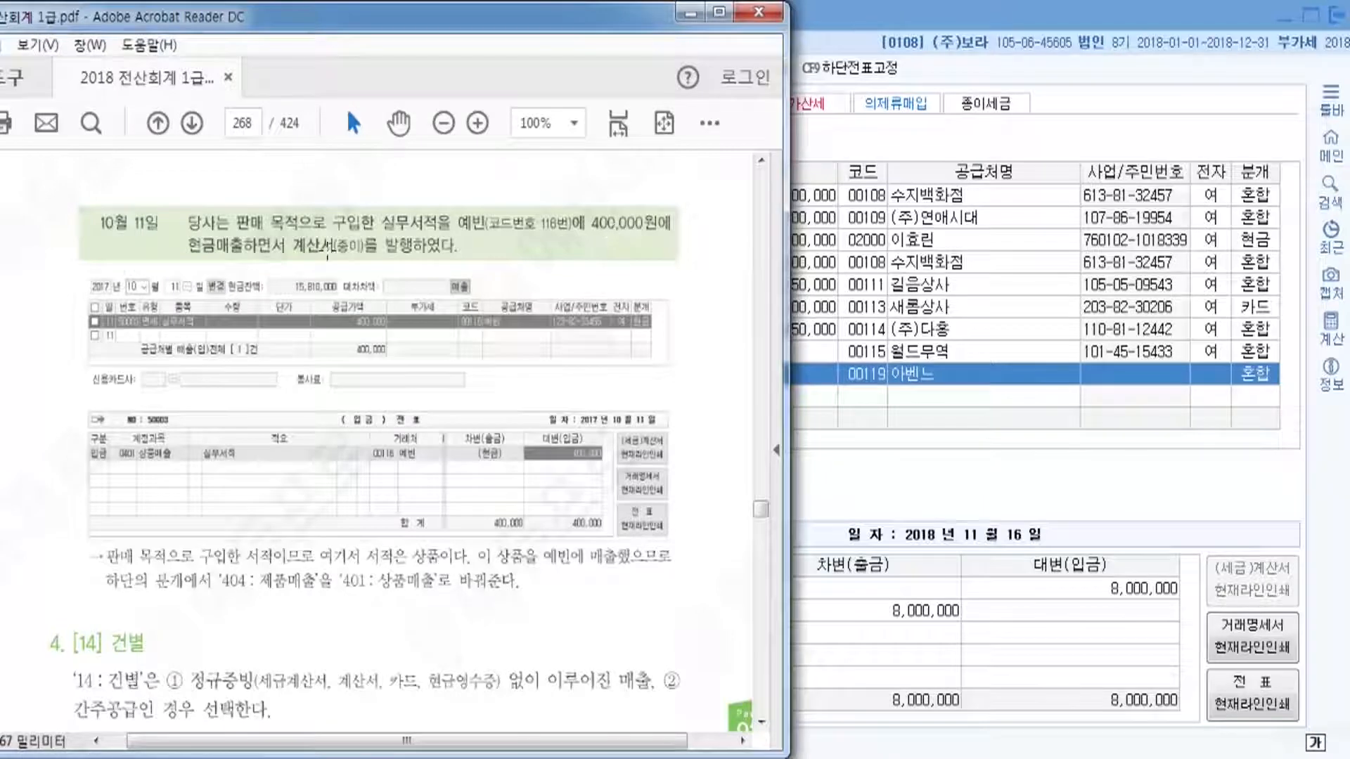
- Return to the voucher screen and start a new entry dated October 11 with VAT type 13 (면세)
mouse_move(859, 11)
click(935, 28)
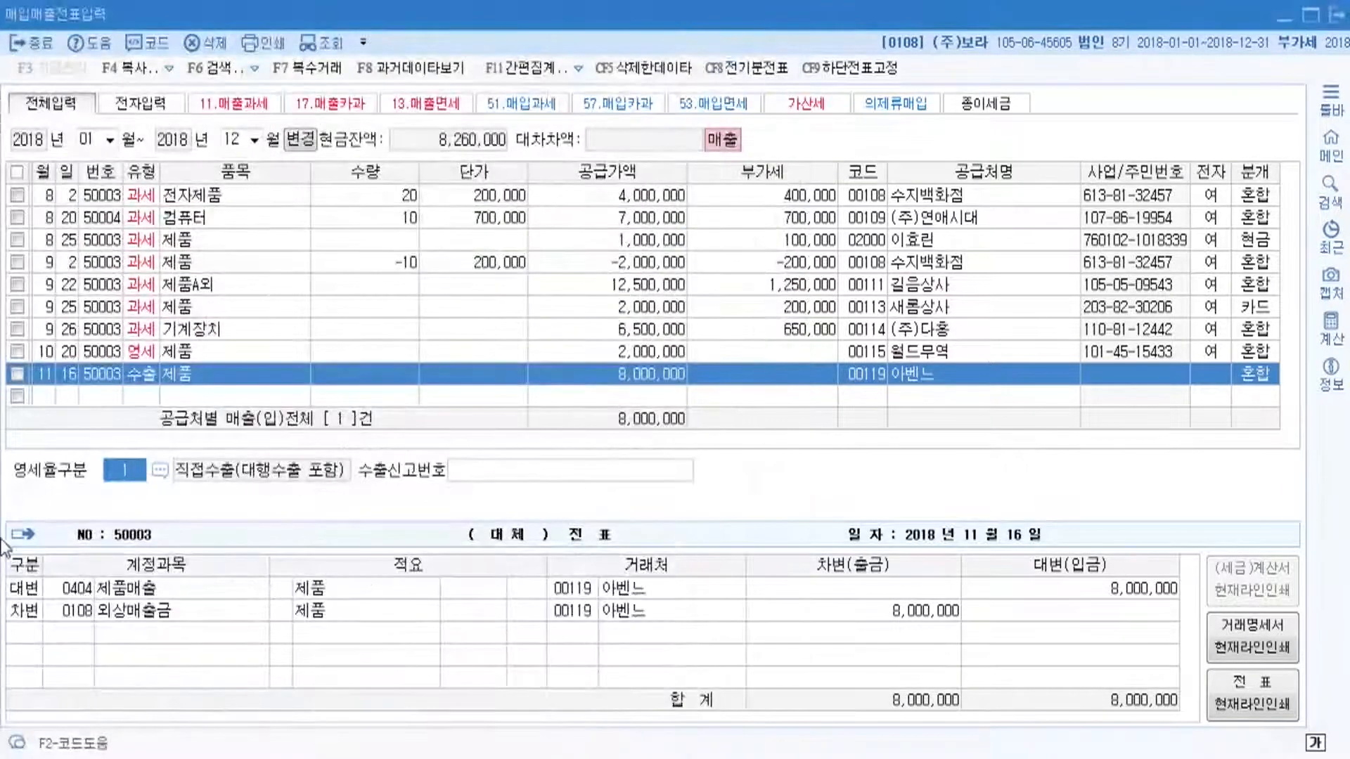
click(52, 391)
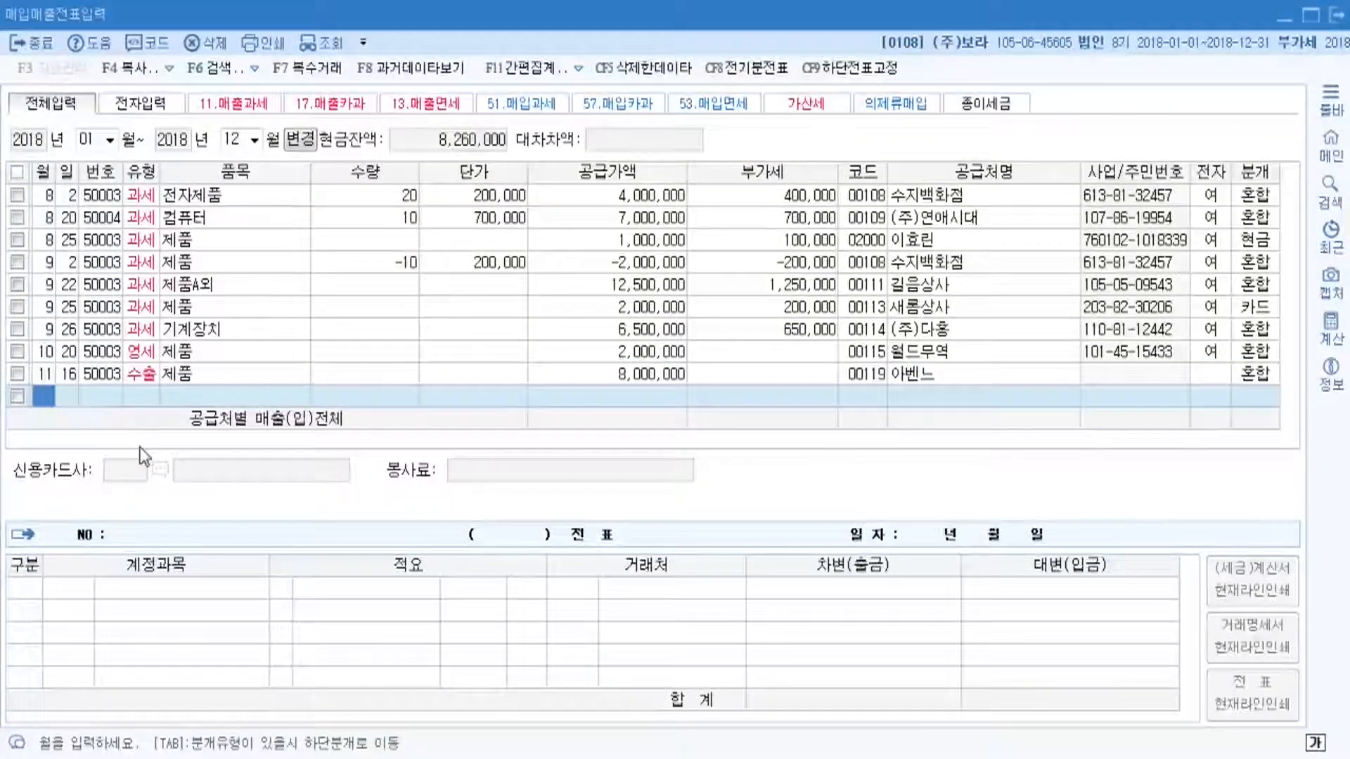
text(10)
key(Return)
text(11)
key(Return)
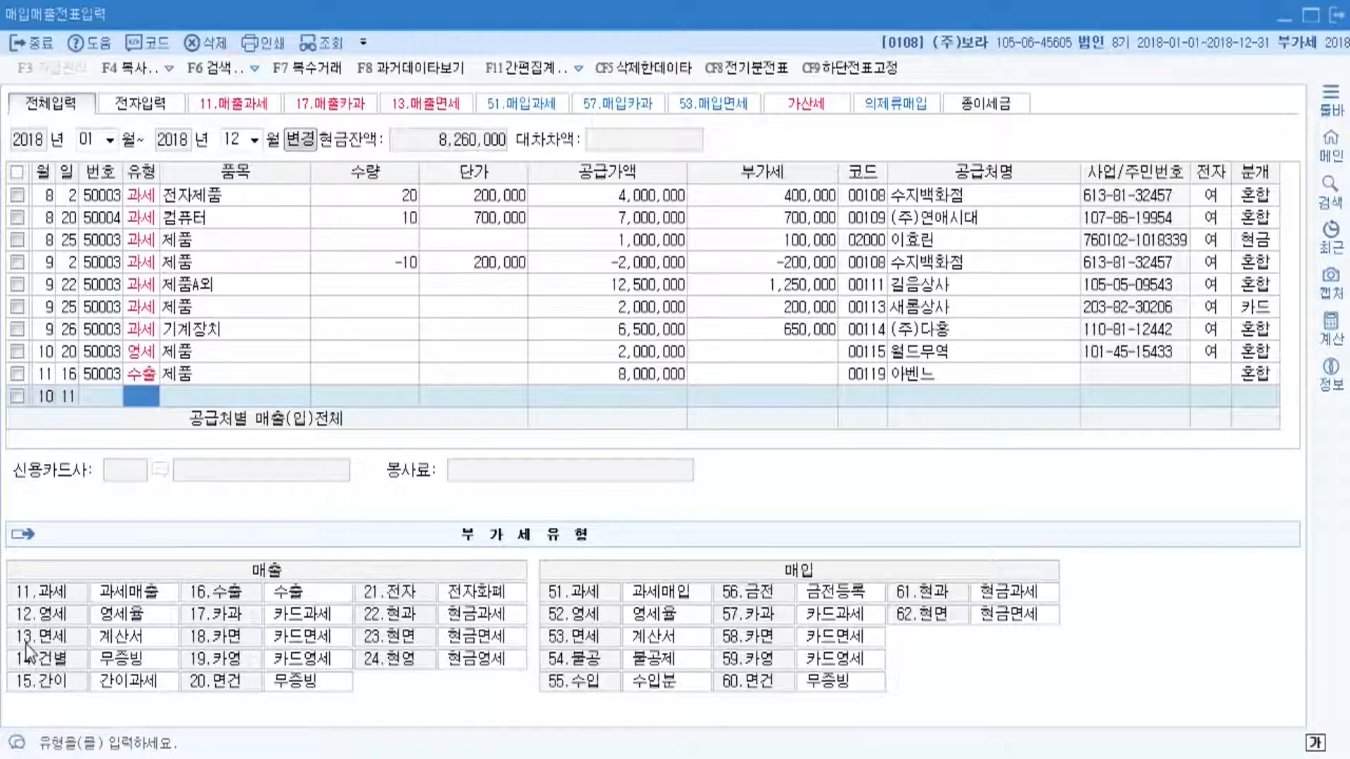
text(13)
key(Return)
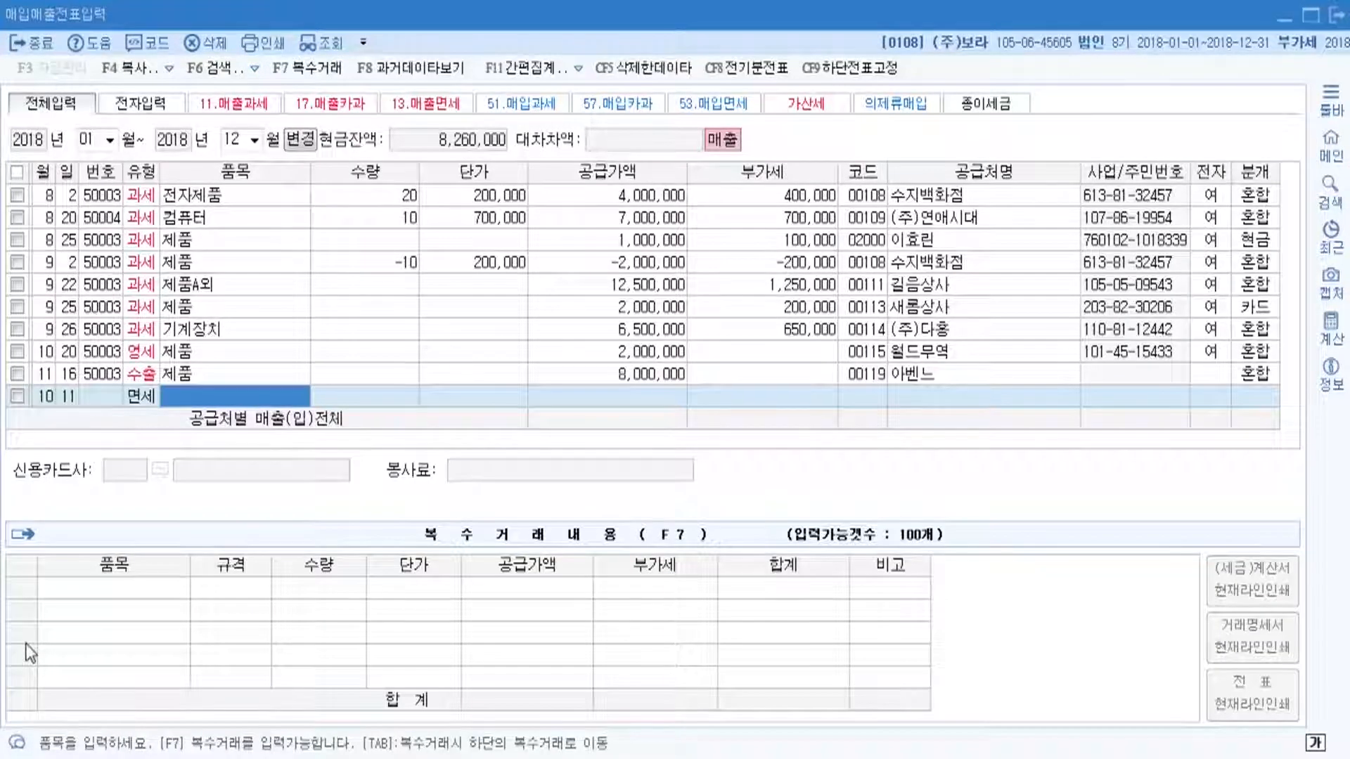
- Enter 서적 as the item and a supply value of 400,000, leaving quantity and unit price blank
text(서)
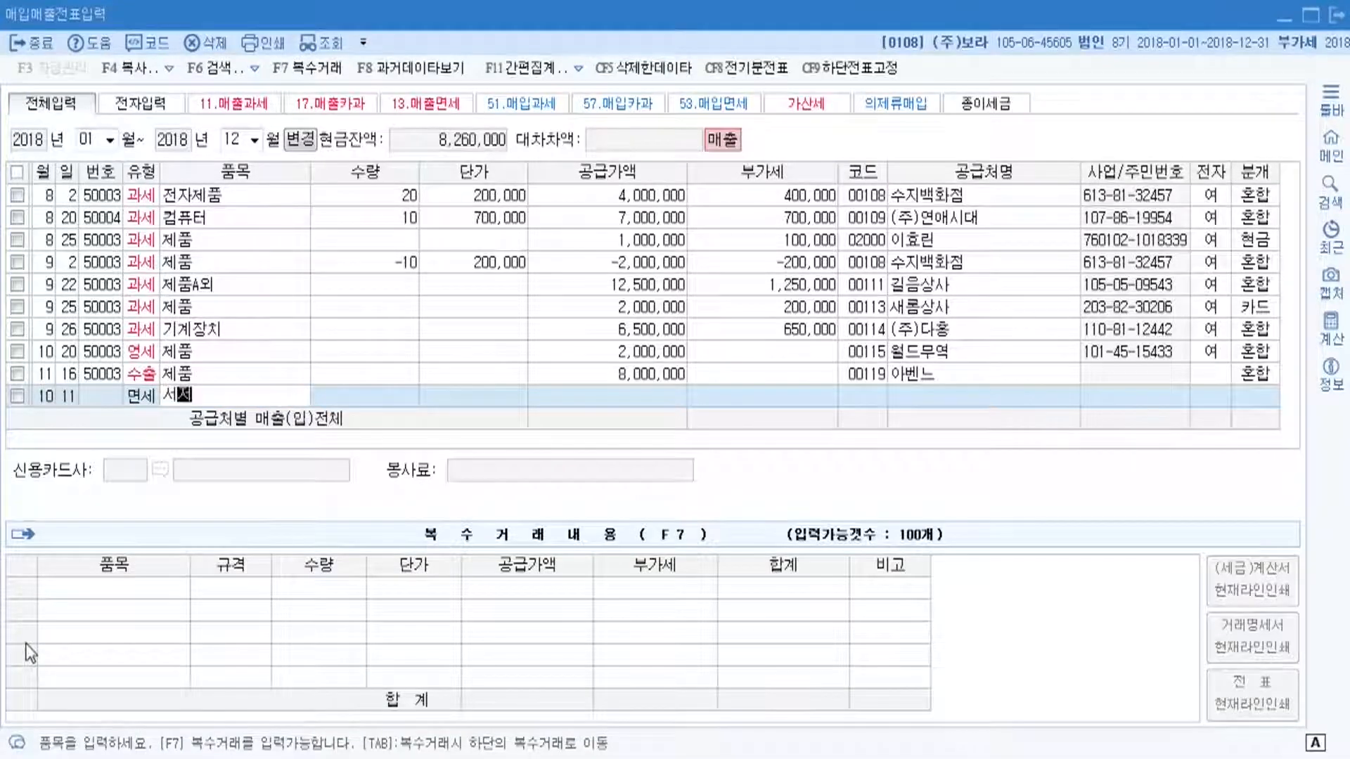
text(적)
key(Return)
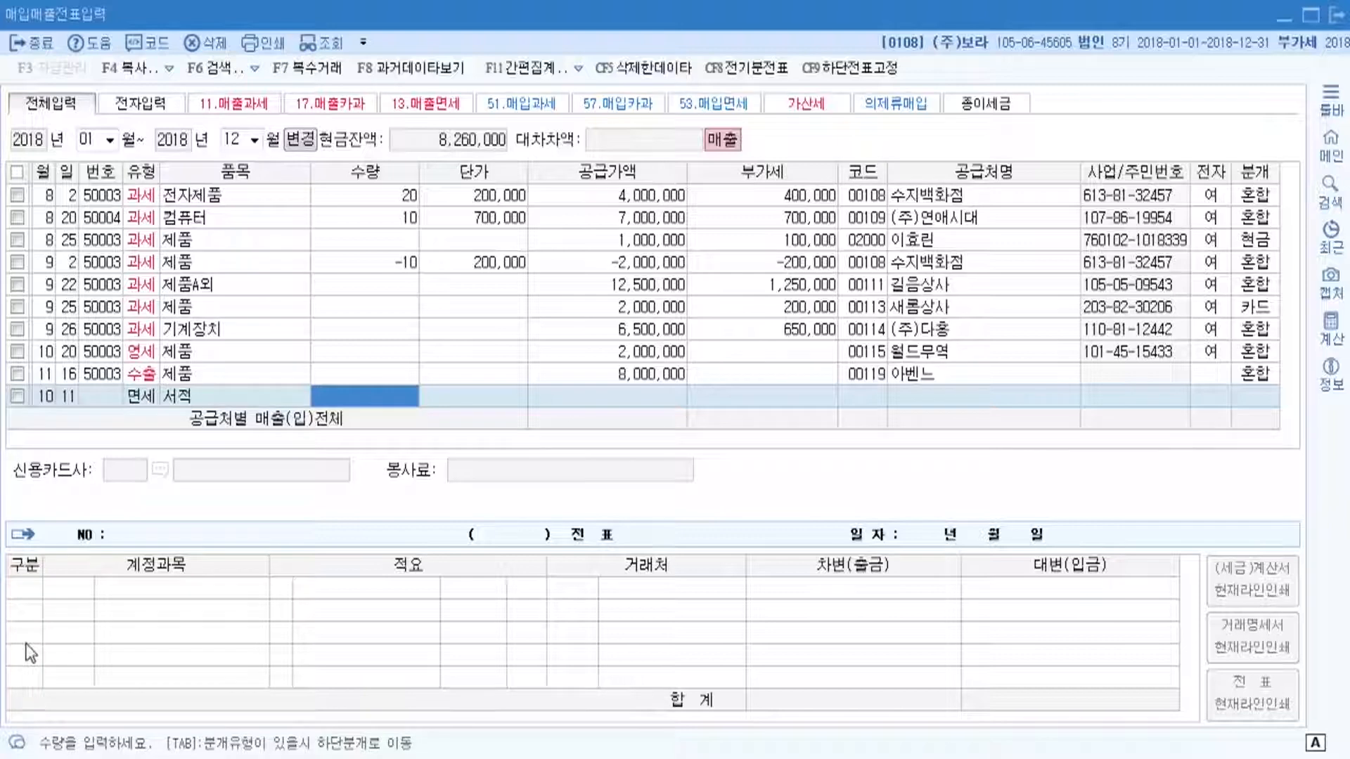
key(Return)
key(Return)
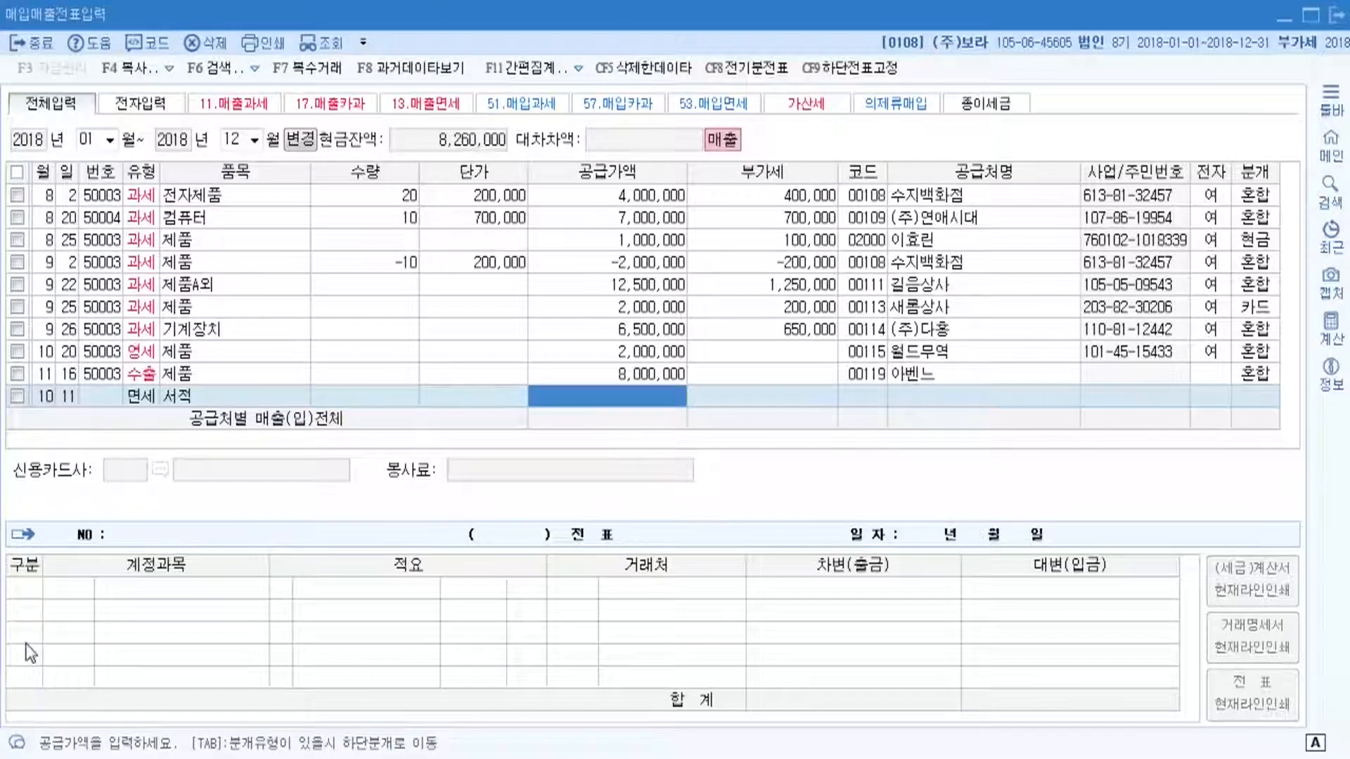
text(400000)
key(Return)
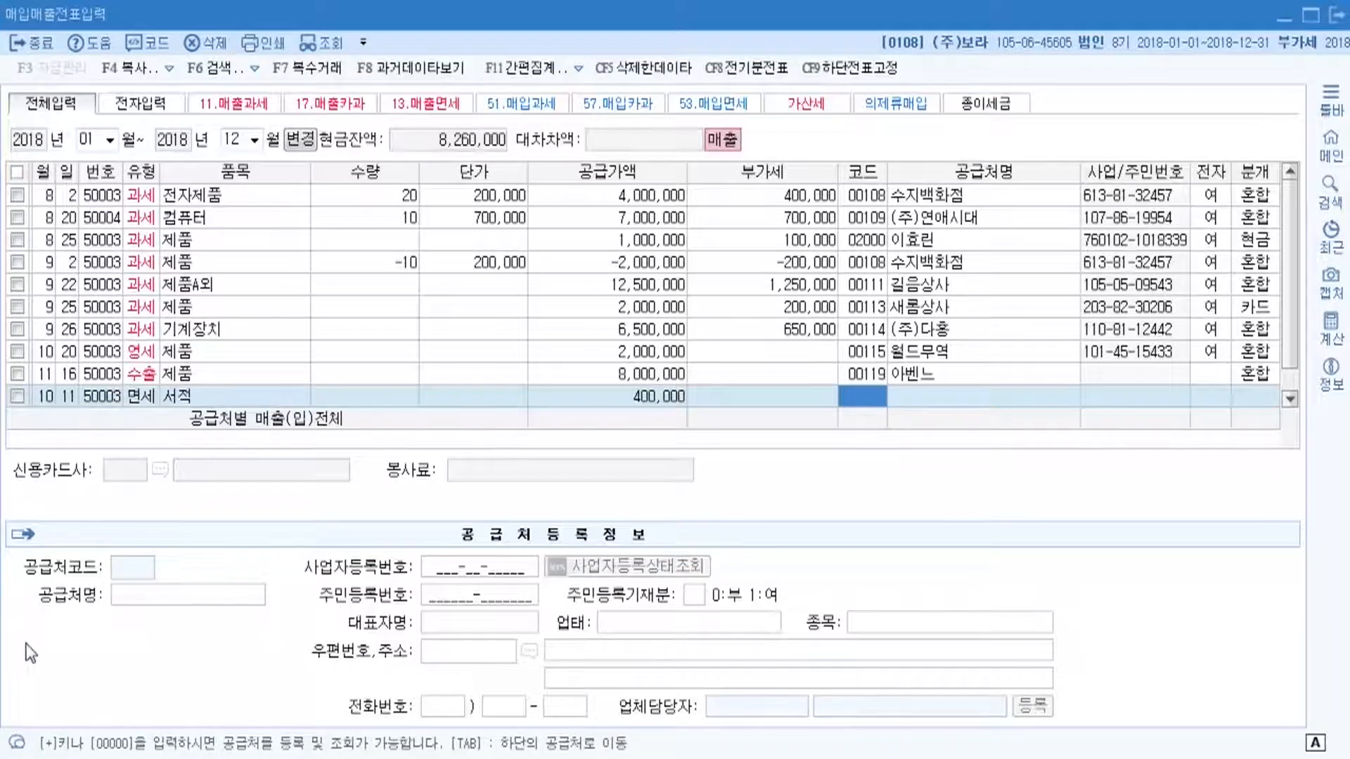
key(F2)
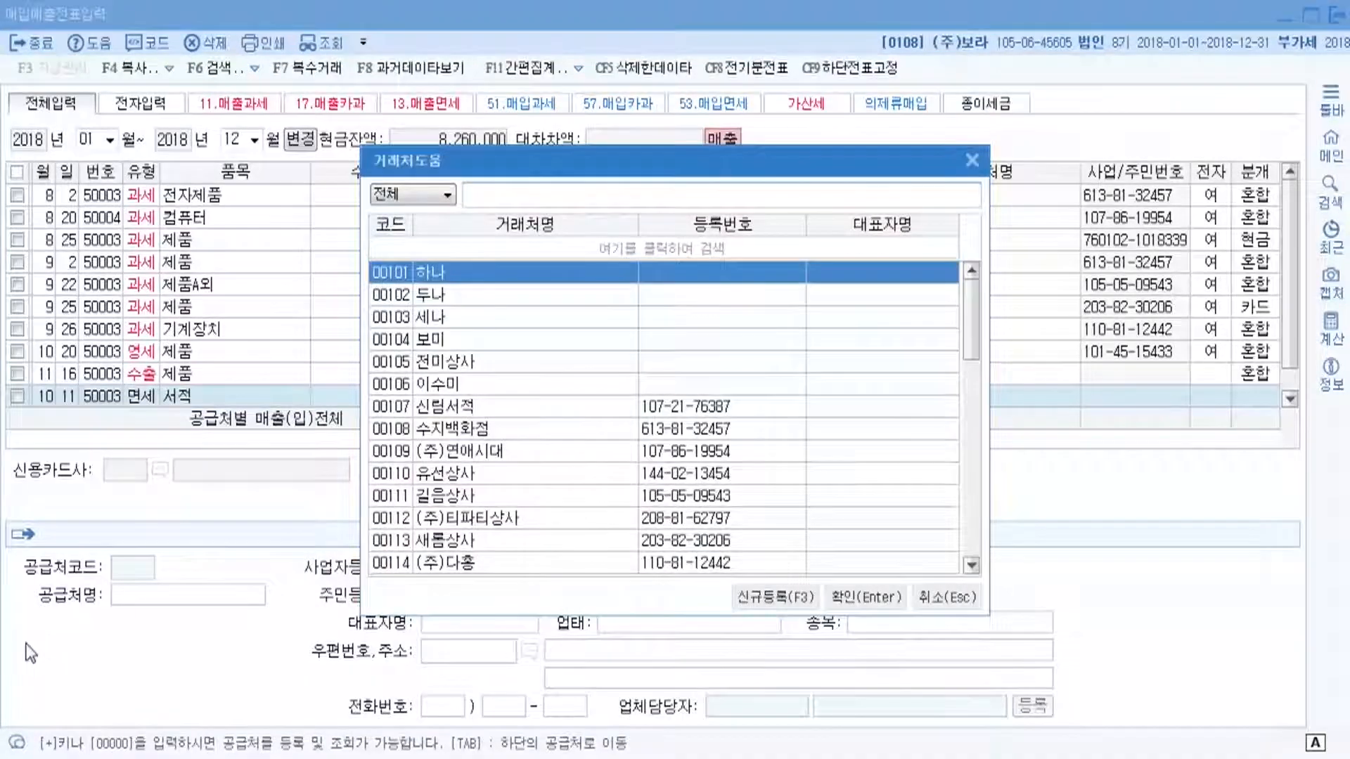
text(예)
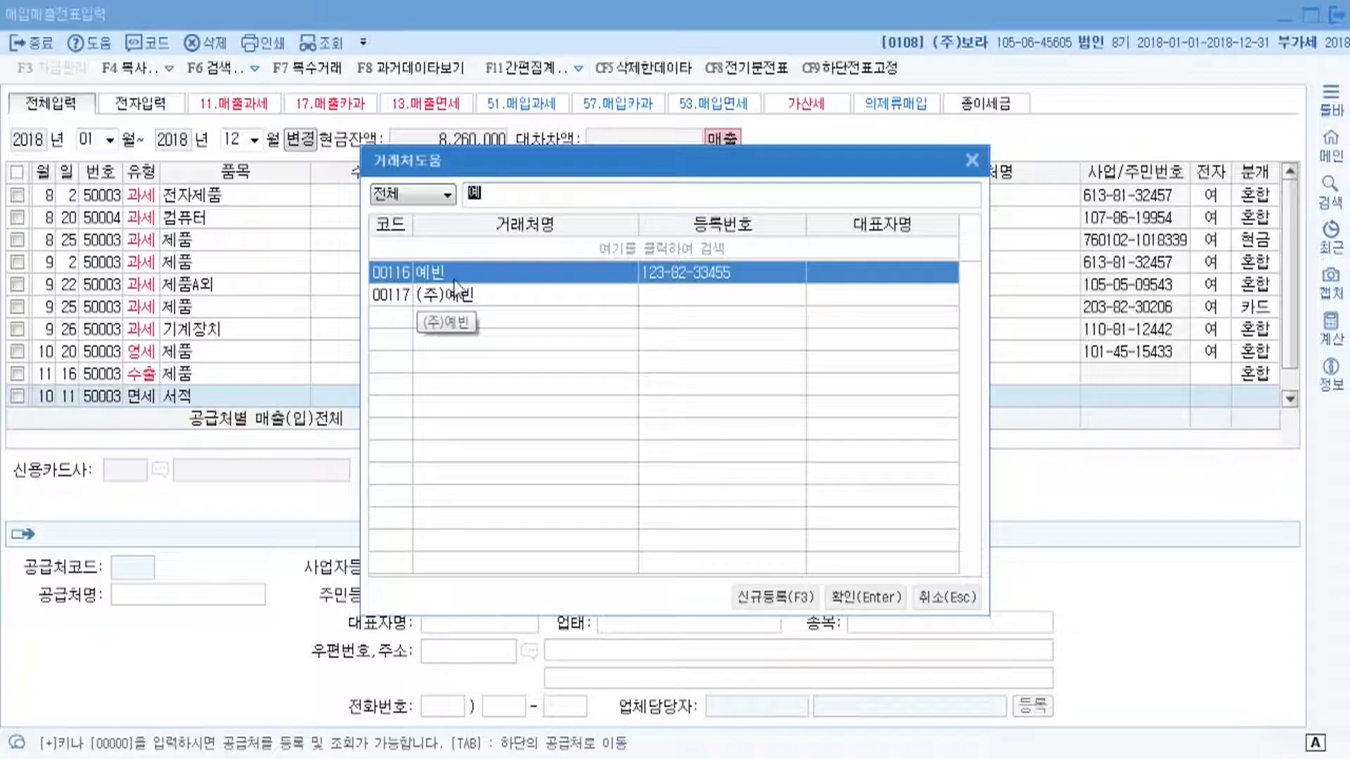
click(655, 274)
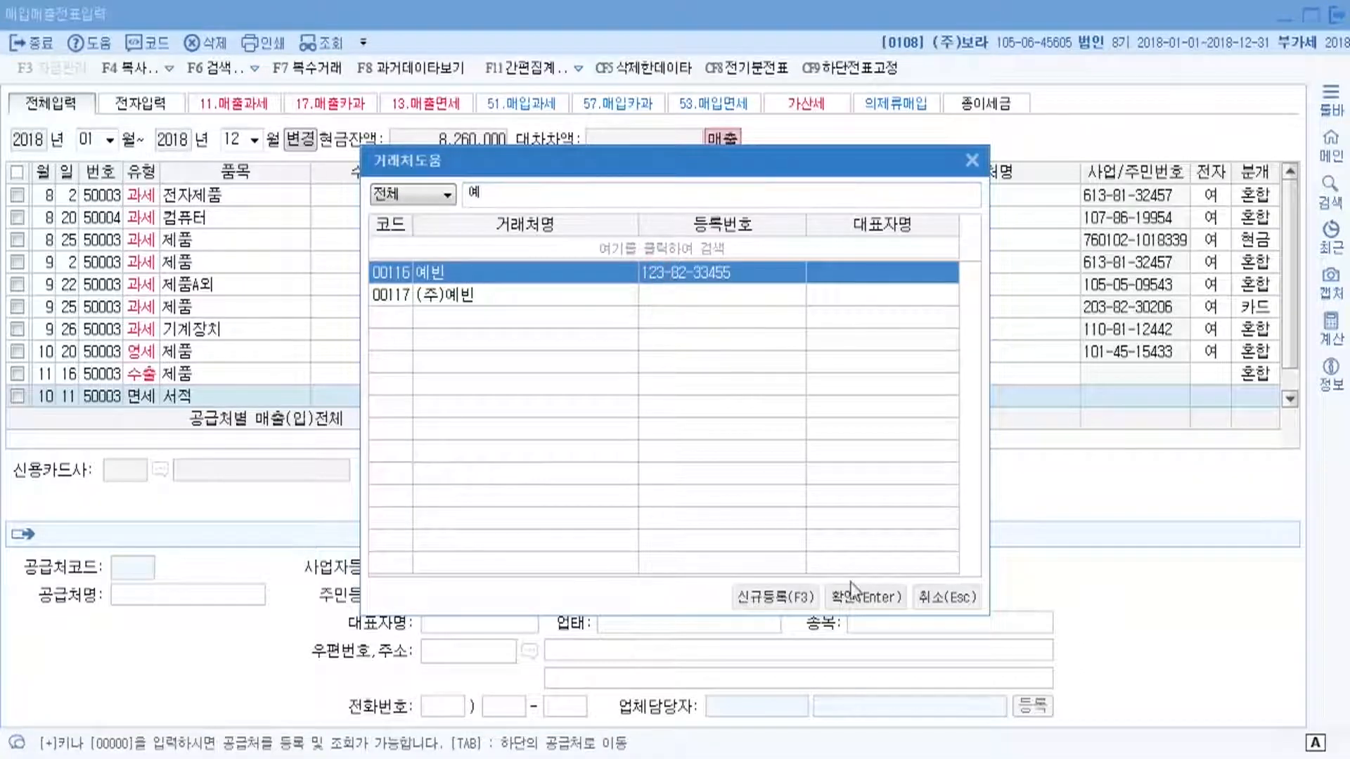
click(868, 597)
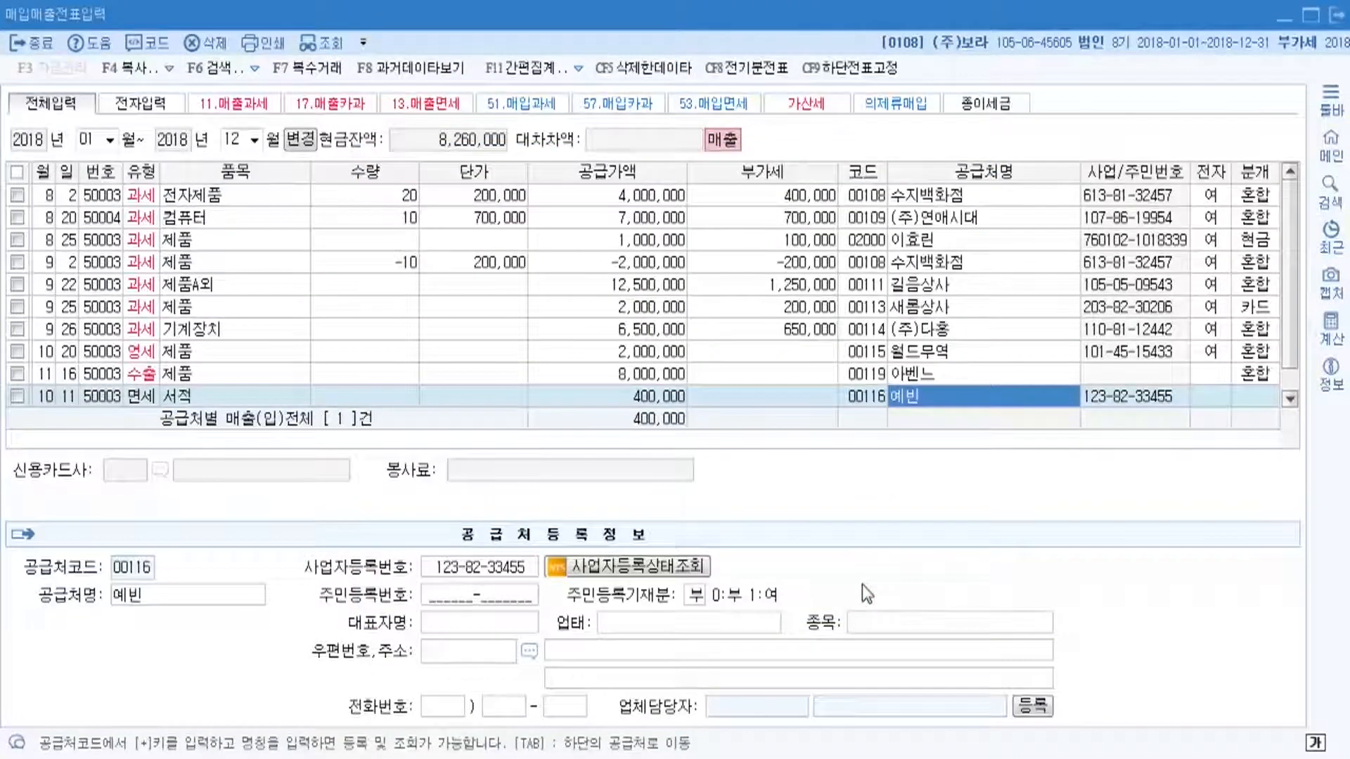
key(Return)
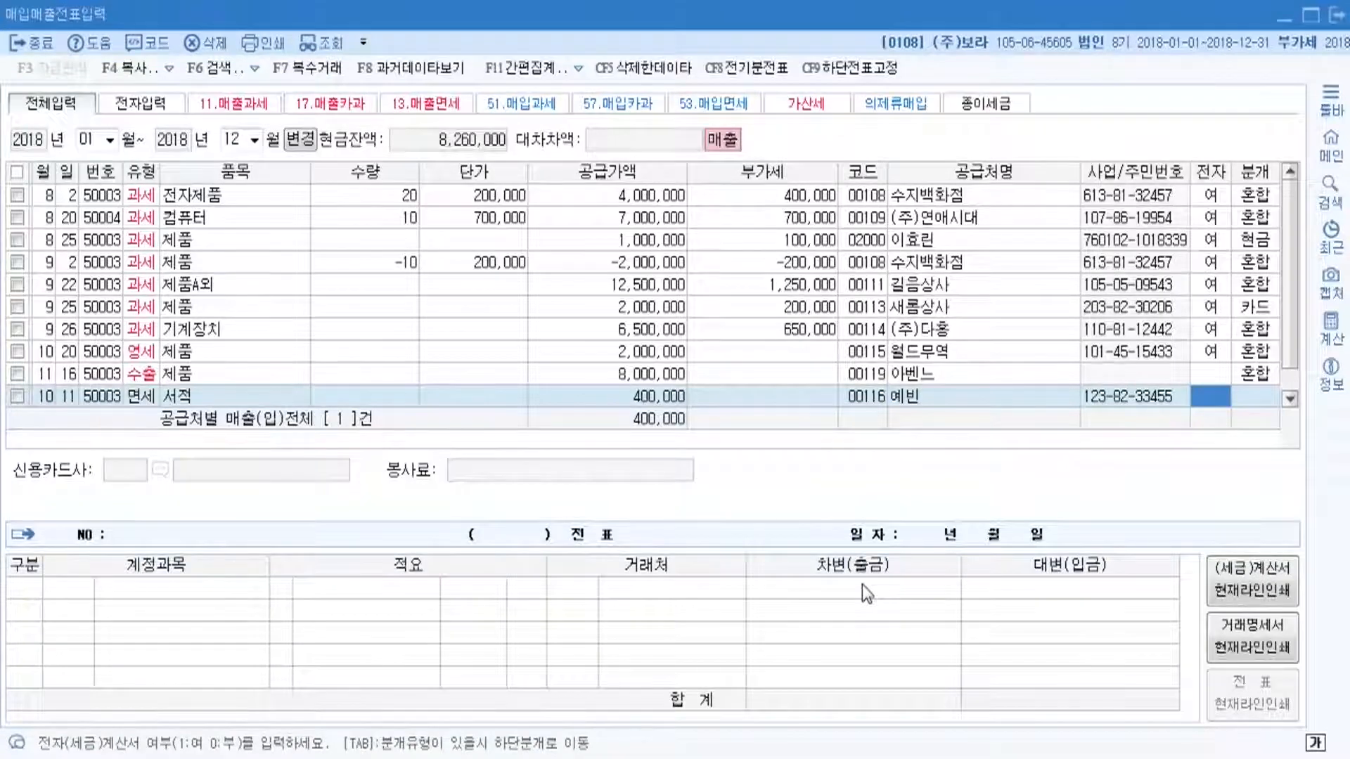
- Check the invoice type in the textbook, leave the electronic invoice field blank, and set the journal type to 1 (현금)
key(alt+Tab)
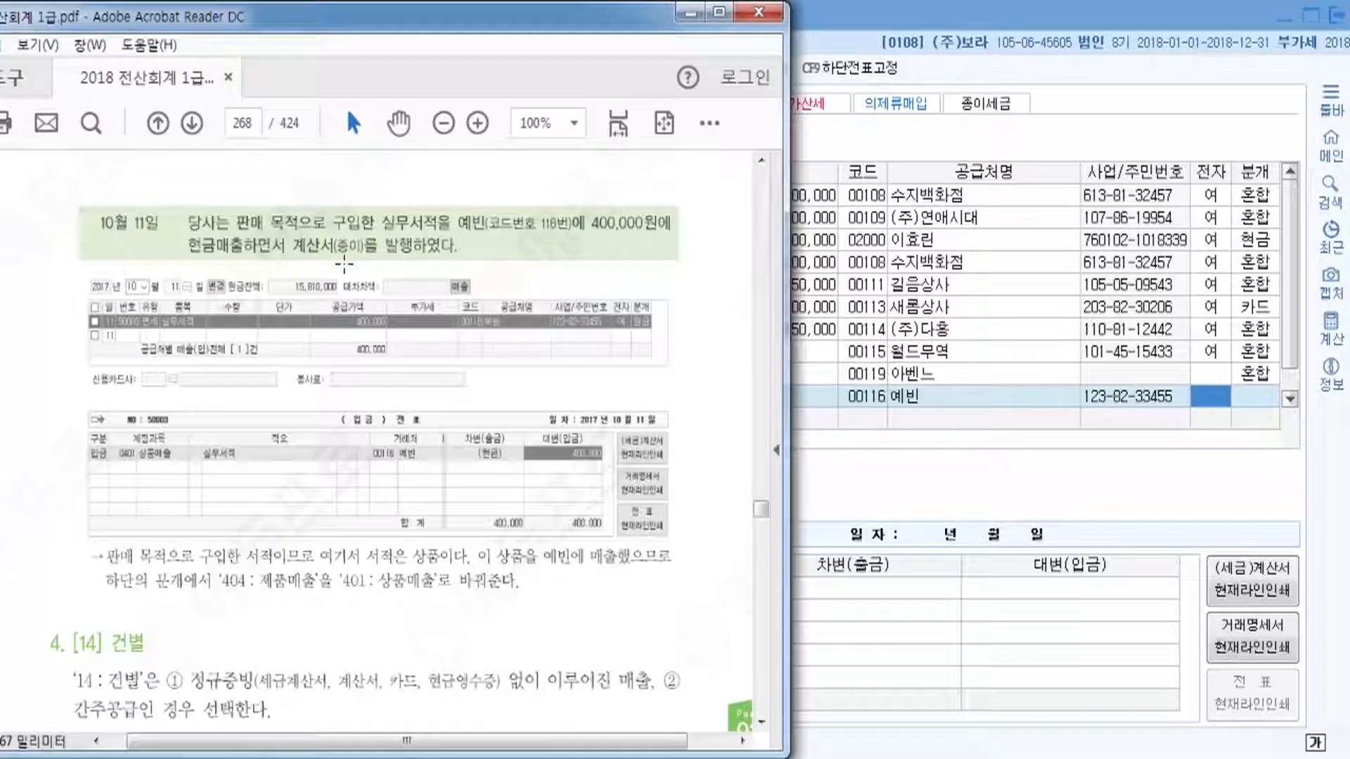
click(908, 18)
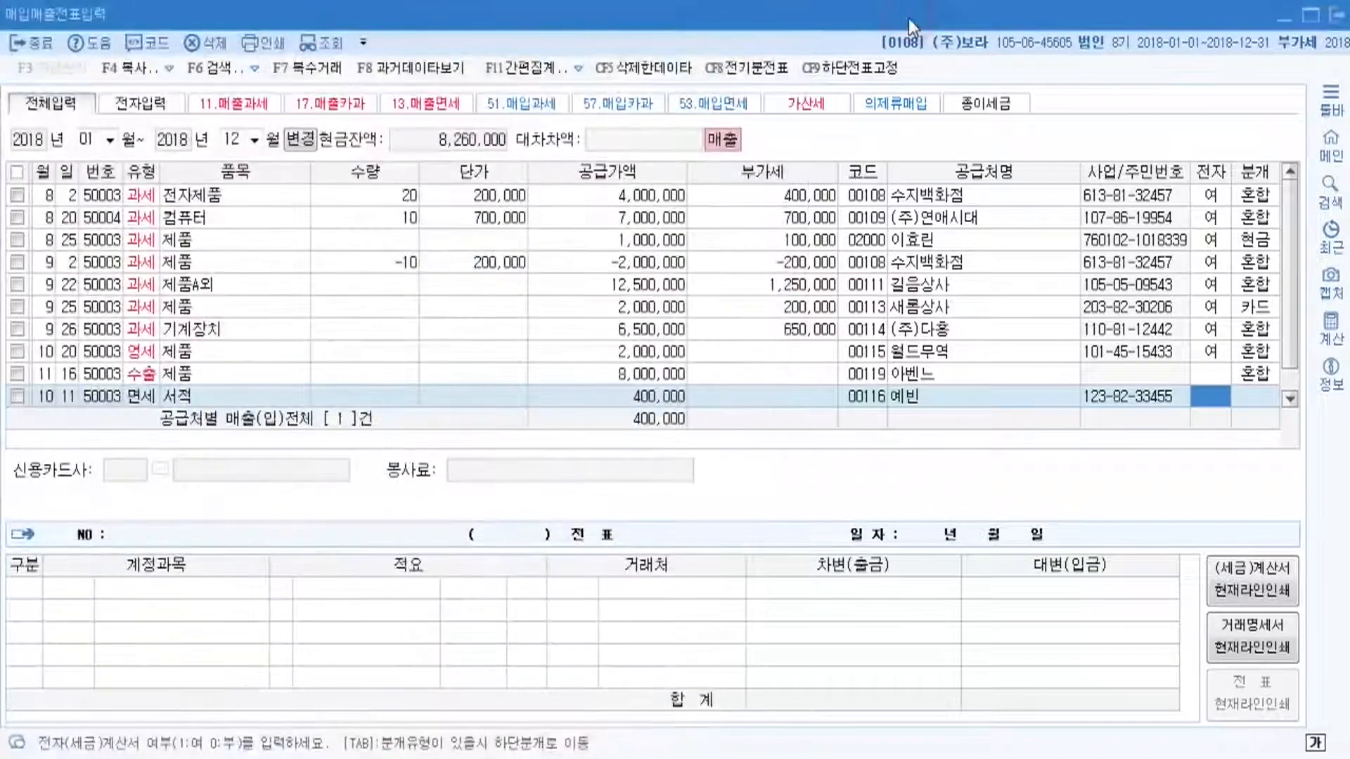
click(1212, 399)
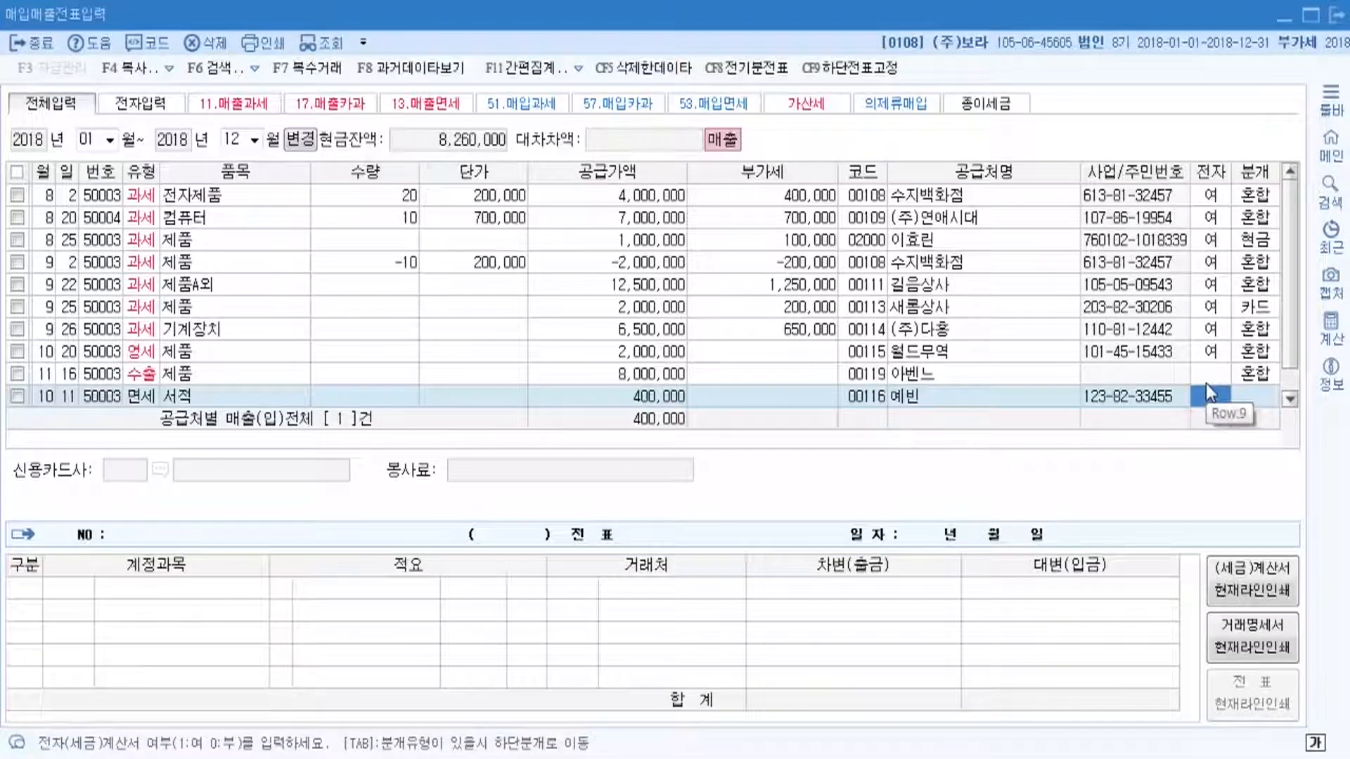
key(Return)
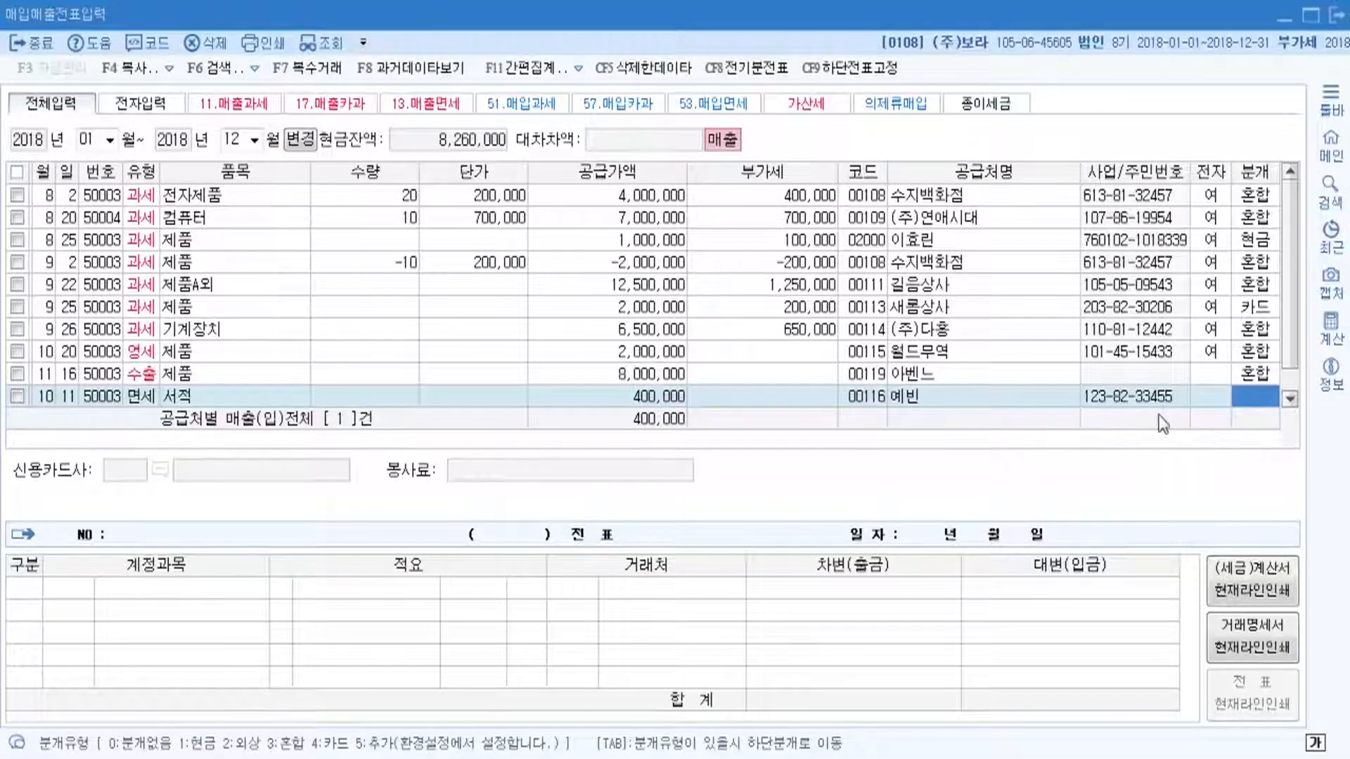
text(1)
key(Return)
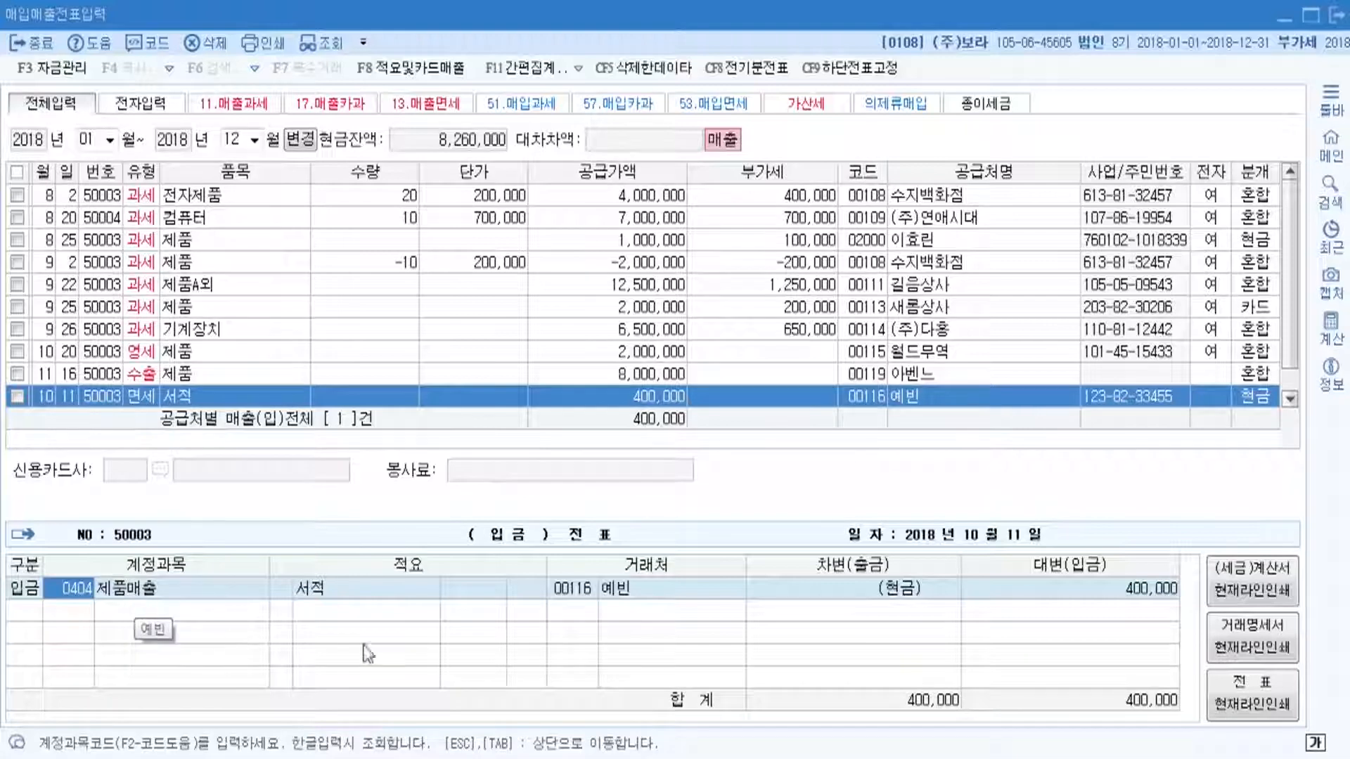
- Consult the textbook, replace the 제품매출 account with 0401 상품매출, and complete the October 11 voucher
key(alt+Tab)
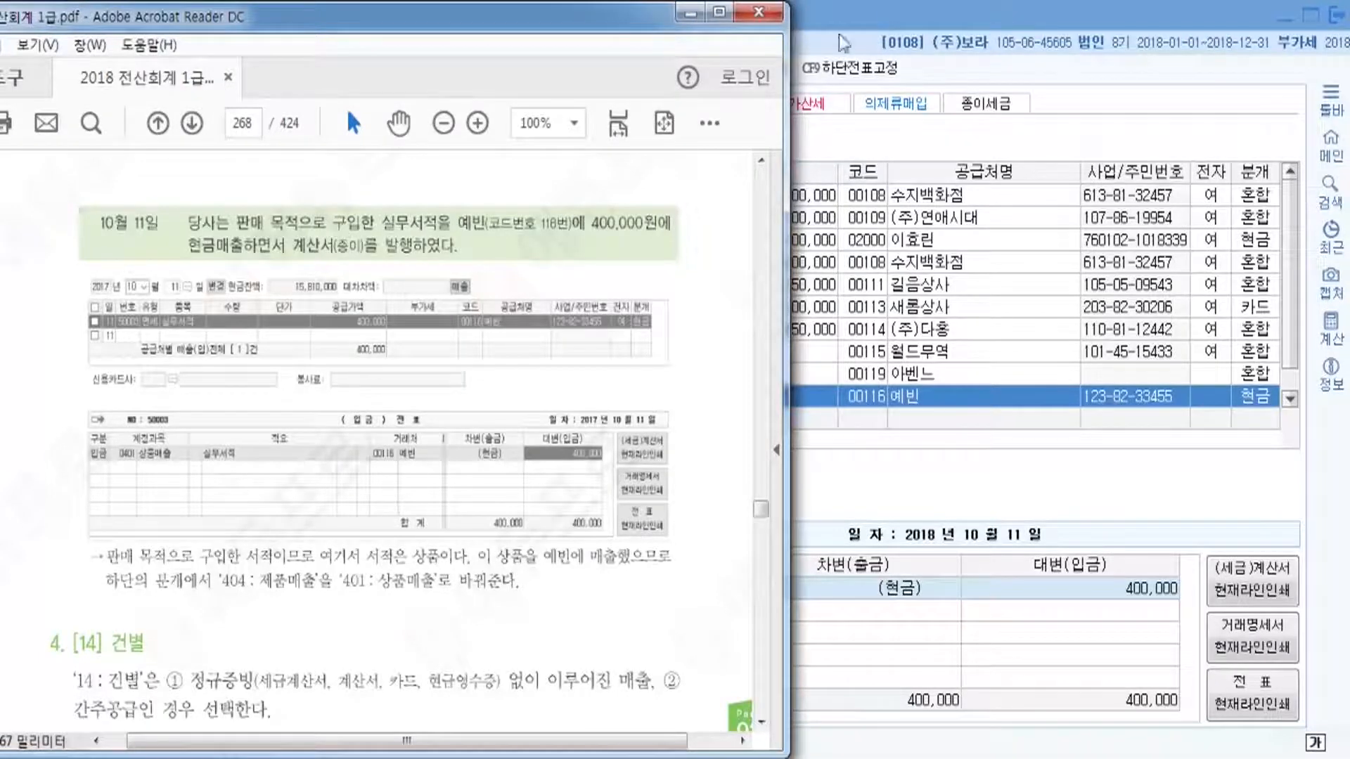
click(816, 41)
click(73, 591)
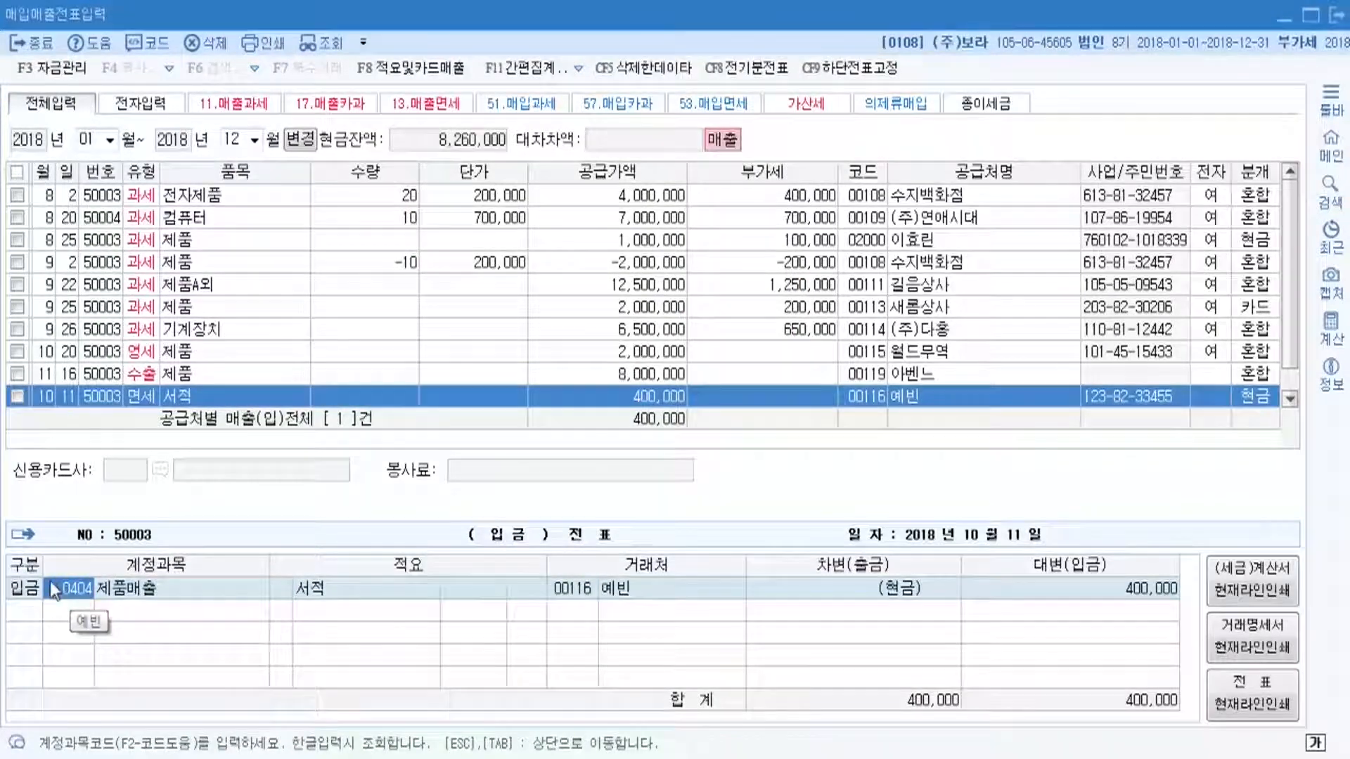
key(F2)
text(상)
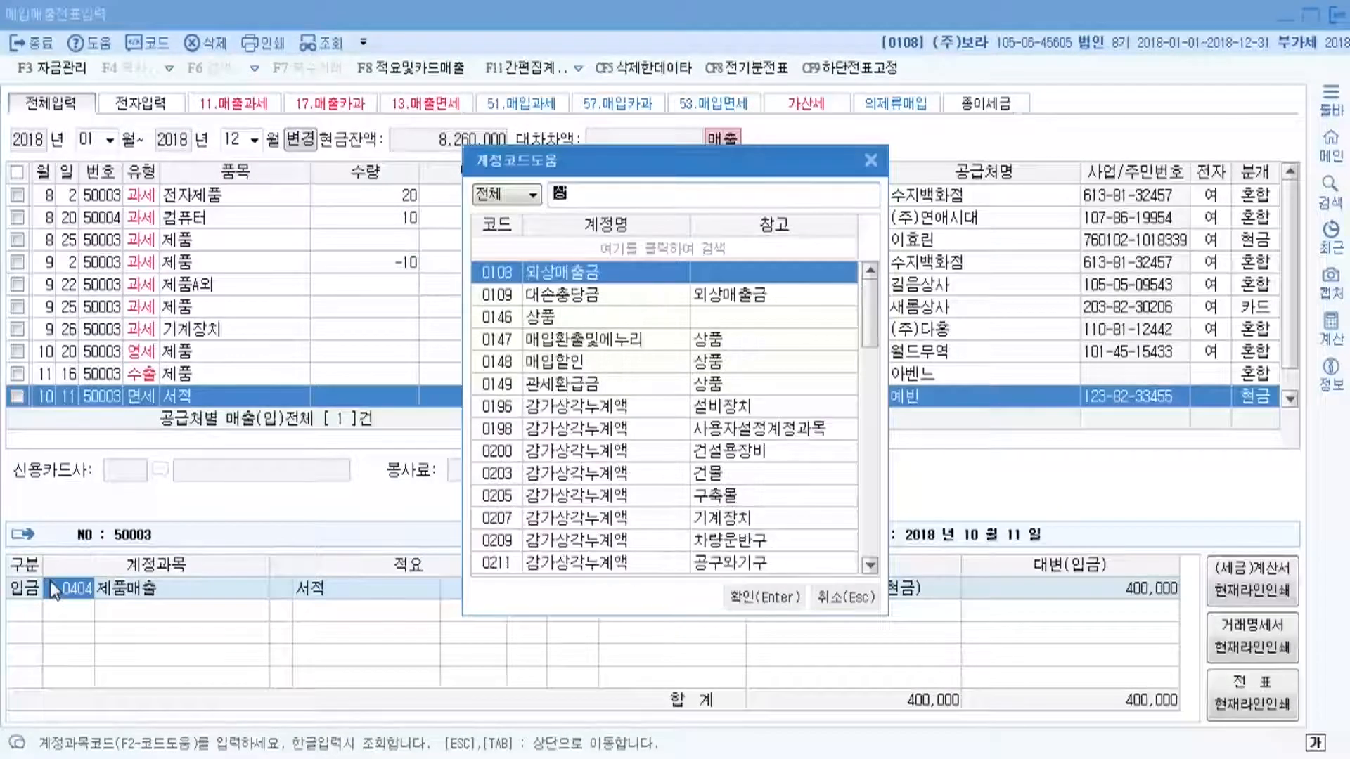
text(품)
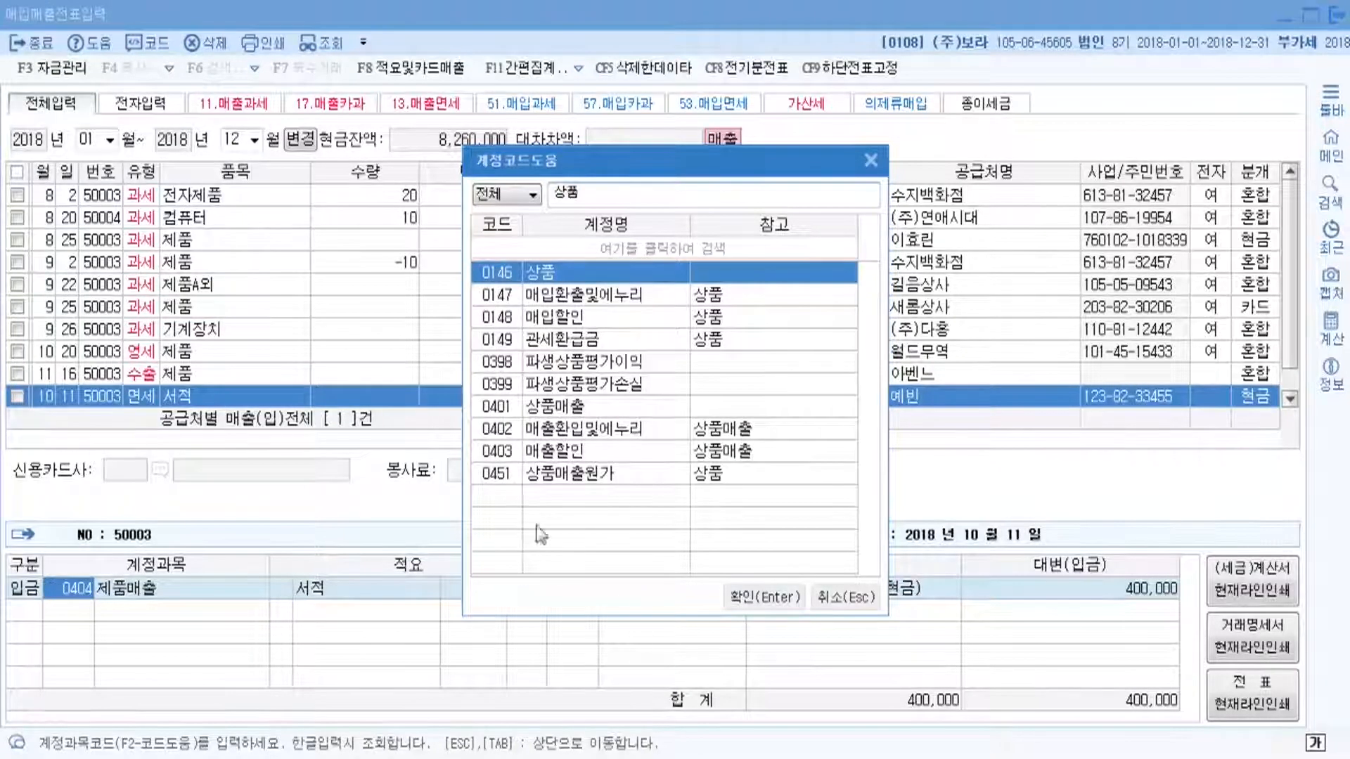
click(591, 406)
click(786, 602)
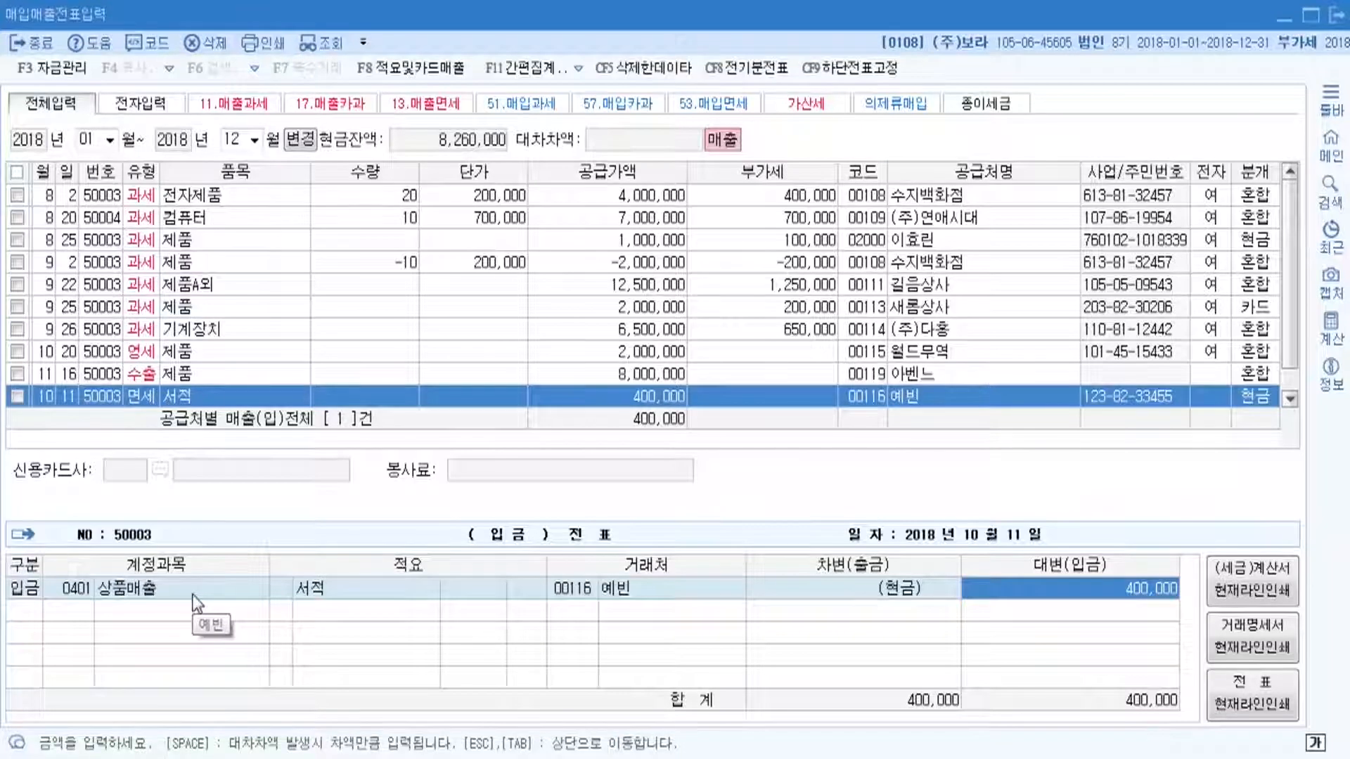
key(Return)
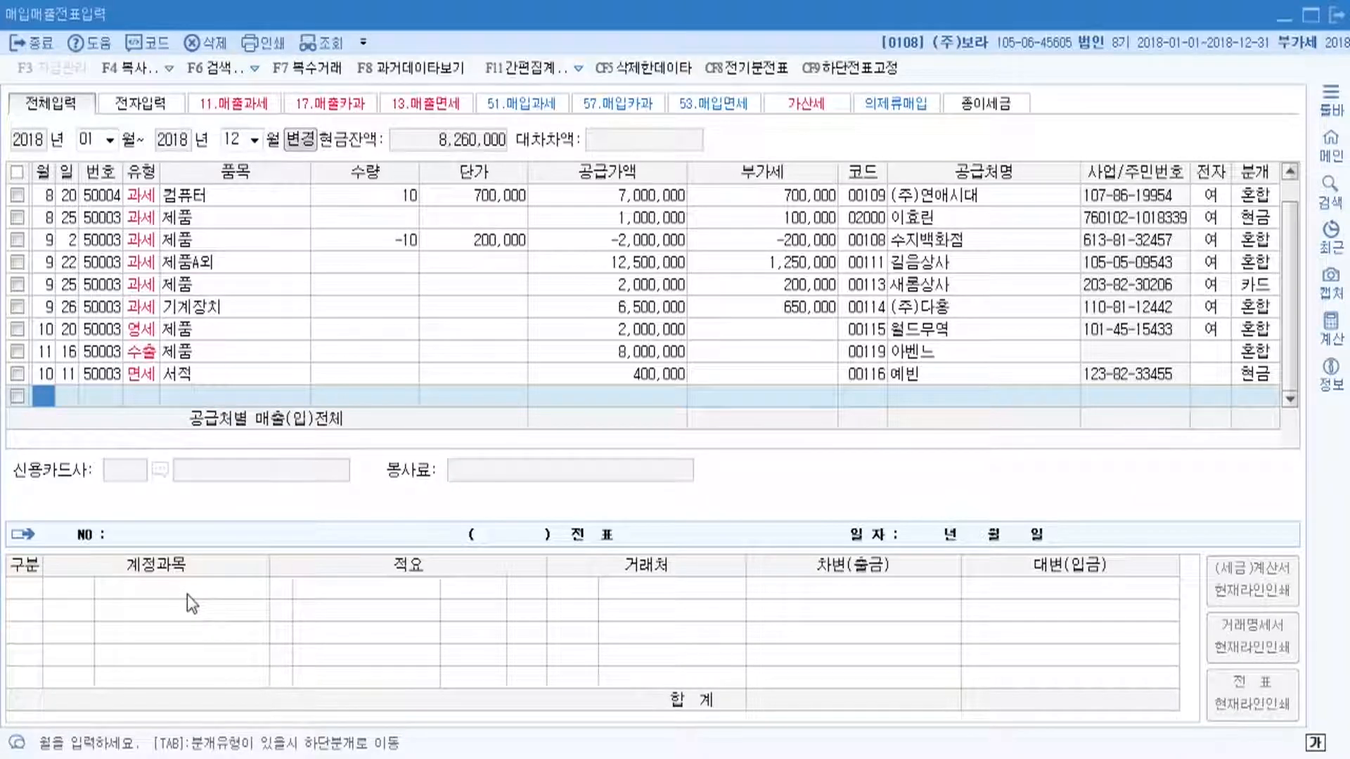
- Review the October 11 entry's VAT type, and read the textbook's [14] 건별 explanation with the October 15 cash sale example
click(137, 375)
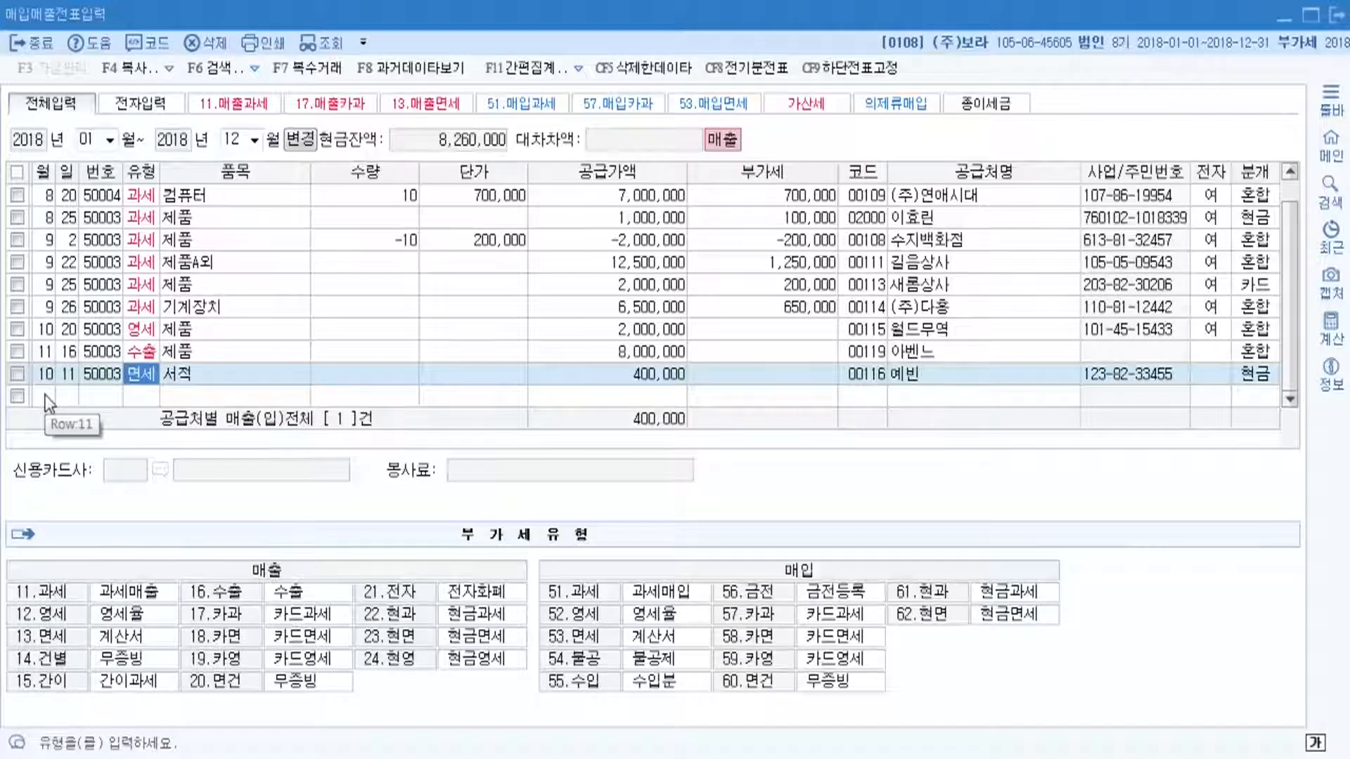
click(541, 758)
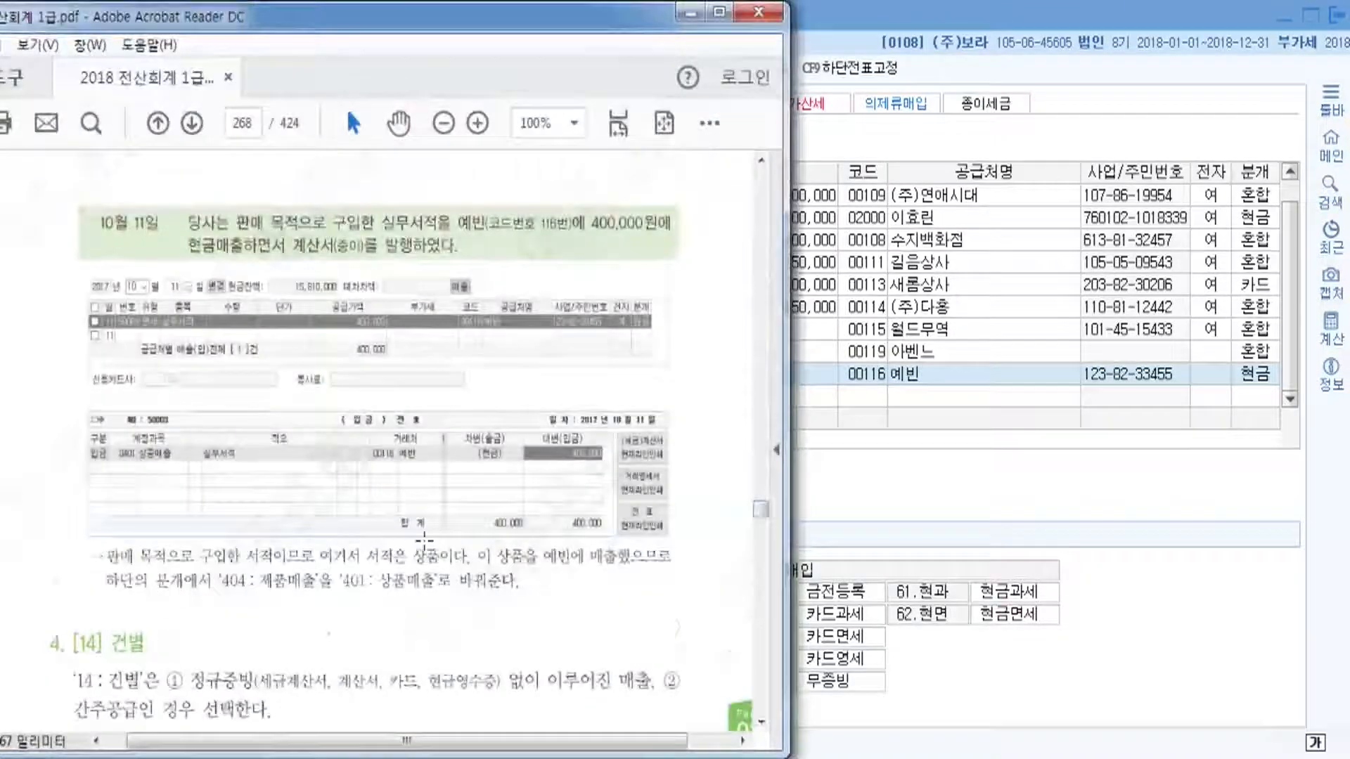
scroll(427, 540, down, 6)
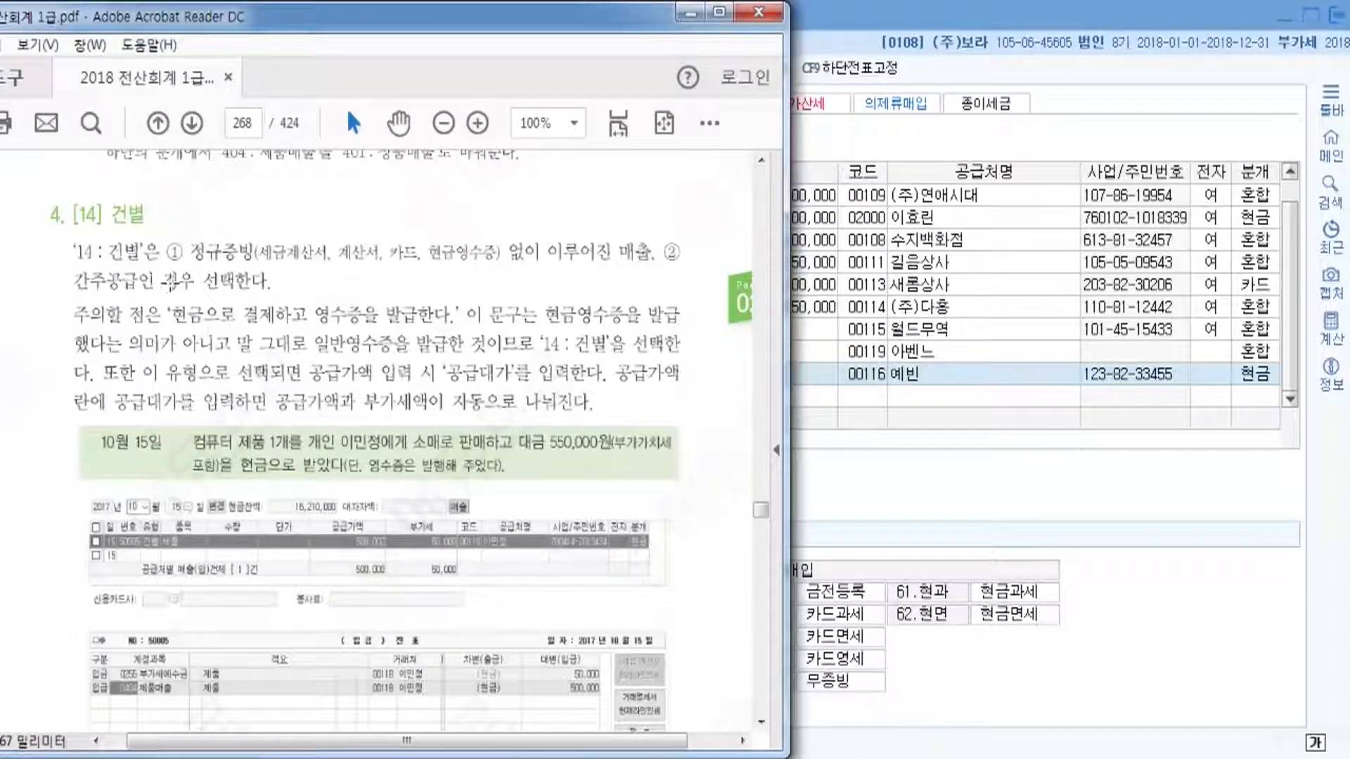
scroll(169, 283, down, 3)
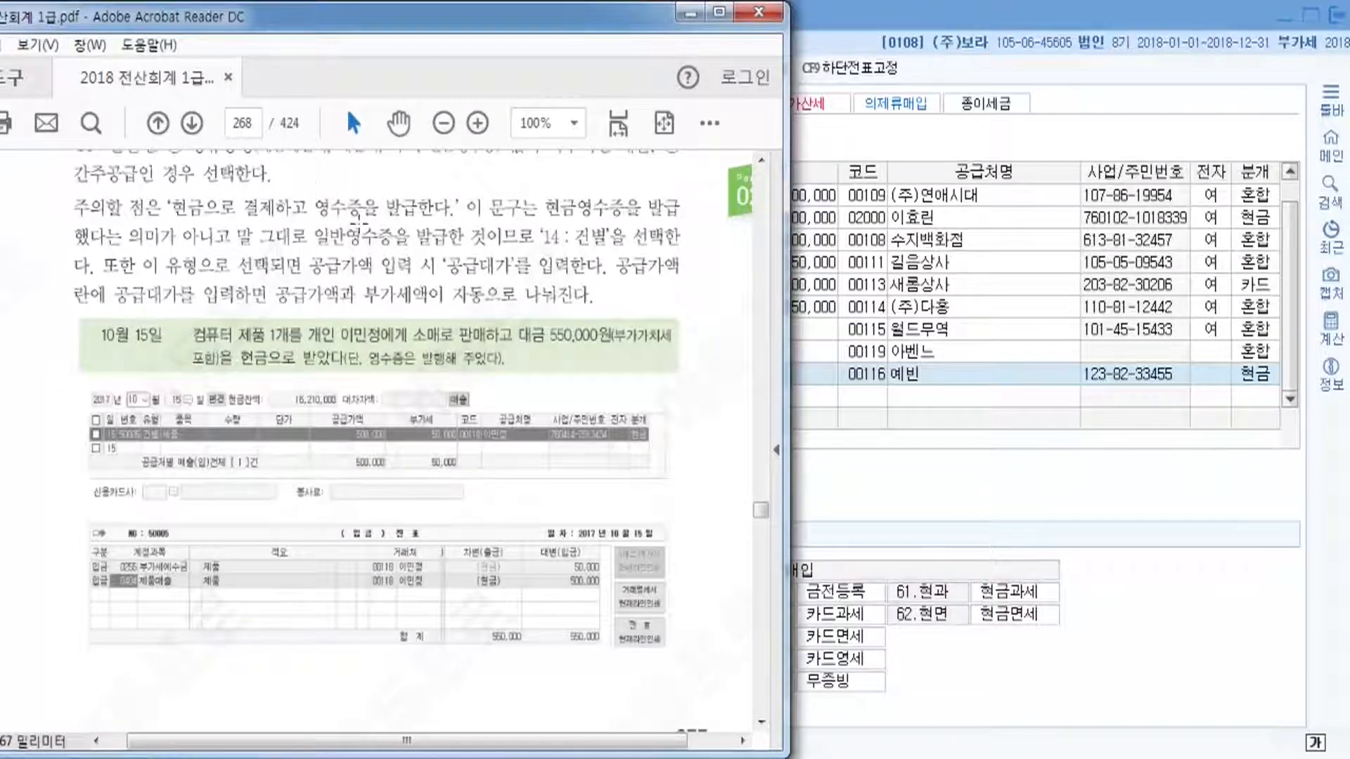
scroll(350, 229, up, 1)
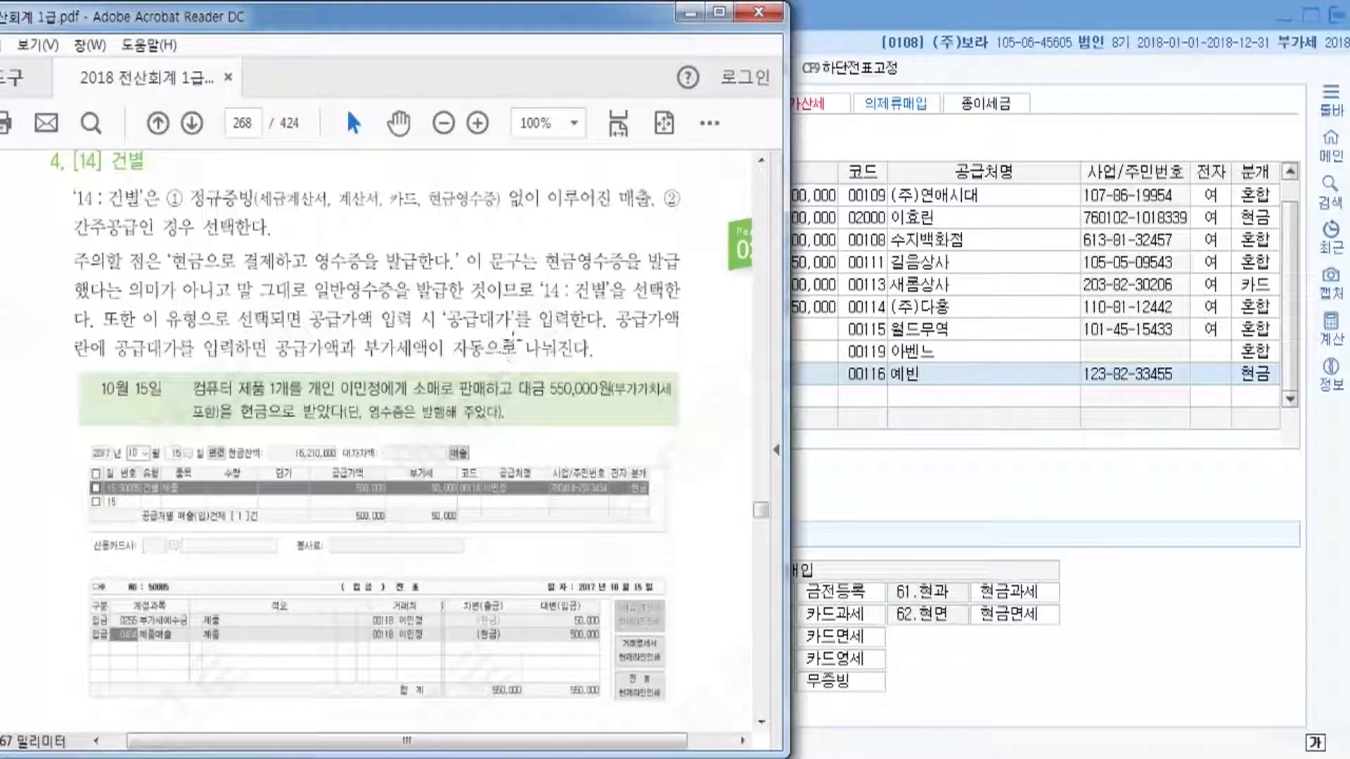
- Recheck the textbook's October 15 건별 sale example and start a new voucher line dated month 10, day 15
click(807, 23)
click(54, 396)
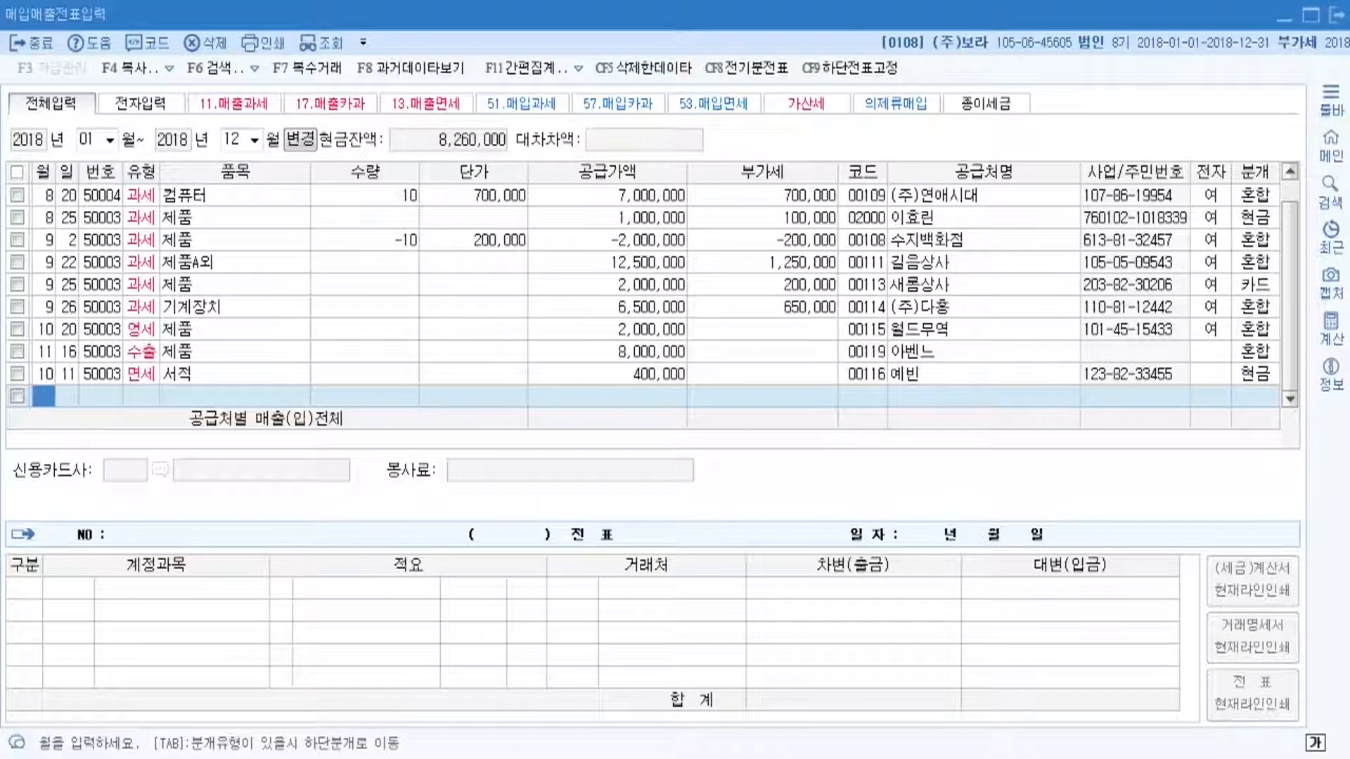
key(alt+Tab)
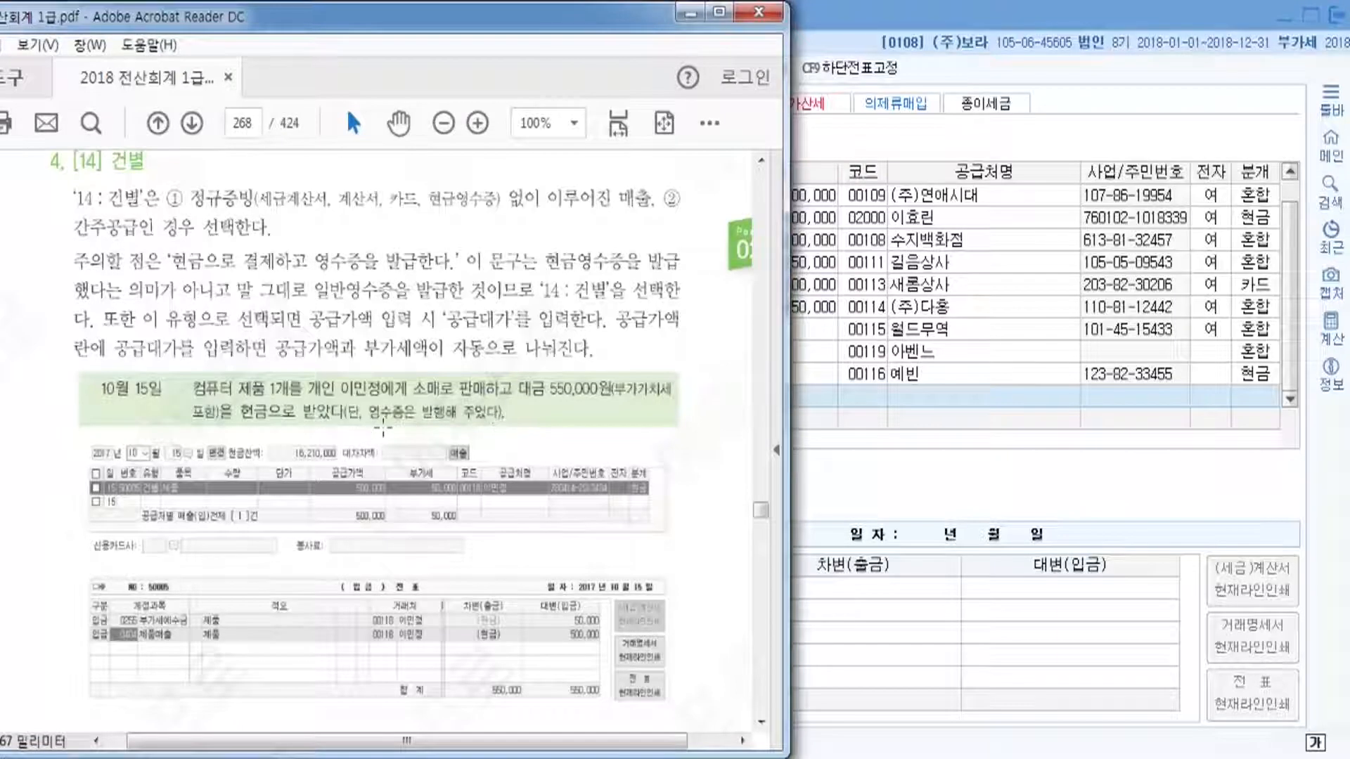
scroll(516, 420, down, 3)
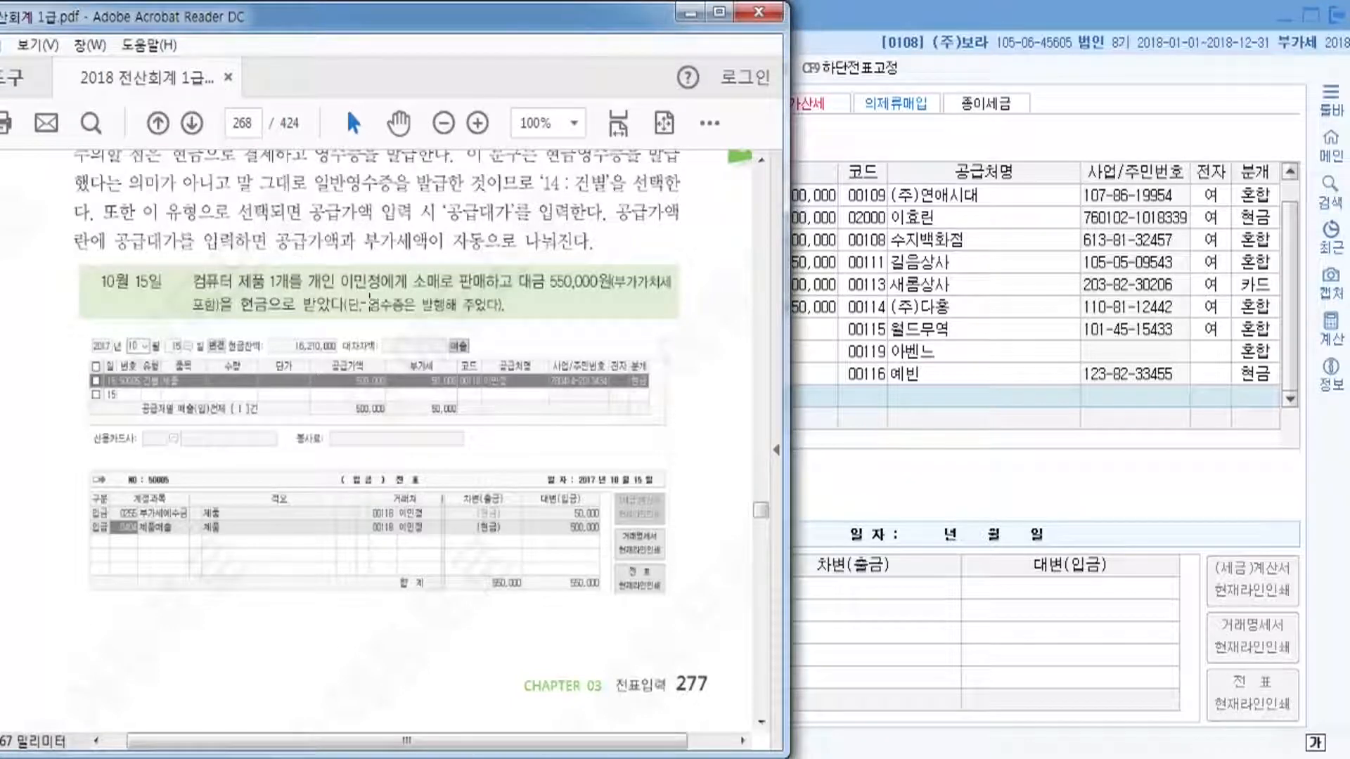
click(812, 40)
text(10)
key(Return)
text(15)
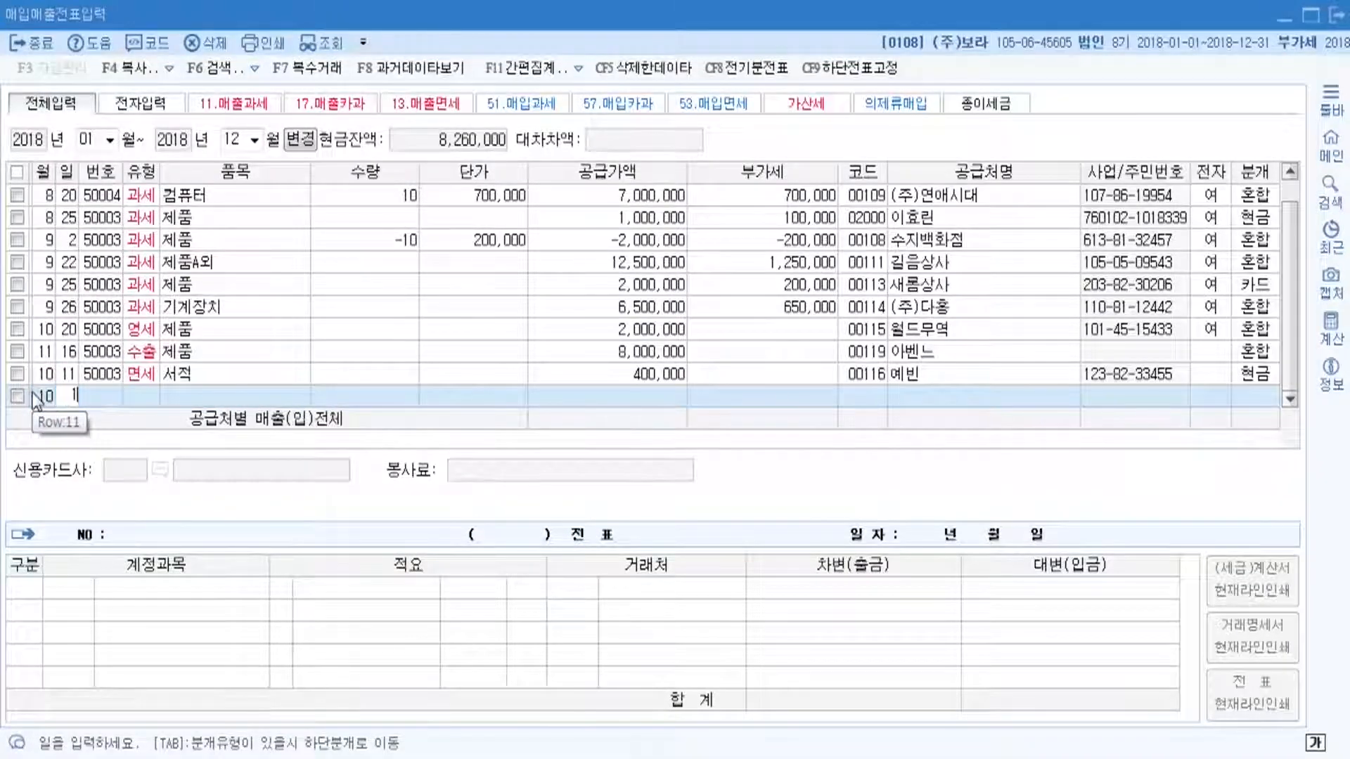
key(Return)
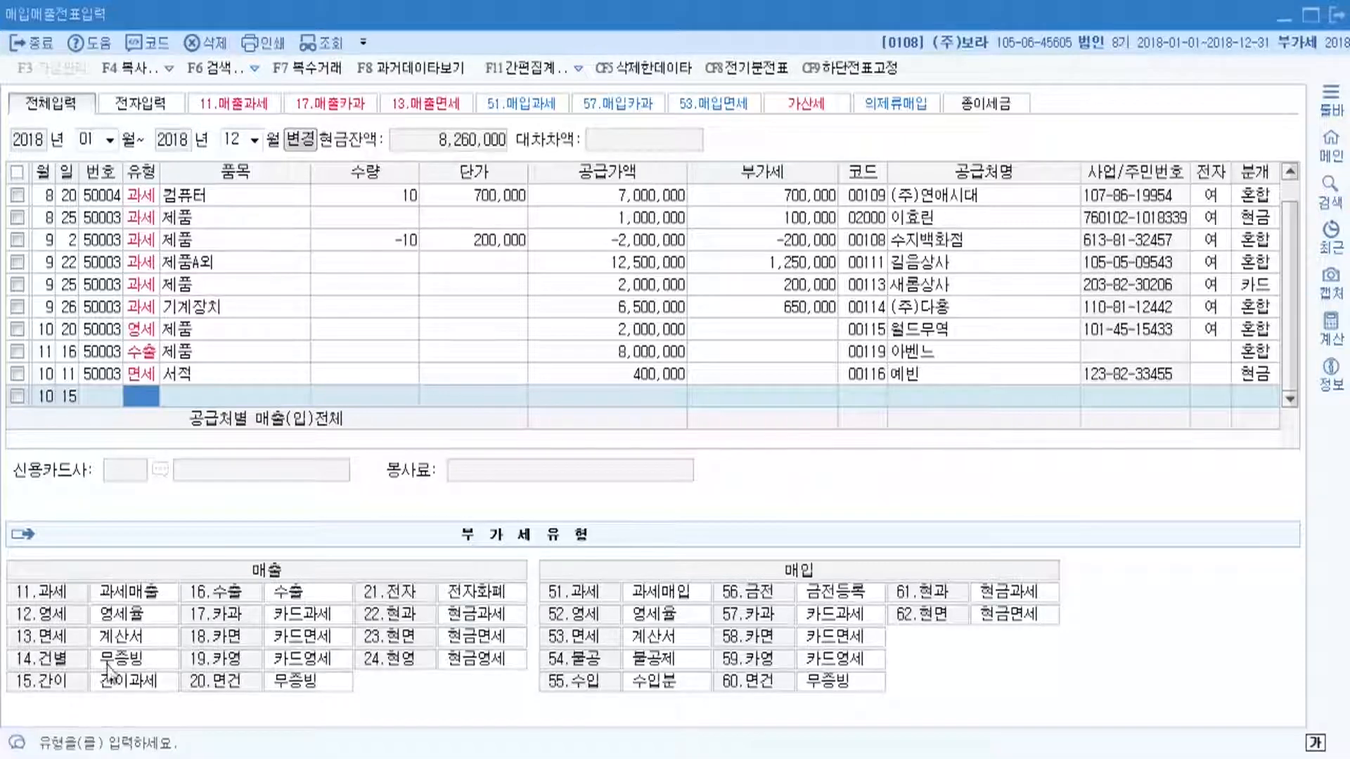
- Set the October 15 line's VAT type to 14 (건별) and its item to 제품, leaving quantity and unit price blank
text(14)
key(Return)
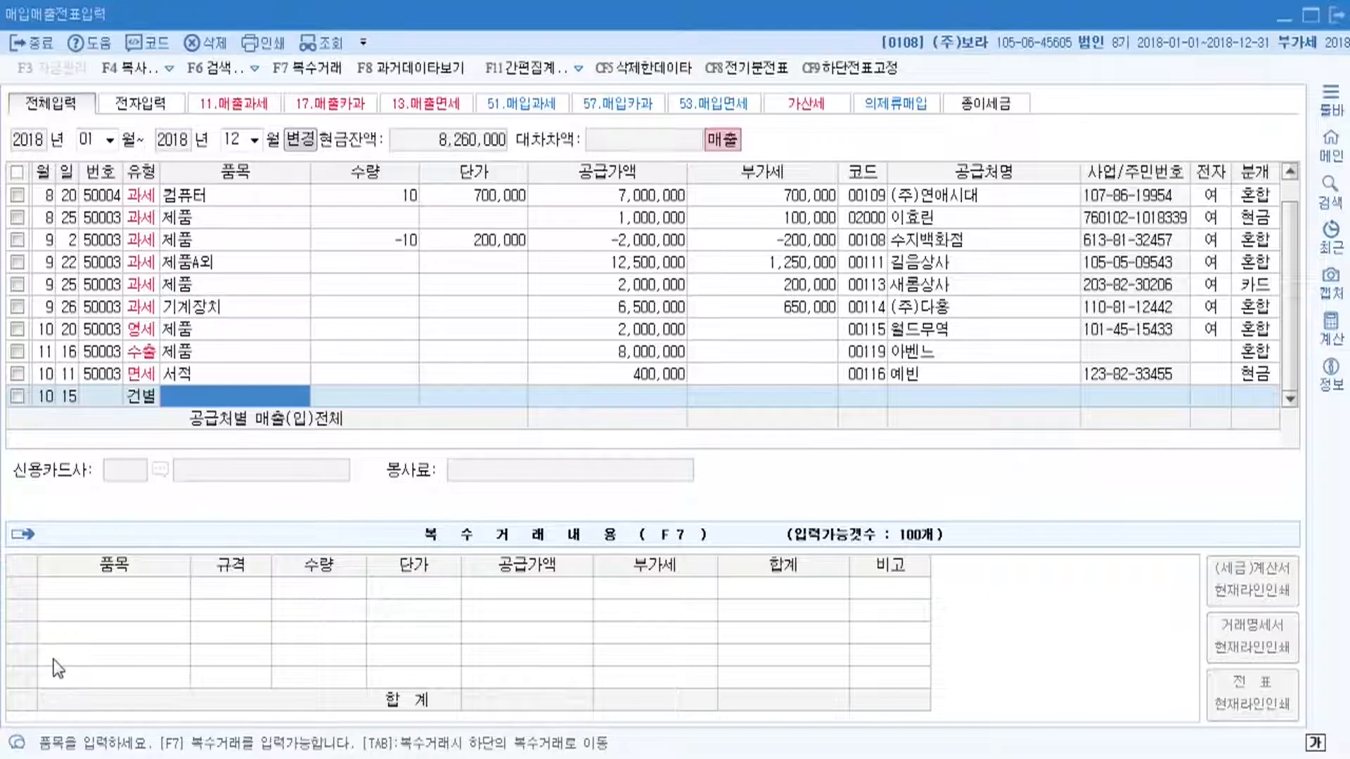
text(제품)
key(Return)
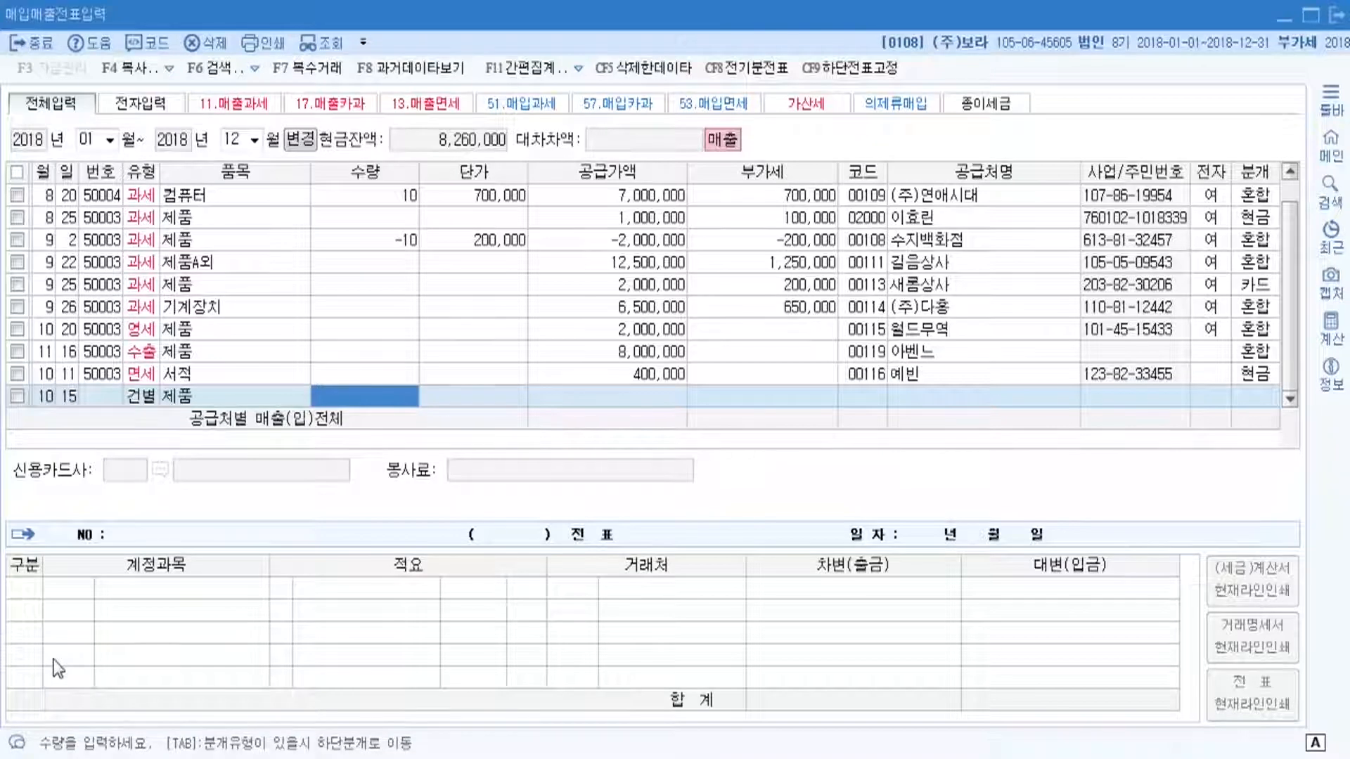
key(Return)
key(Return)
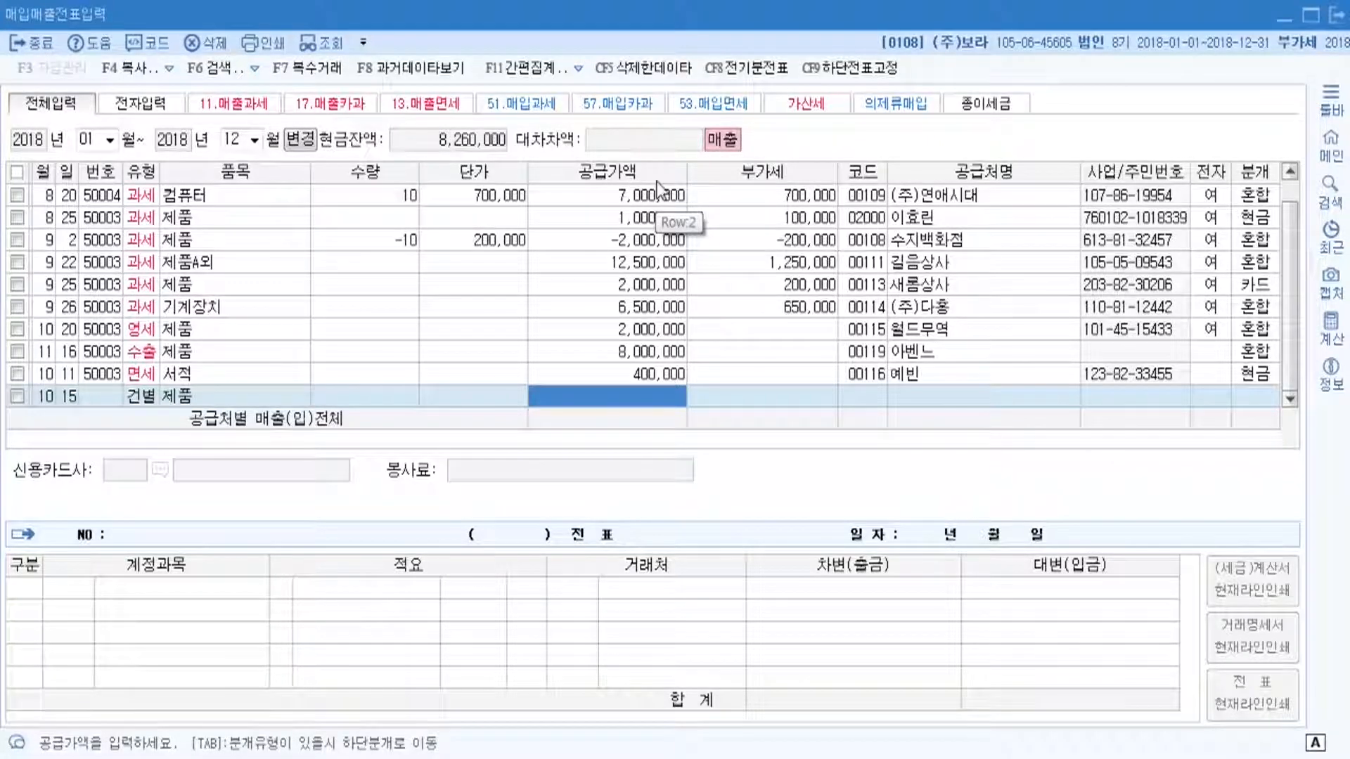
- Check the VAT-inclusive price in the textbook and enter 550,000 as the October 15 line's supply amount
key(alt+Tab)
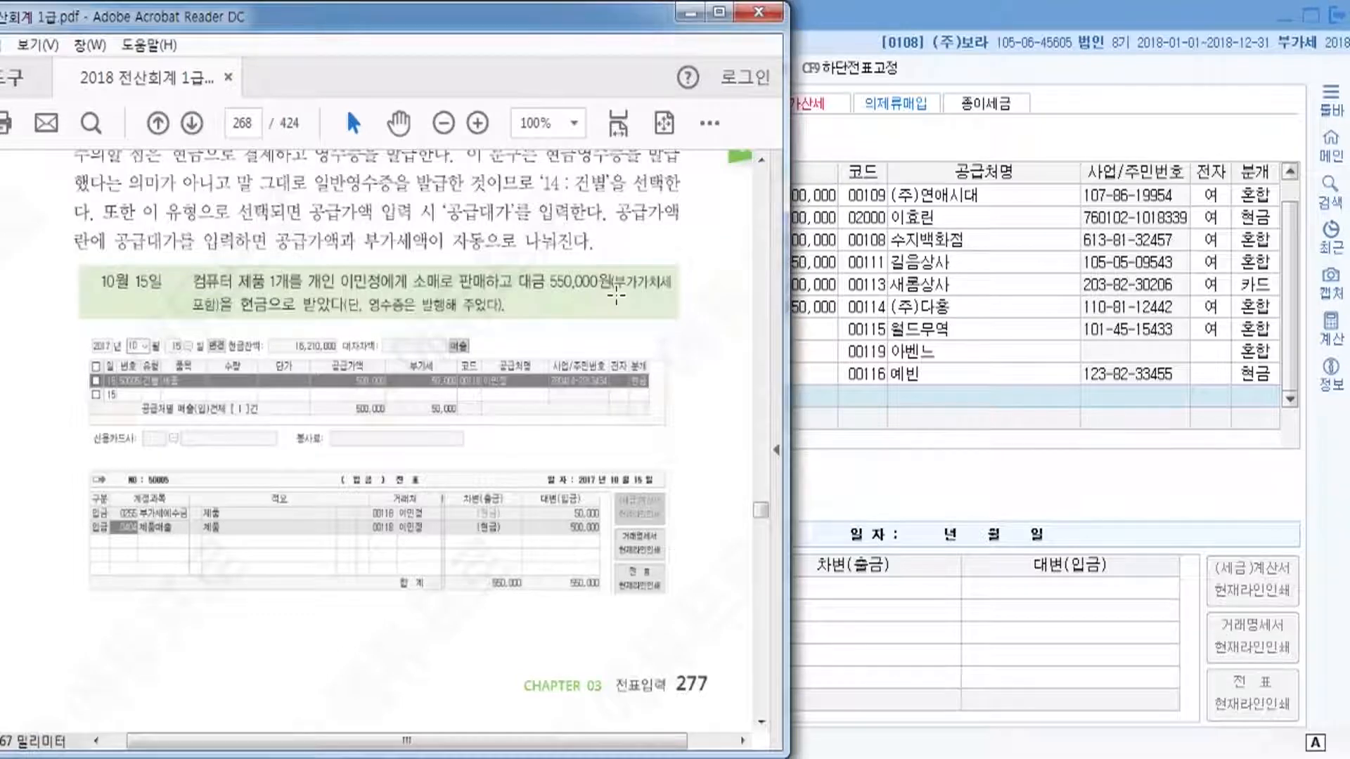
click(898, 8)
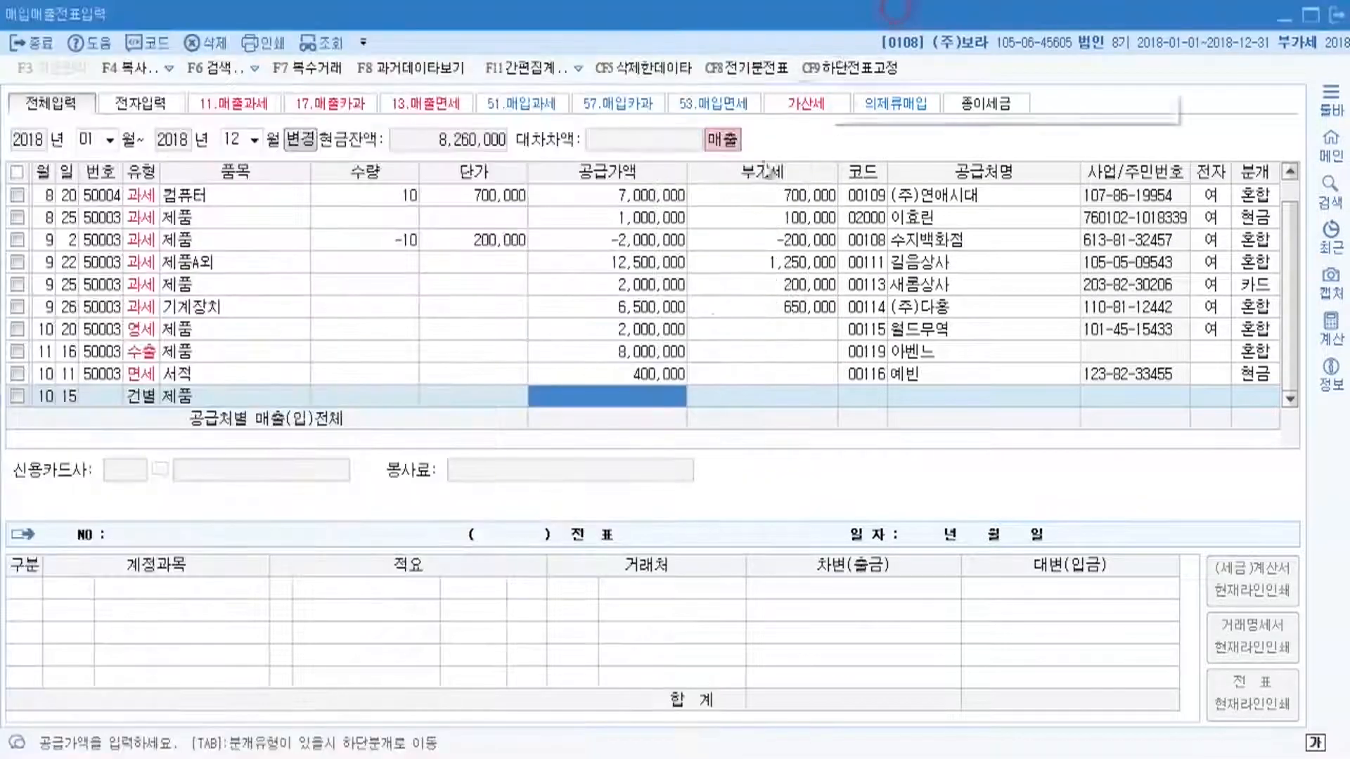
click(638, 391)
click(630, 393)
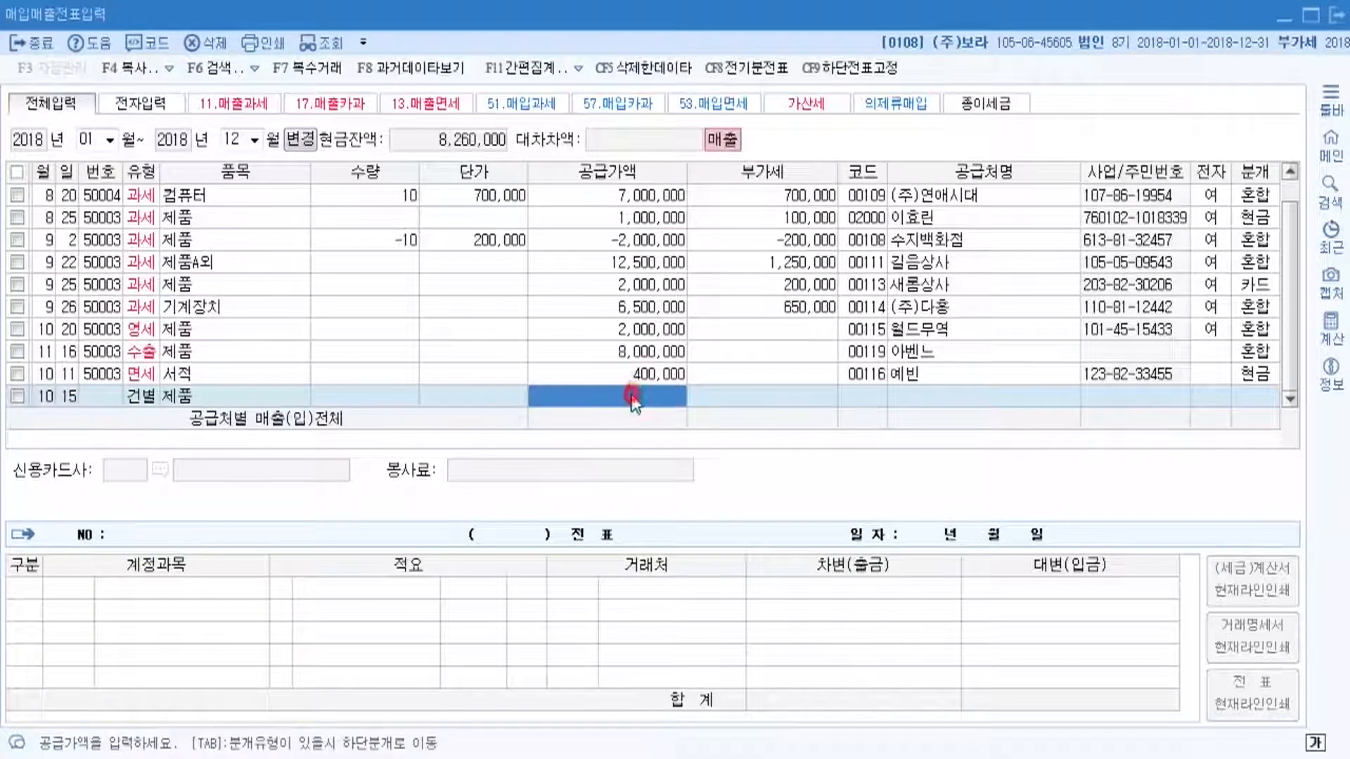
text(5500000)
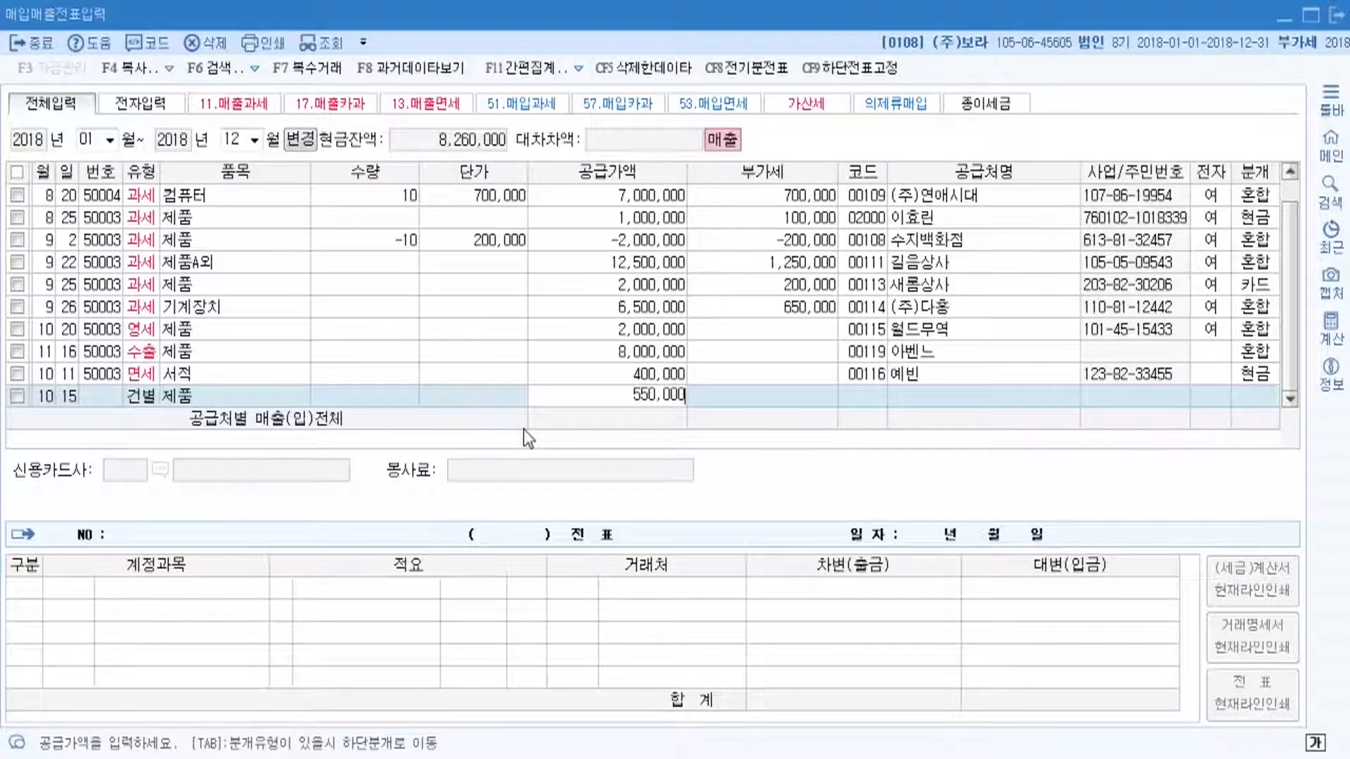
key(Return)
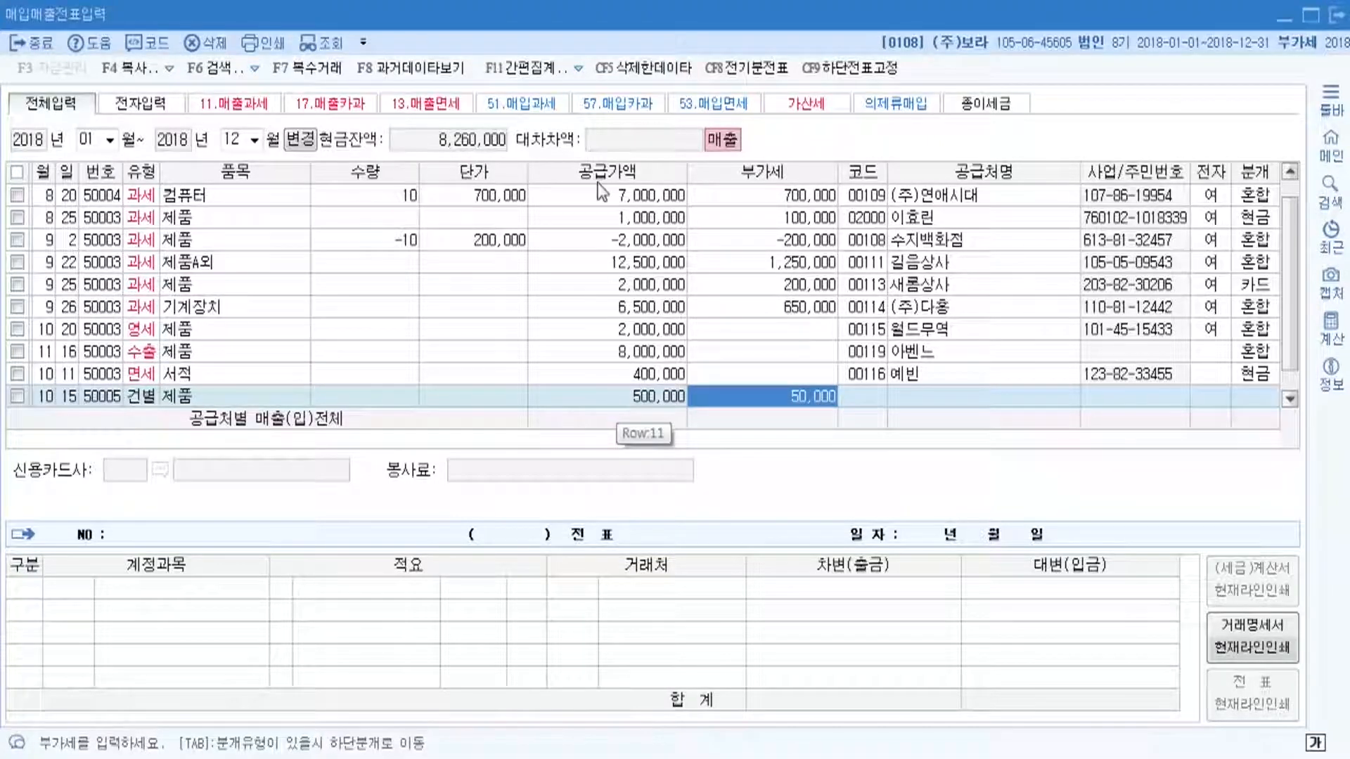
click(637, 398)
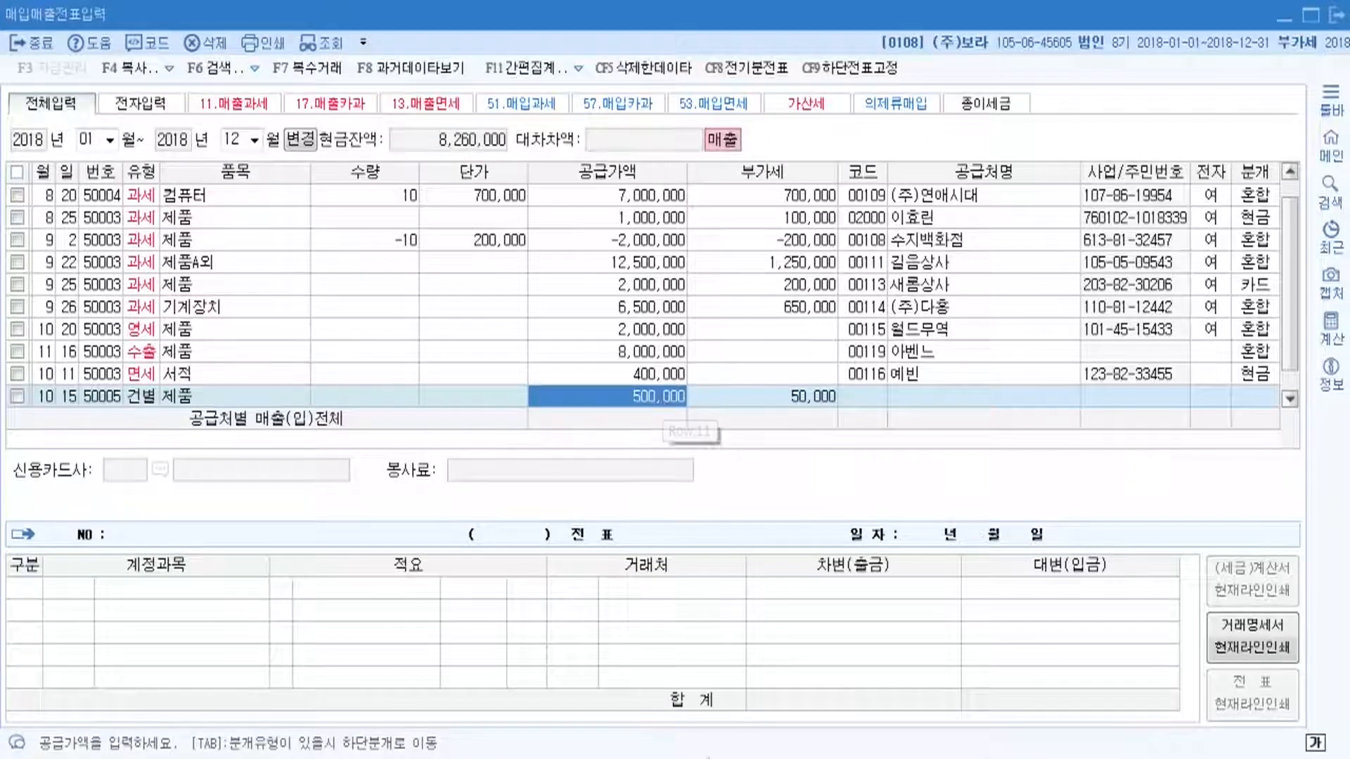
- Look up the individual buyer named in the textbook example and set them as the customer of the October 15 entry
key(alt+Tab)
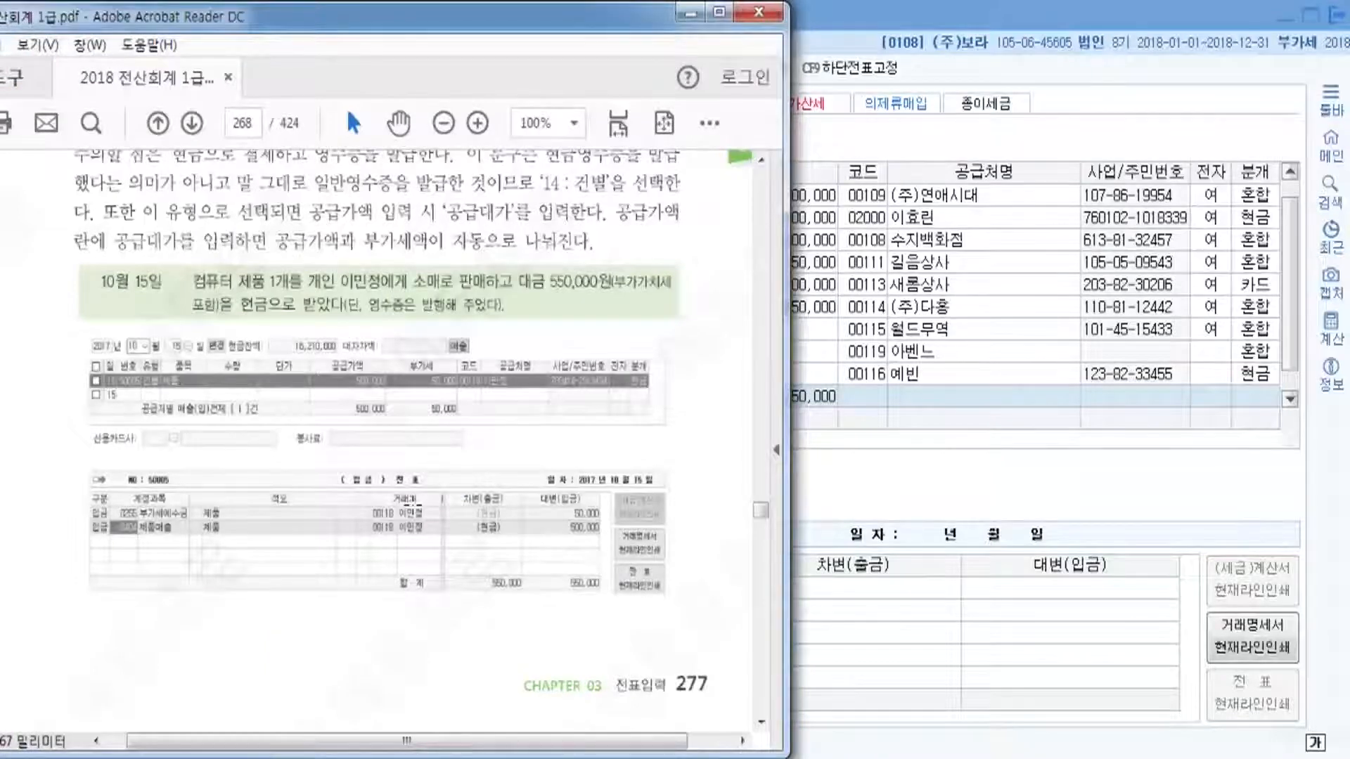
click(840, 19)
click(863, 397)
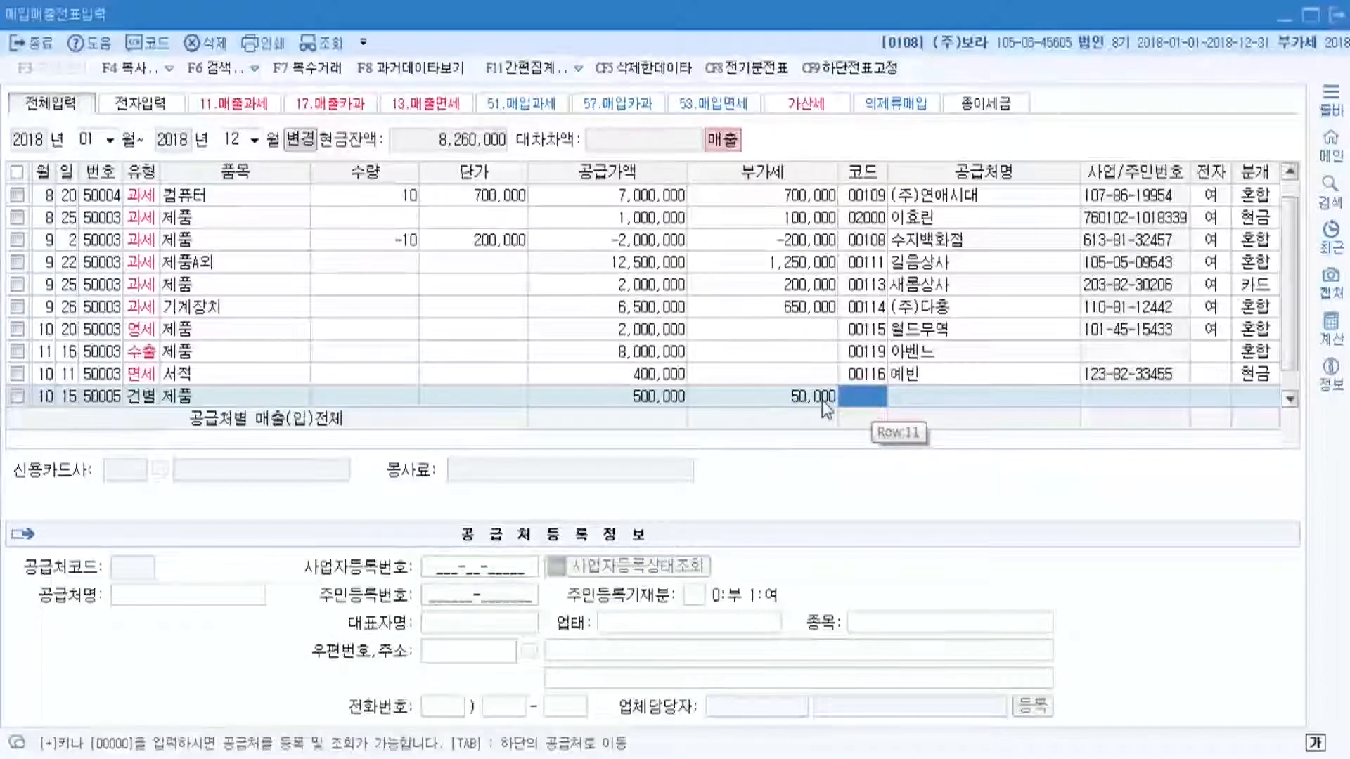
key(F2)
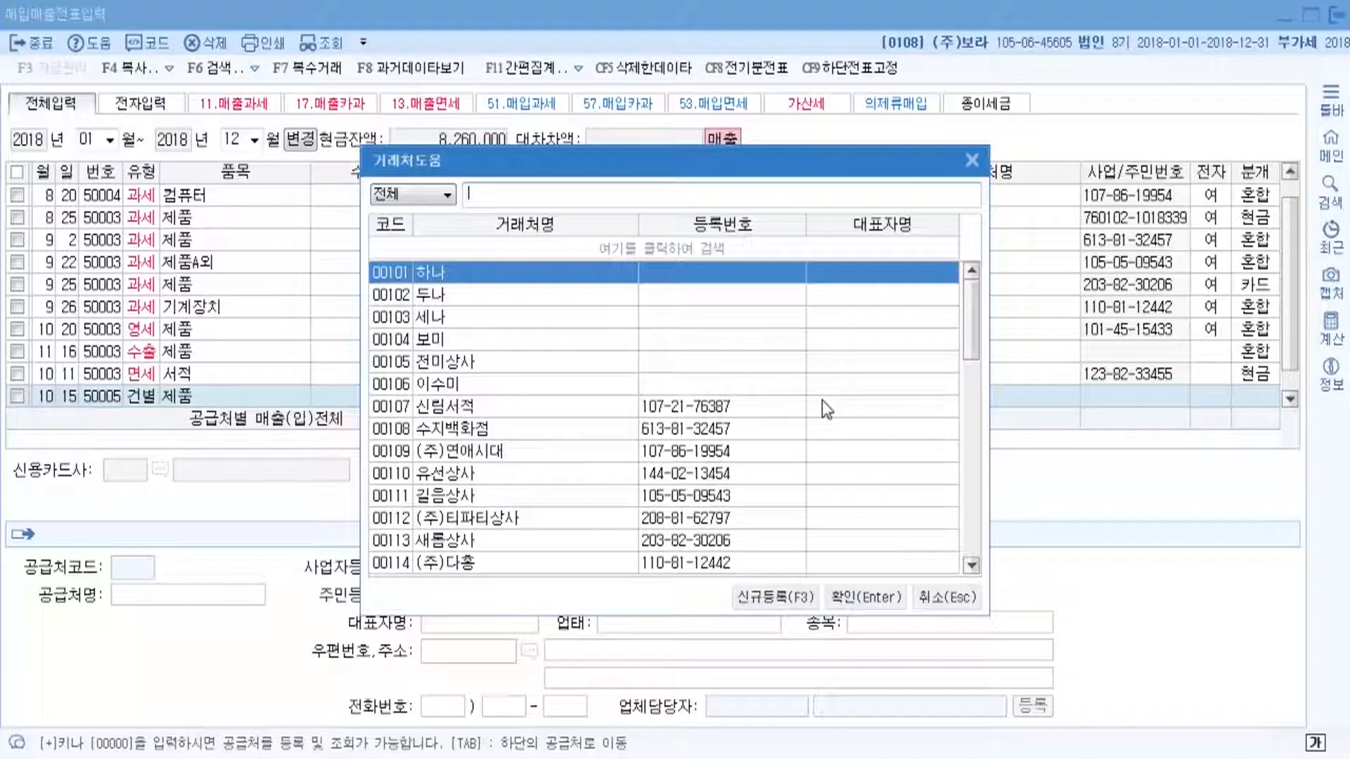
text(이)
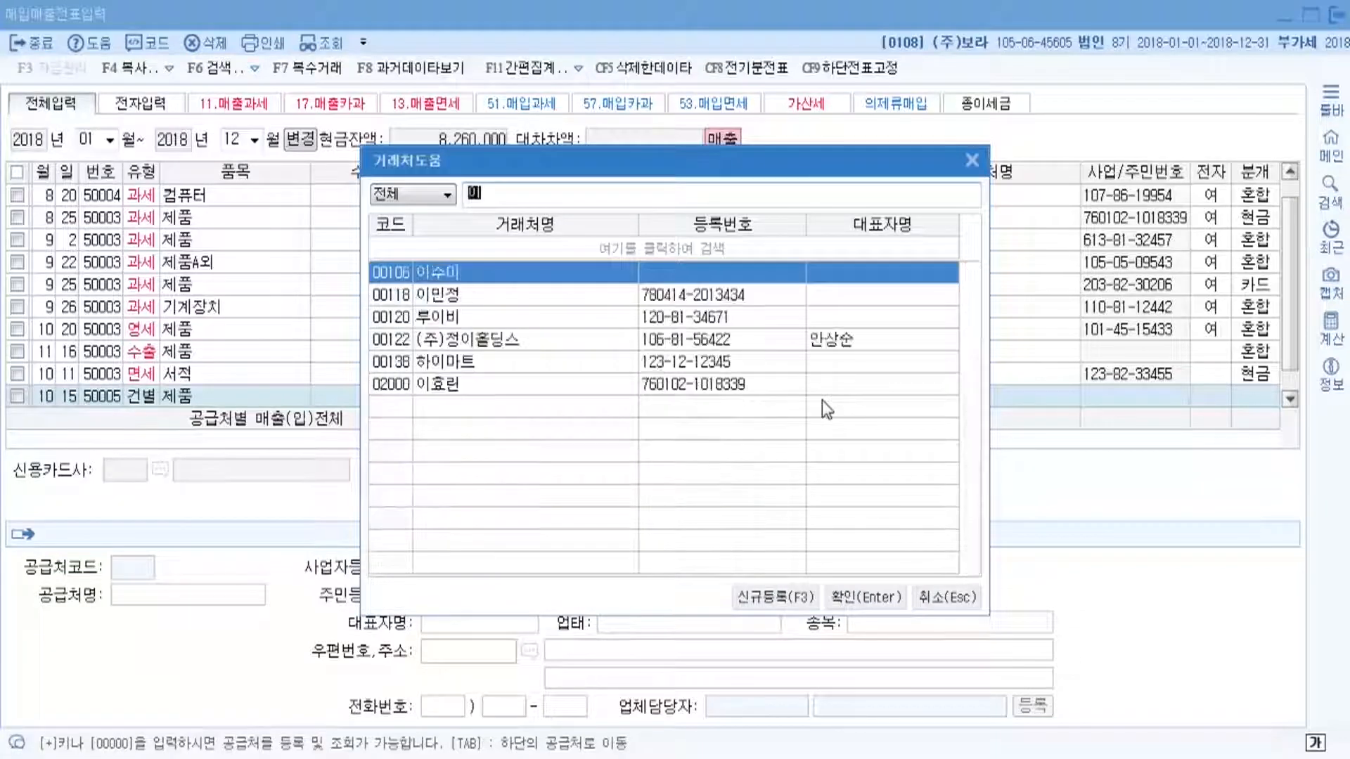
text(민정)
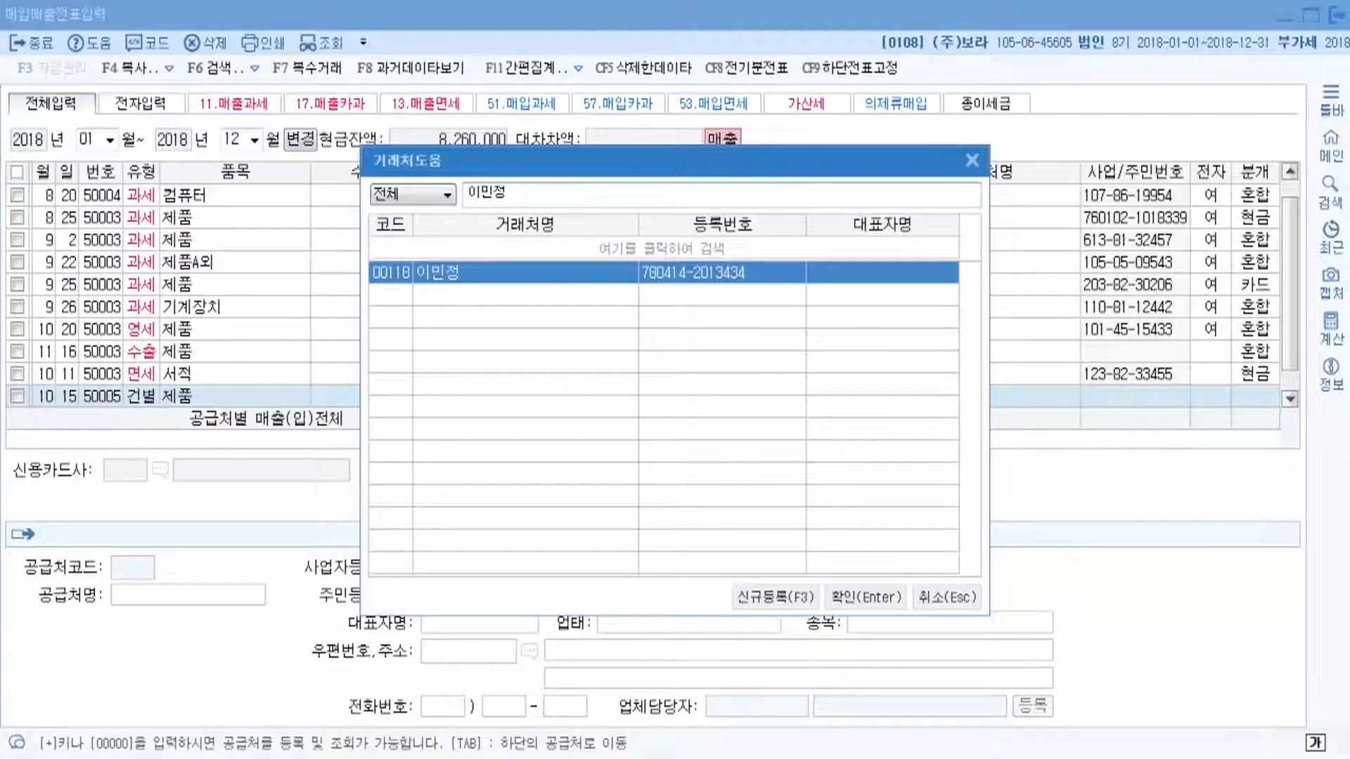
key(Return)
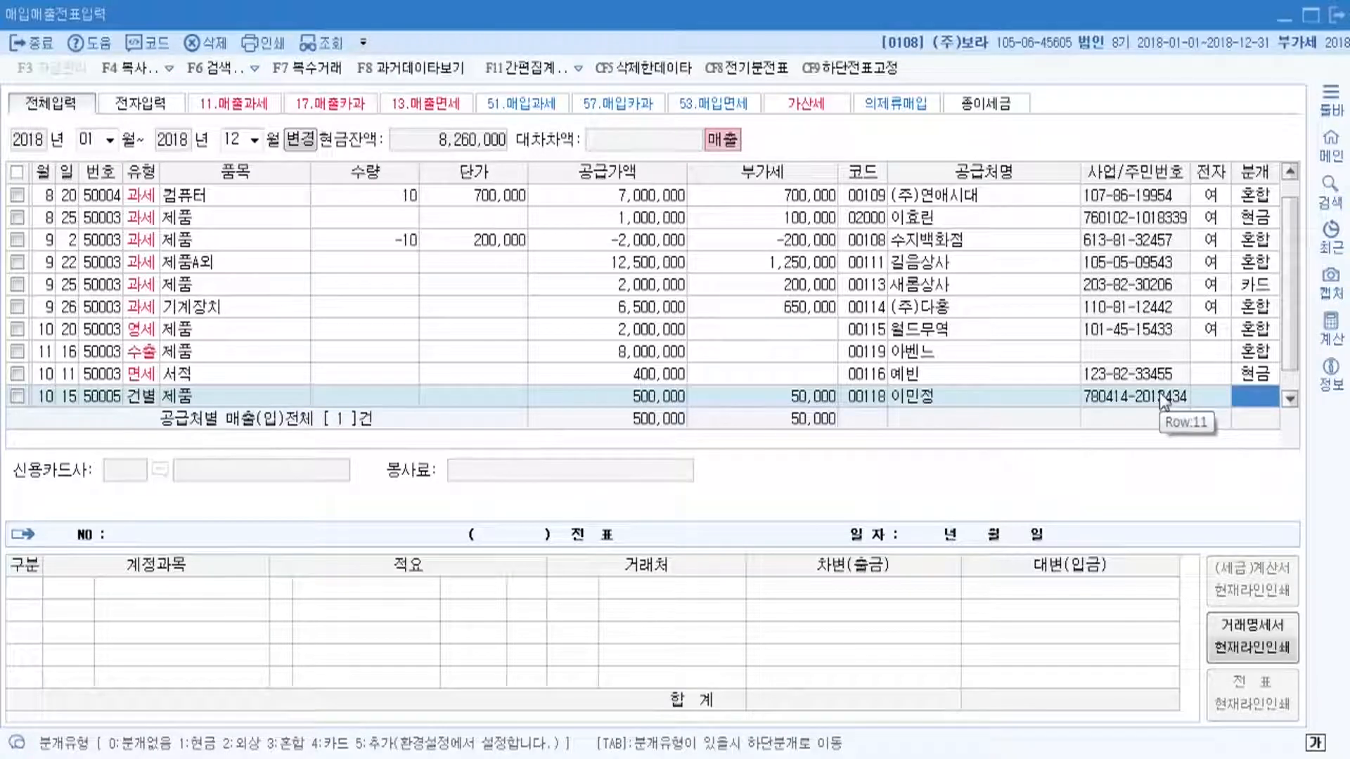
- Complete the October 15 voucher with journal type 1 (현금) and the 제품매출 account, and review its VAT type and supply amount
text(1)
key(Tab)
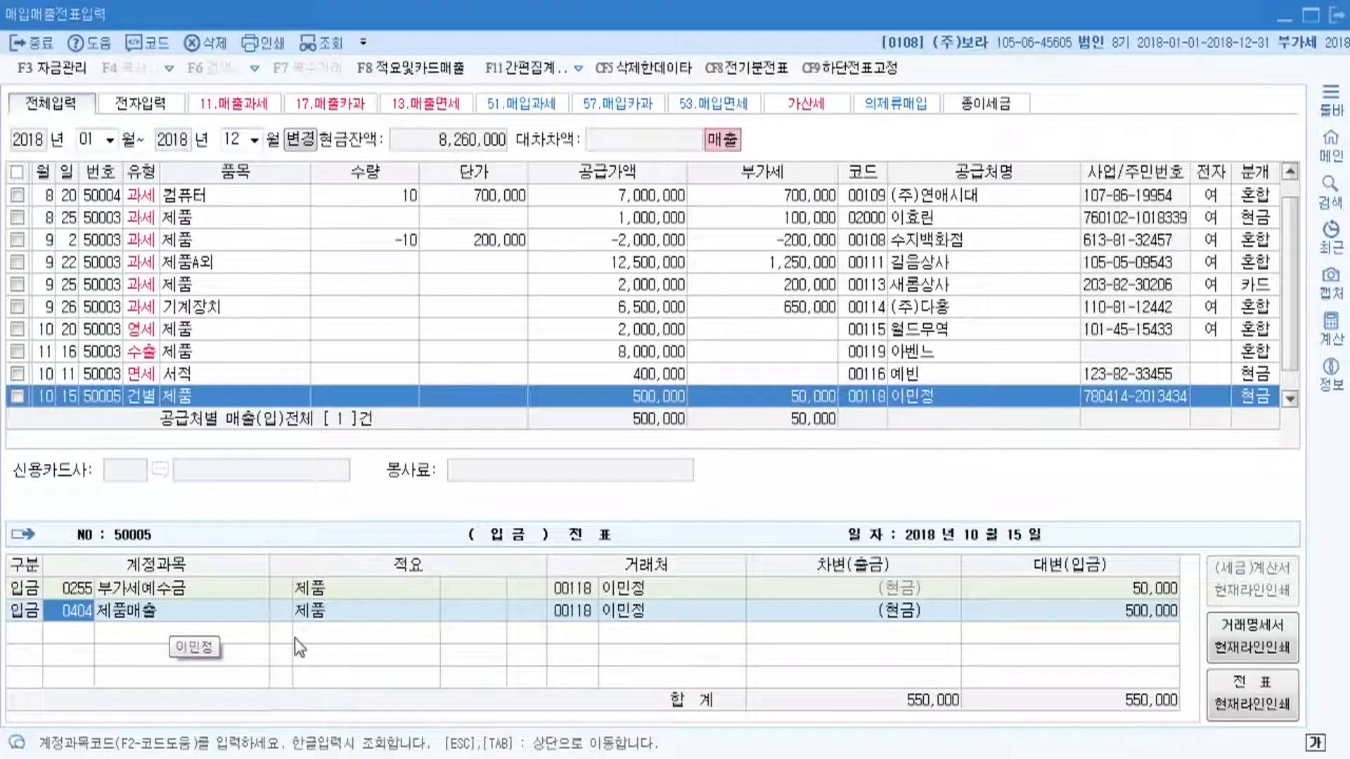
key(Return)
key(Return)
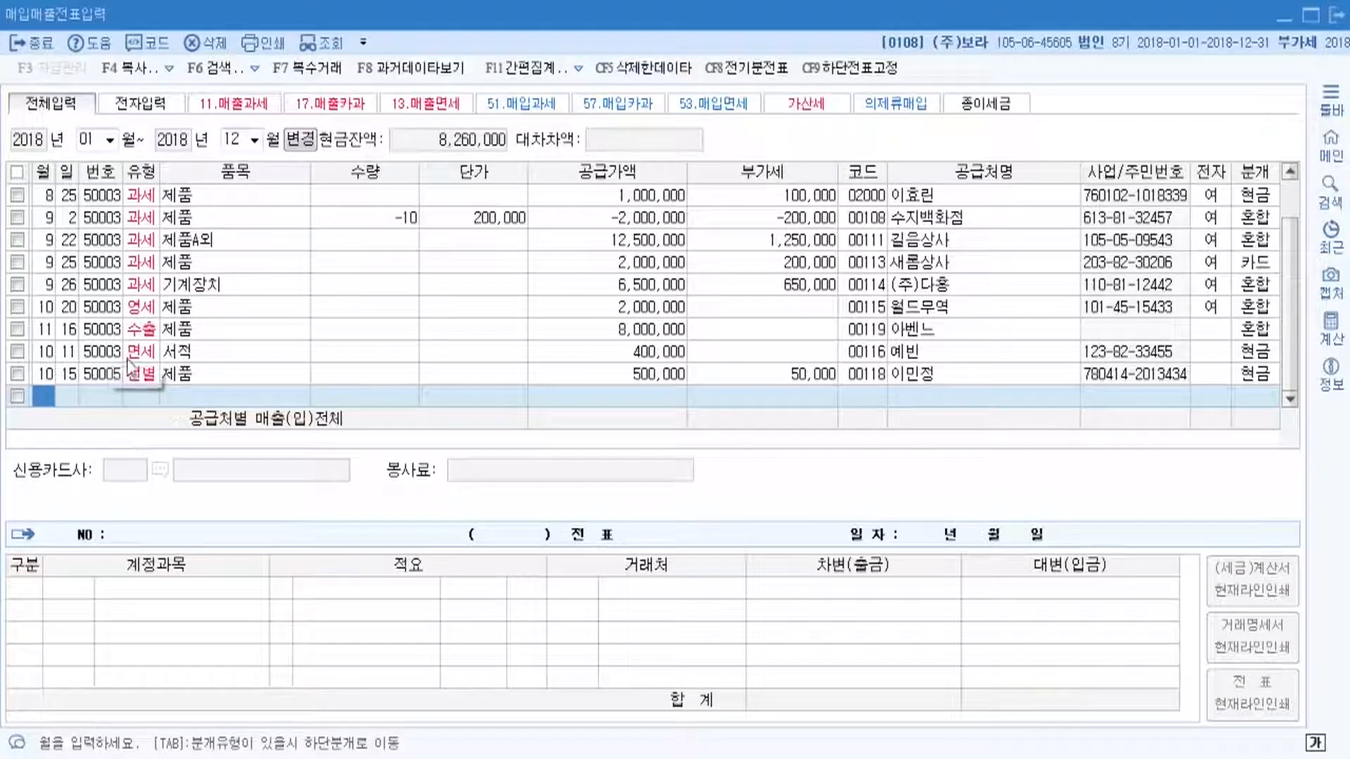
click(151, 375)
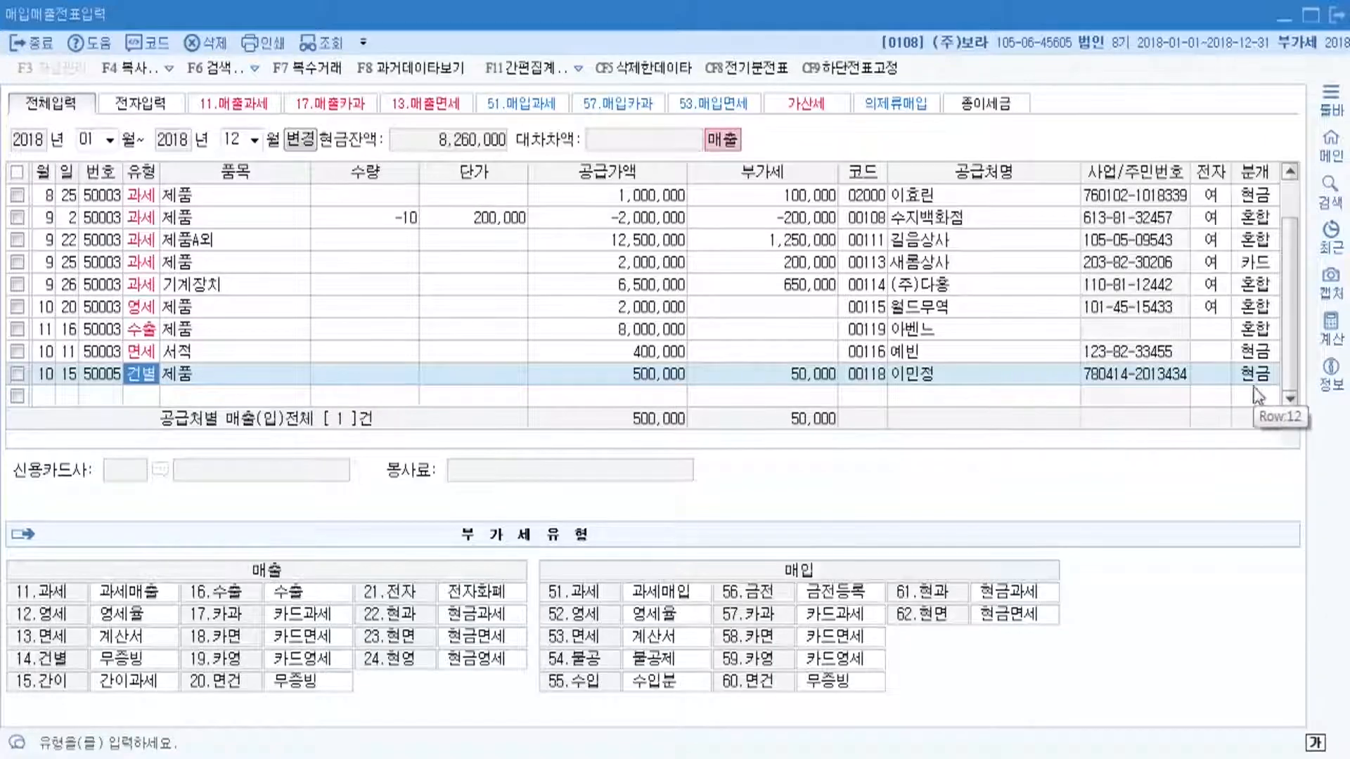
click(634, 376)
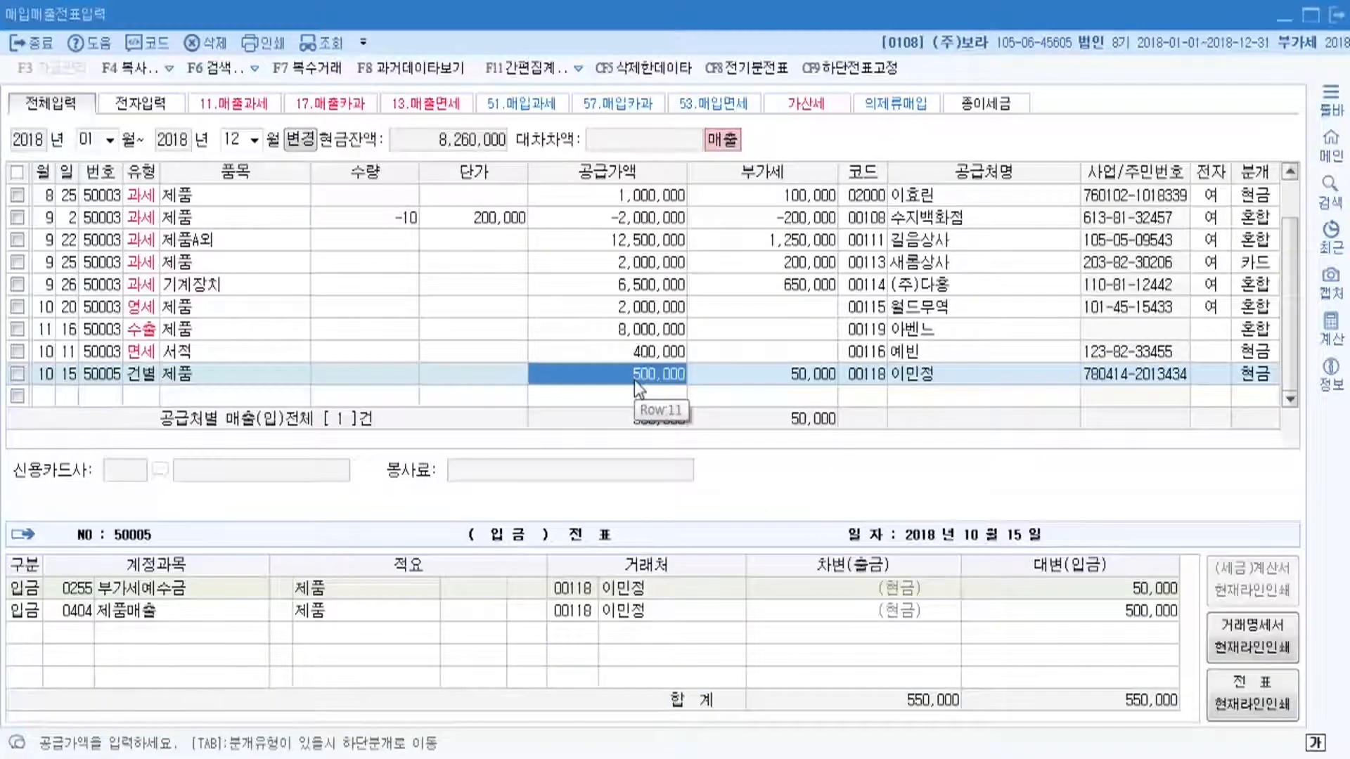